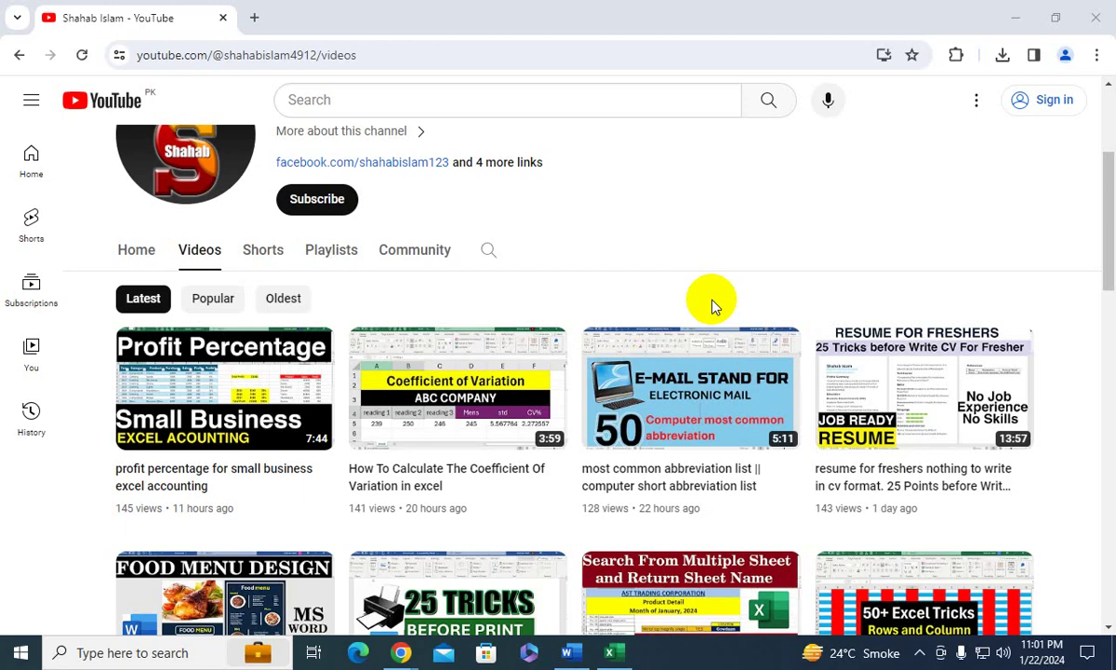
- Switch to the Excel workbook, examine the filtered year values, and set the category selector in G1 to Clothing
left_click(625, 657)
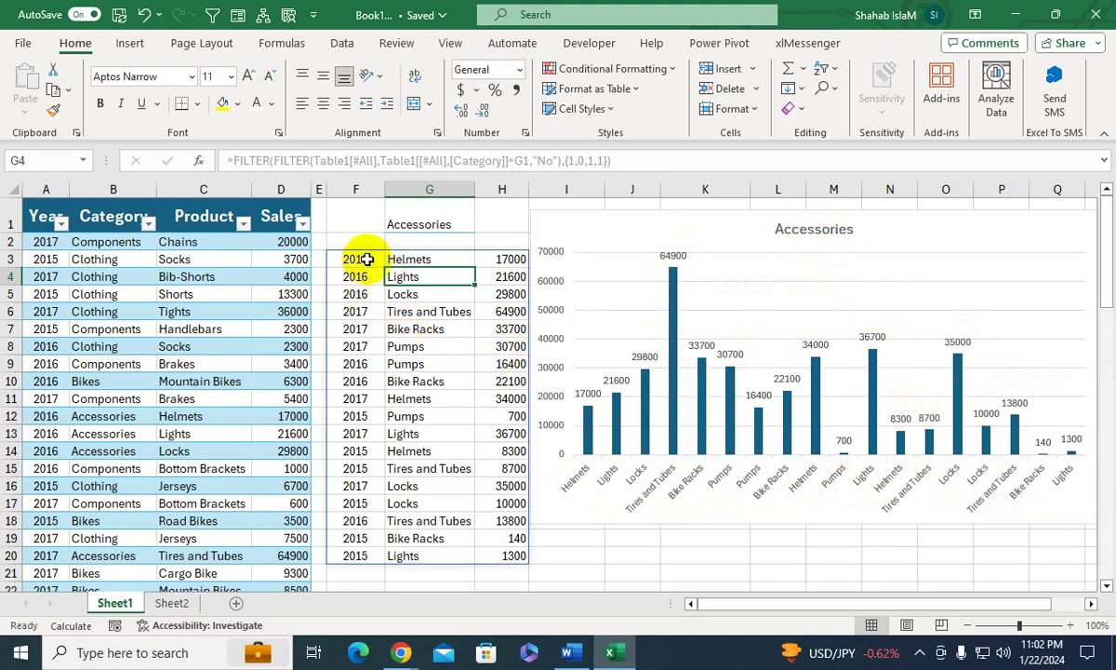
left_click_drag(367, 260, 378, 550)
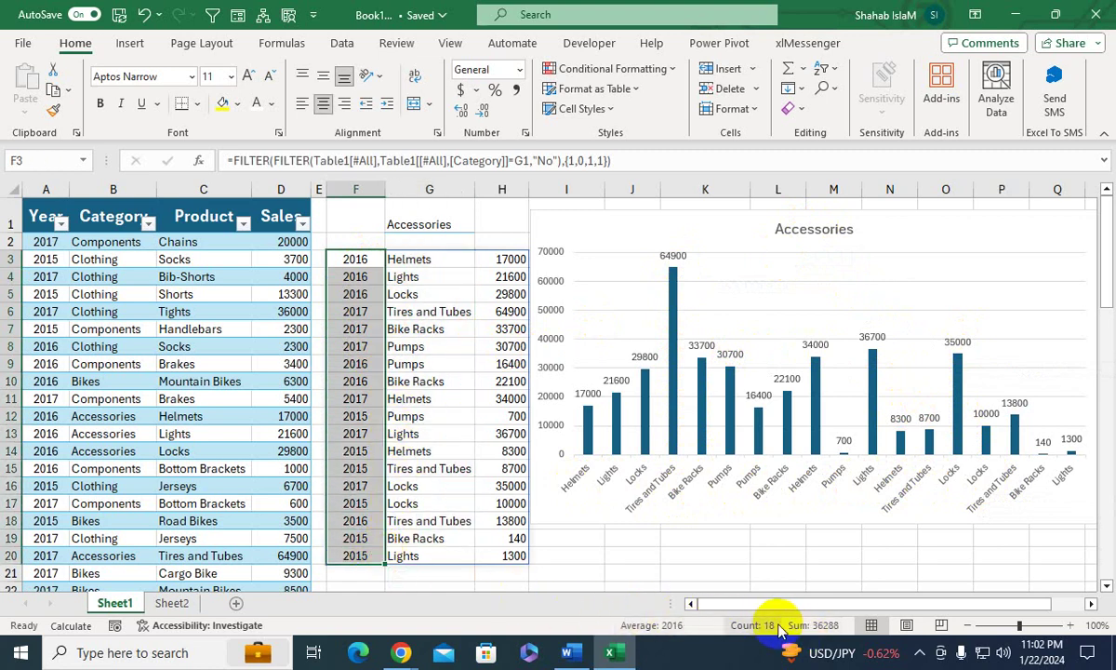
left_click(406, 223)
left_click(482, 224)
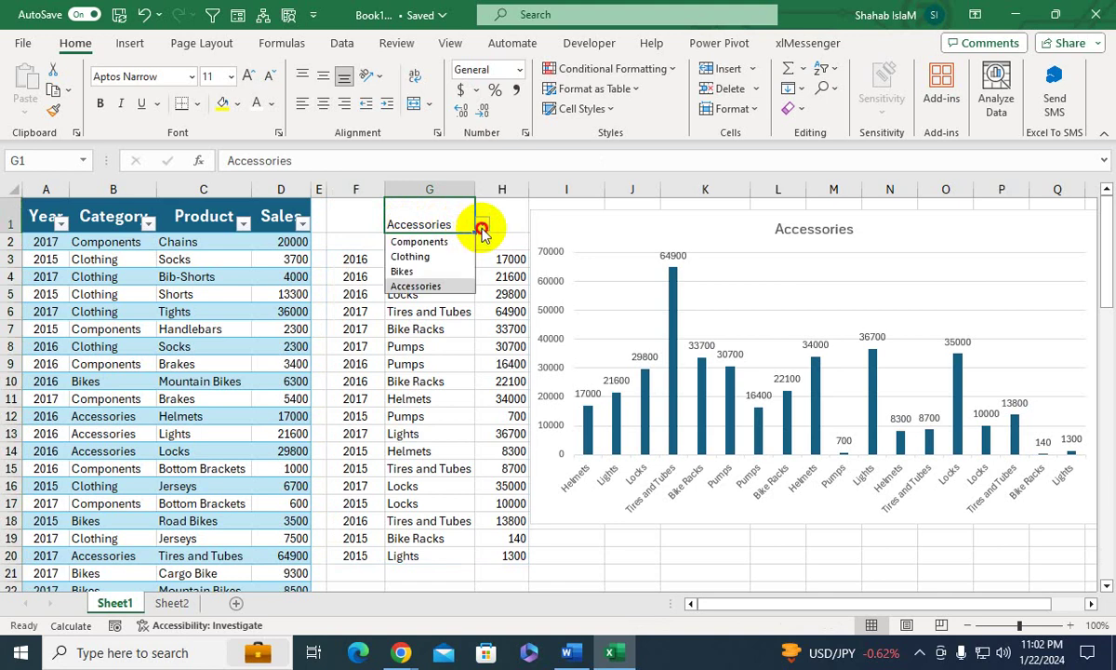
left_click(457, 255)
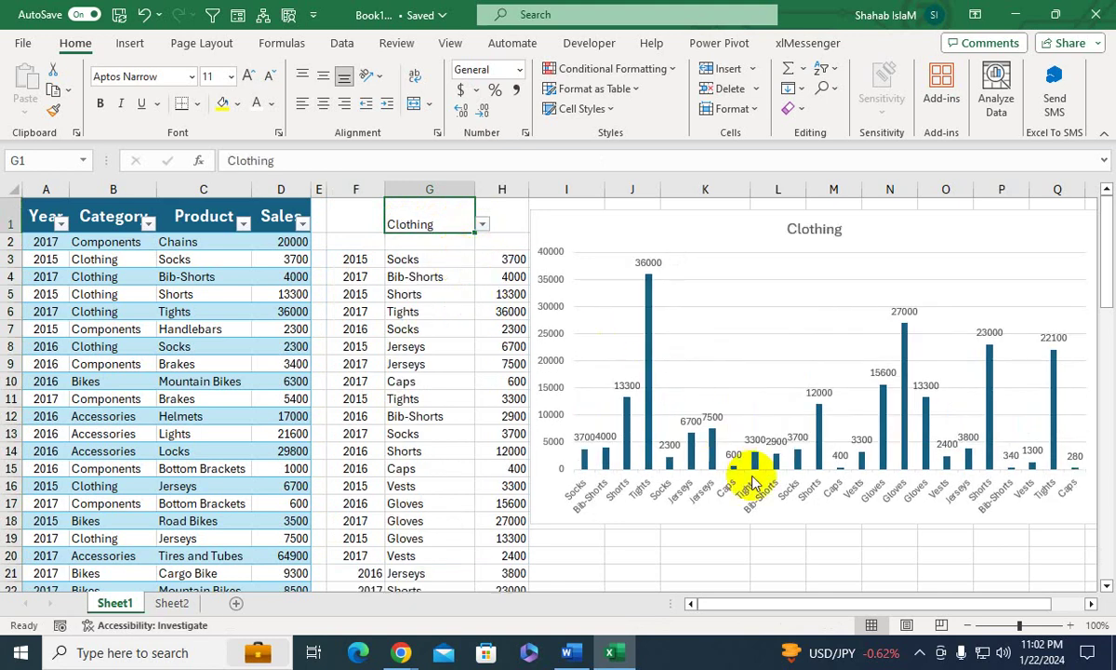
- Select the filtered year values from F3 down to check how far the list extends
left_click(372, 259)
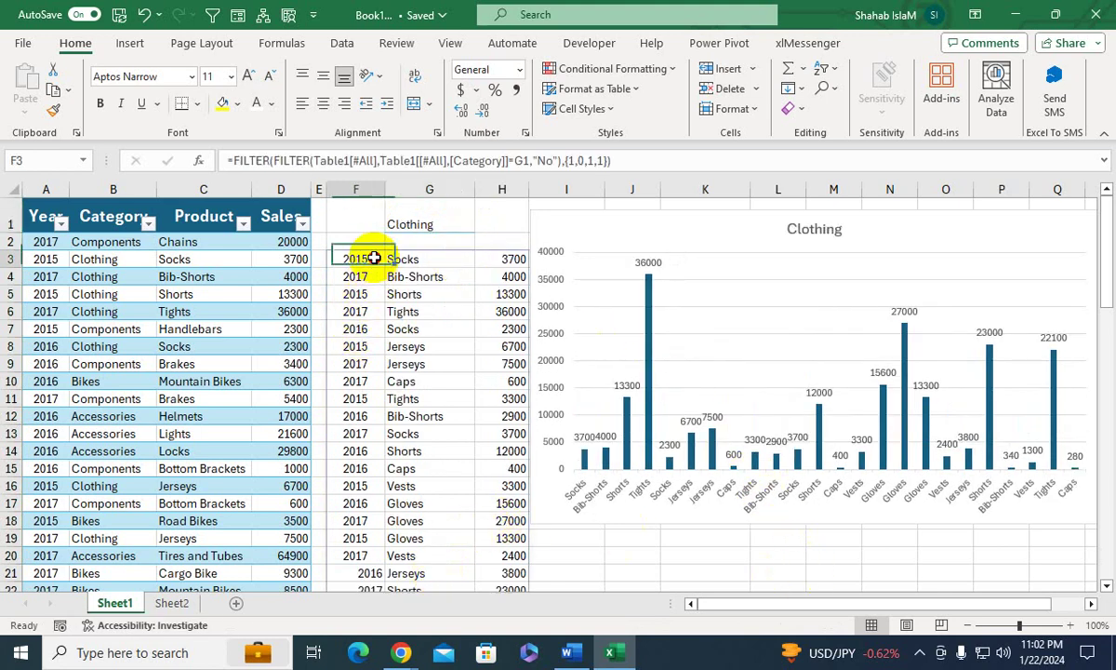
key("ctrl+shift+Down")
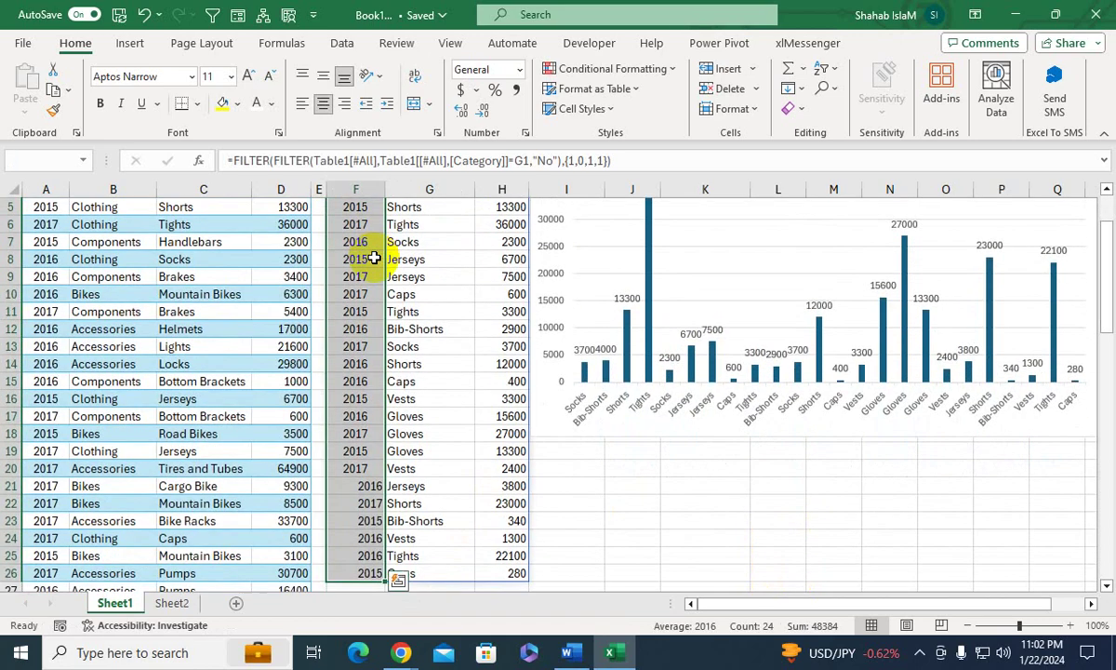
left_click(611, 554)
key("ctrl+Up")
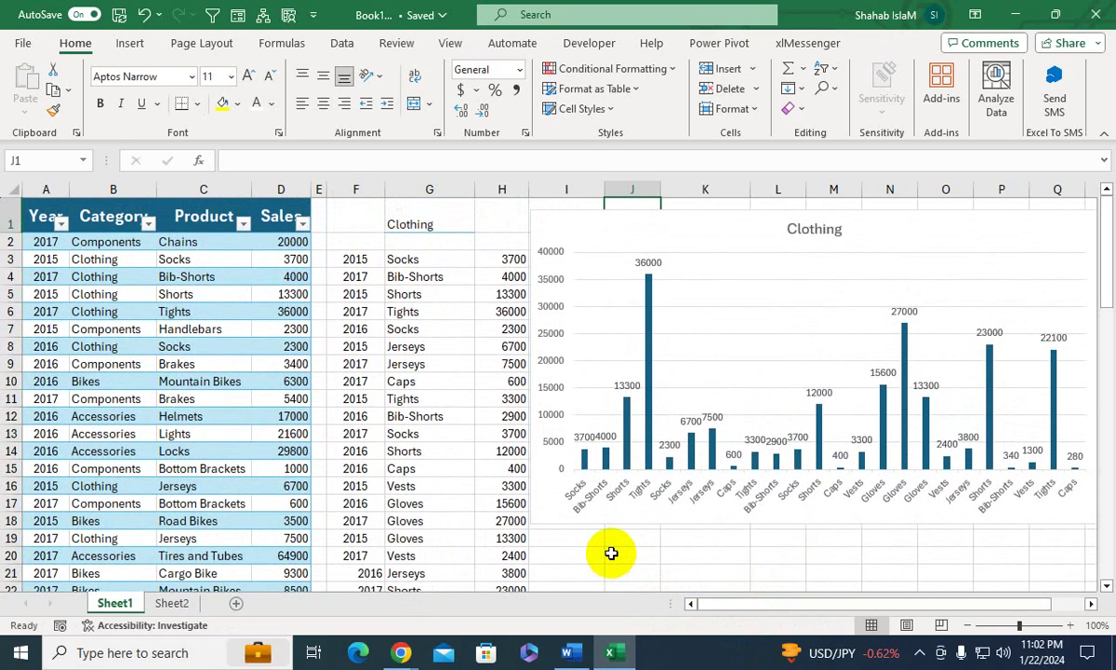
- Cycle the category selector in G1 through Bikes, Clothing and Accessories to compare the resulting charts
left_click(434, 214)
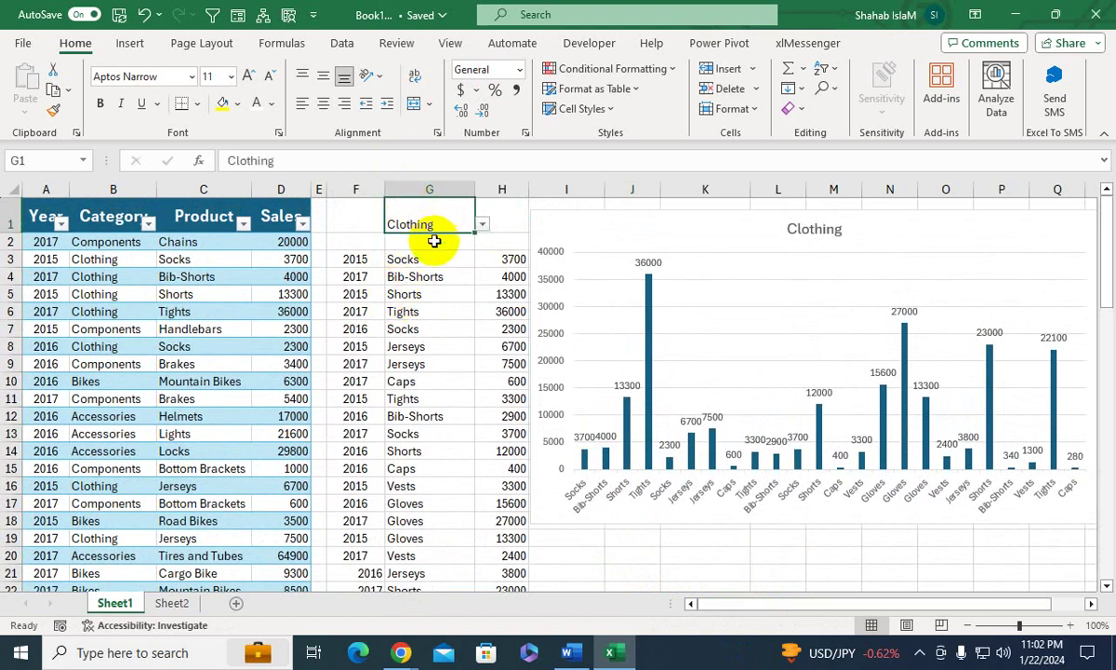
left_click(482, 226)
left_click(421, 271)
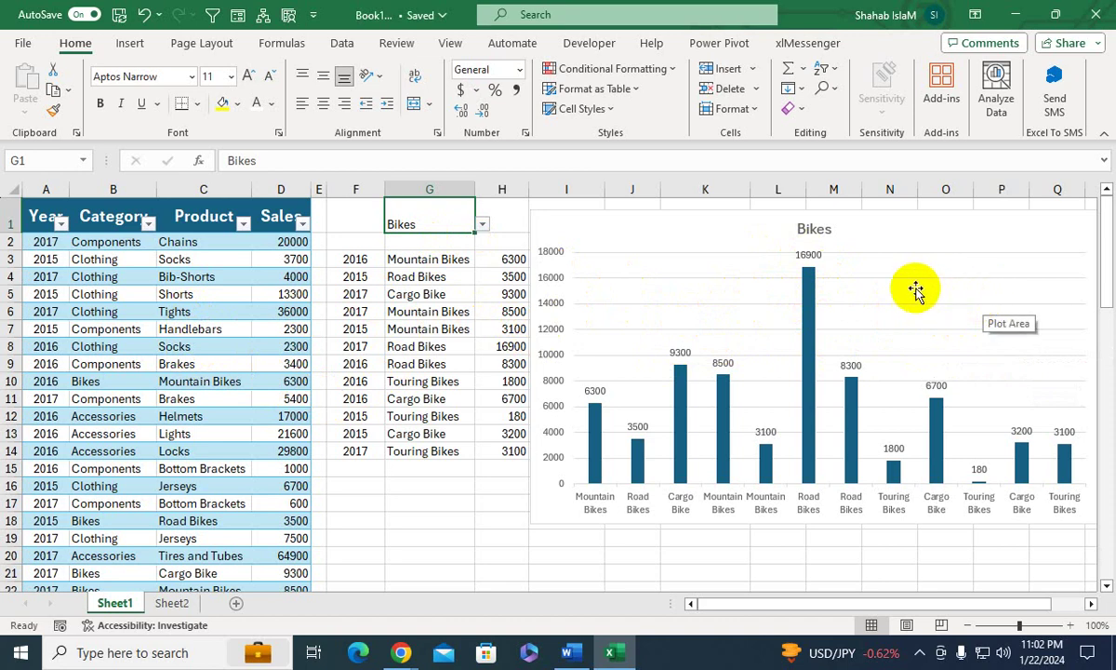
left_click(482, 226)
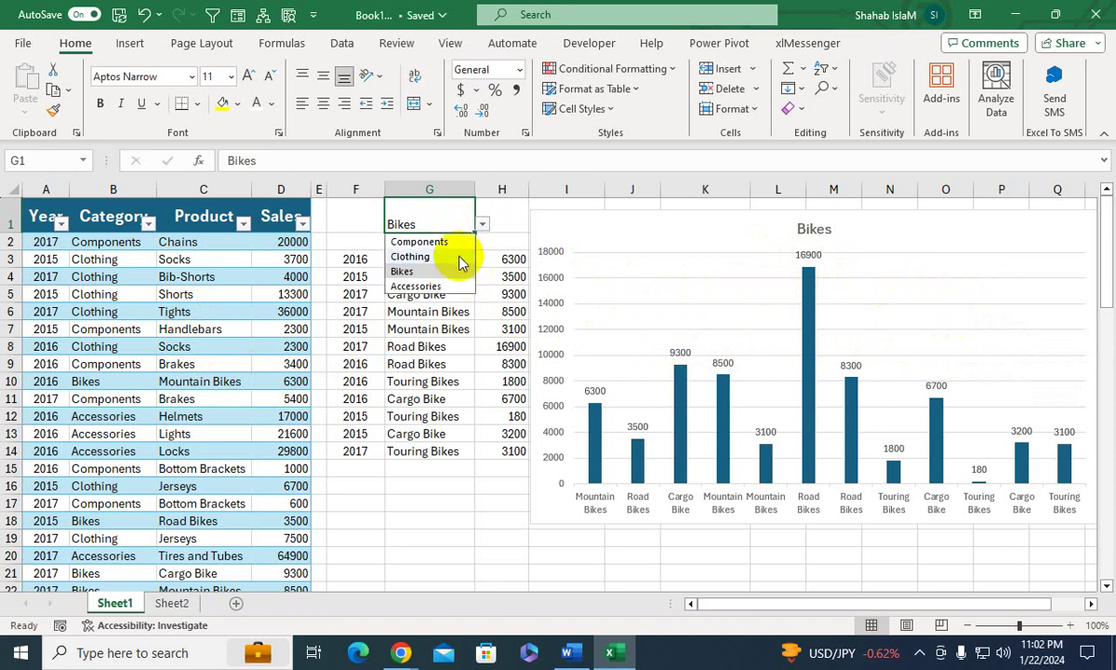
left_click(450, 256)
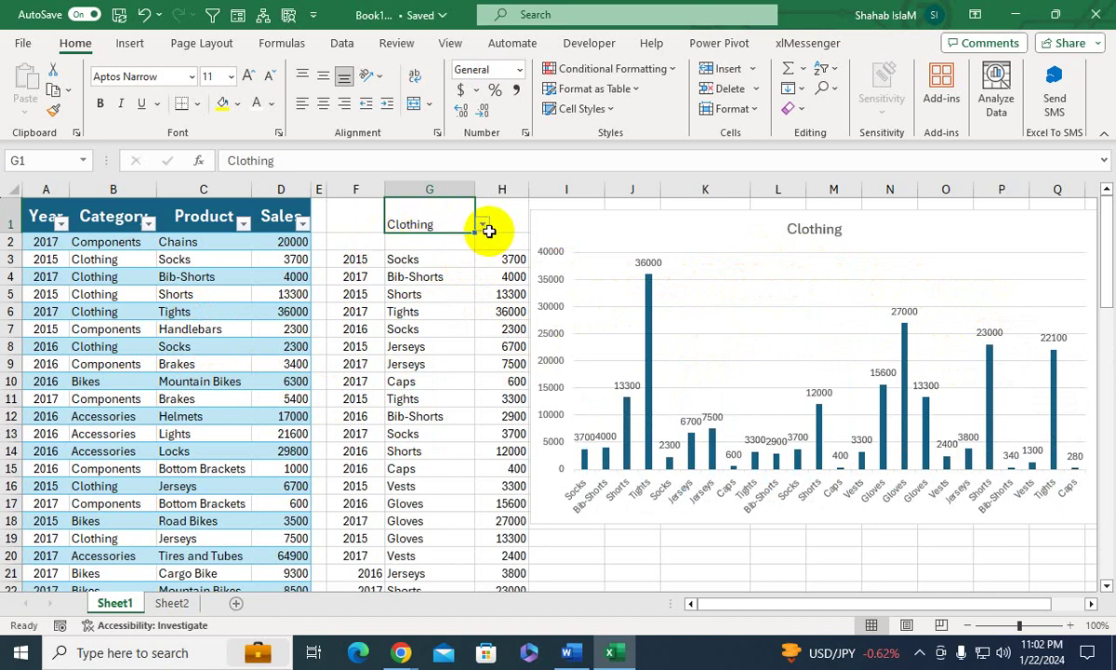
left_click(481, 226)
left_click(454, 285)
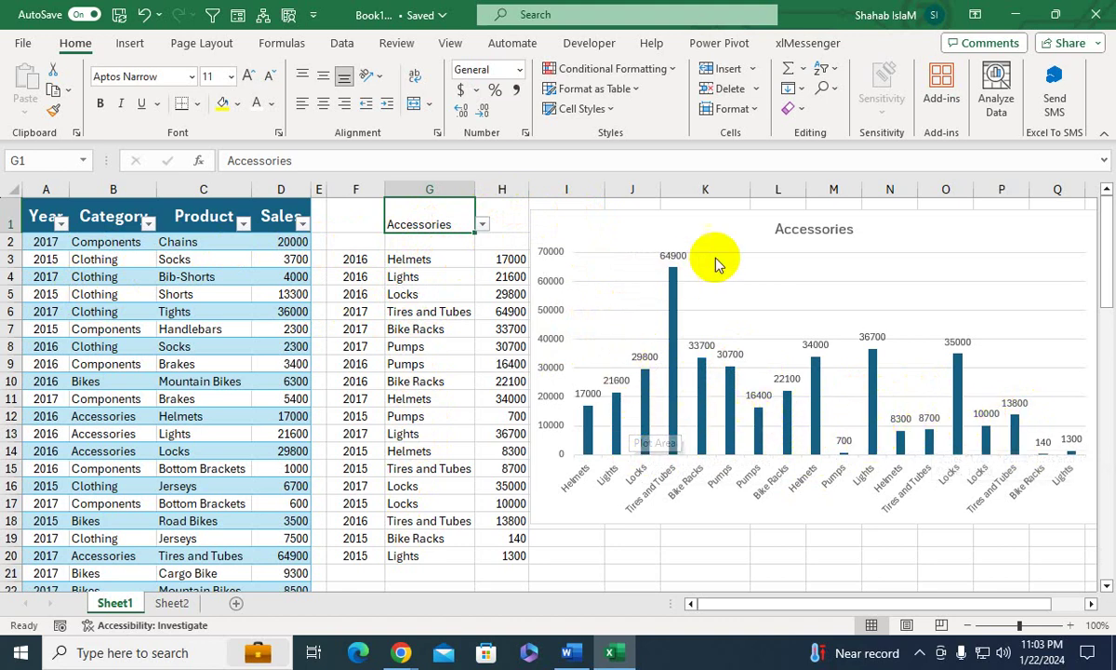
- Change the category selector in G1 to Bikes and back to Clothing
left_click(483, 226)
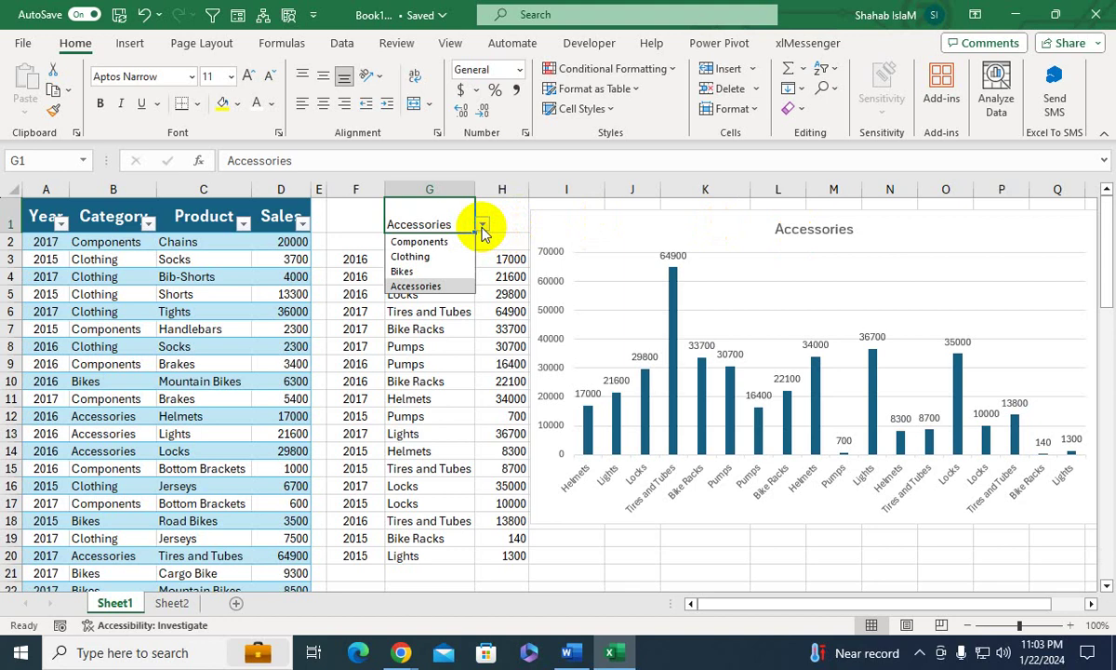
left_click(428, 271)
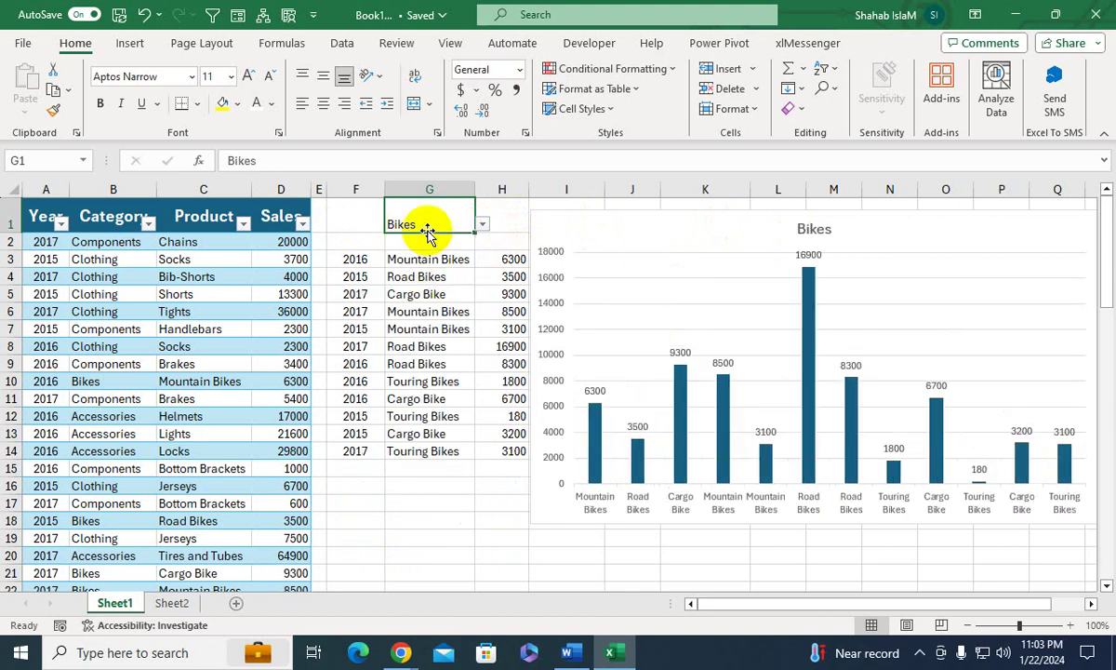
left_click(482, 226)
left_click(433, 255)
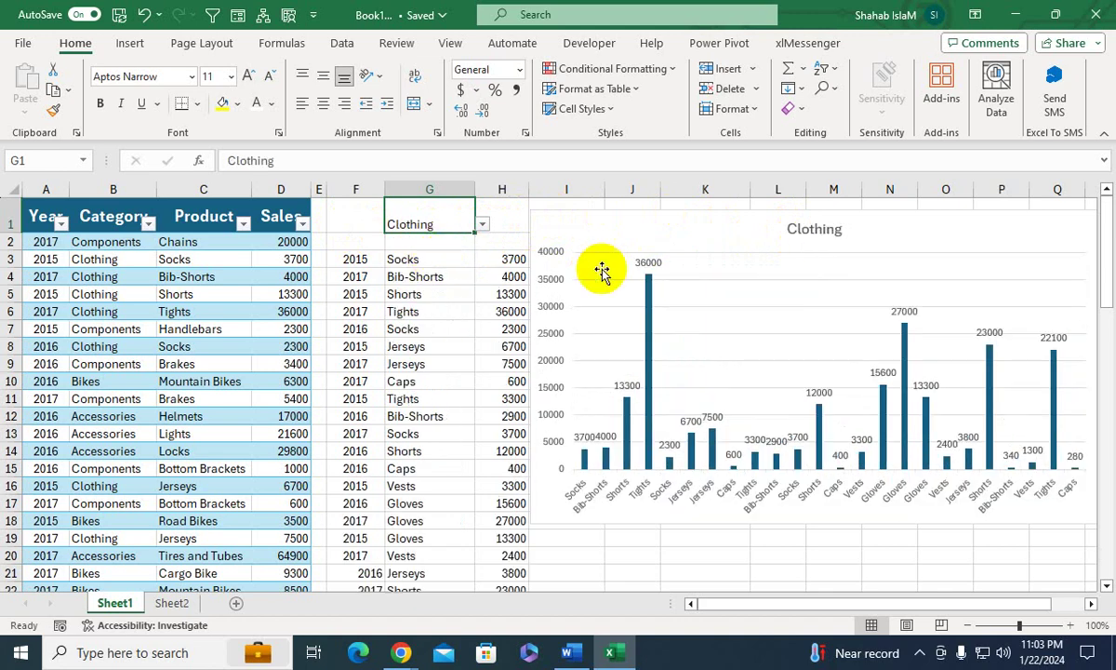
- Set the category selector in G1 to Components
left_click(488, 227)
left_click(455, 224)
left_click(482, 226)
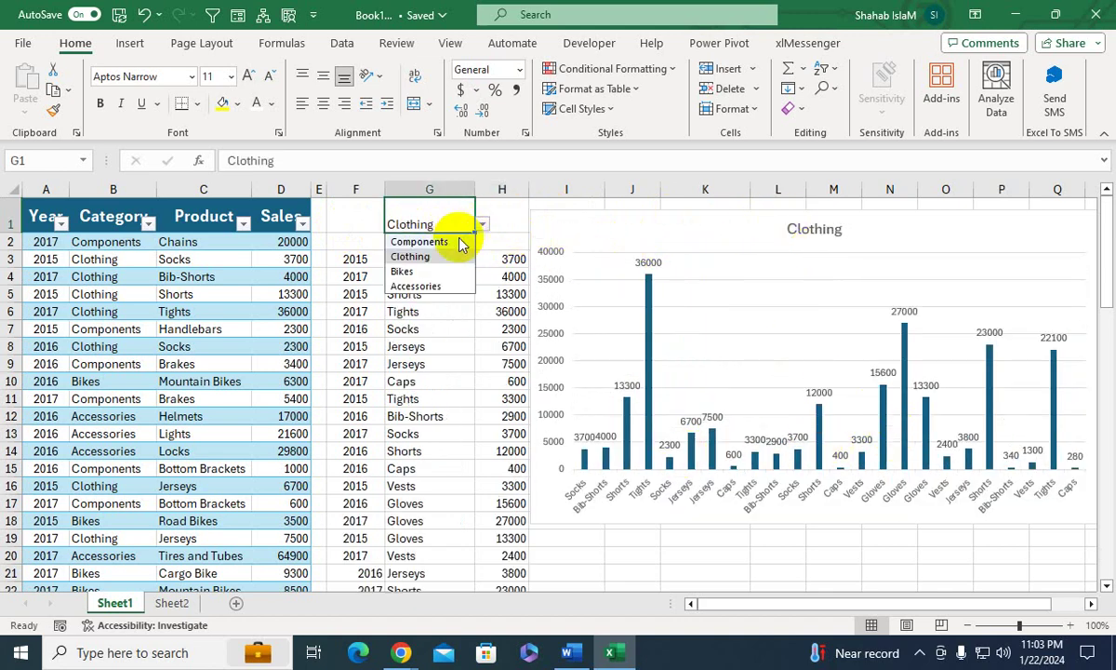
left_click(419, 241)
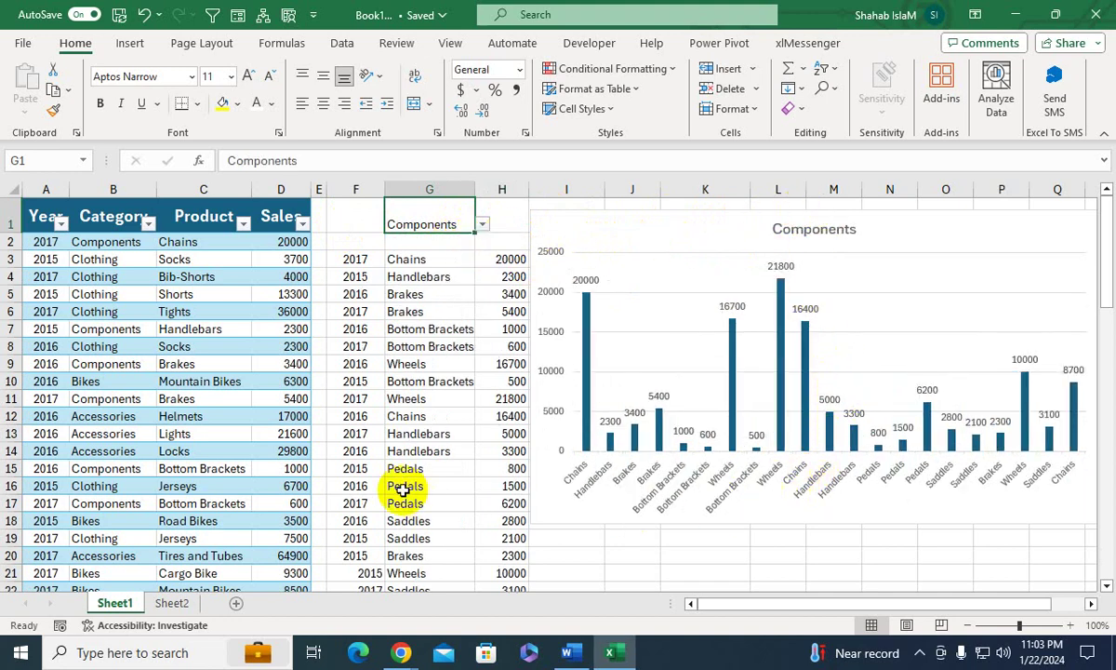
left_click(395, 398)
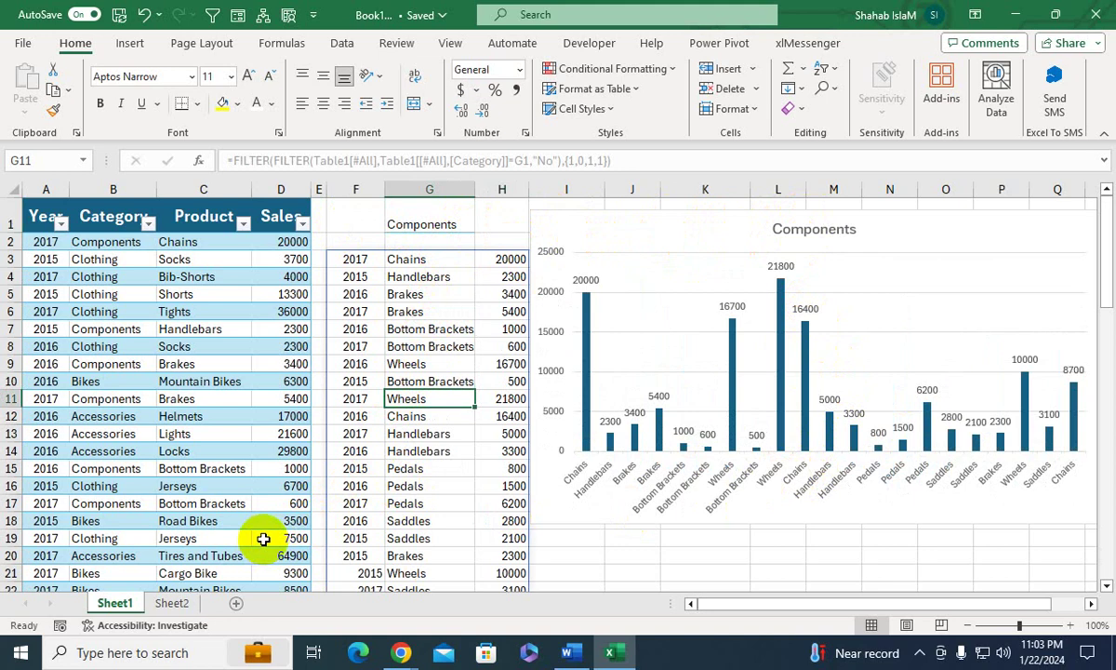
- Create a copy of Sheet1 in a new workbook
right_click(128, 603)
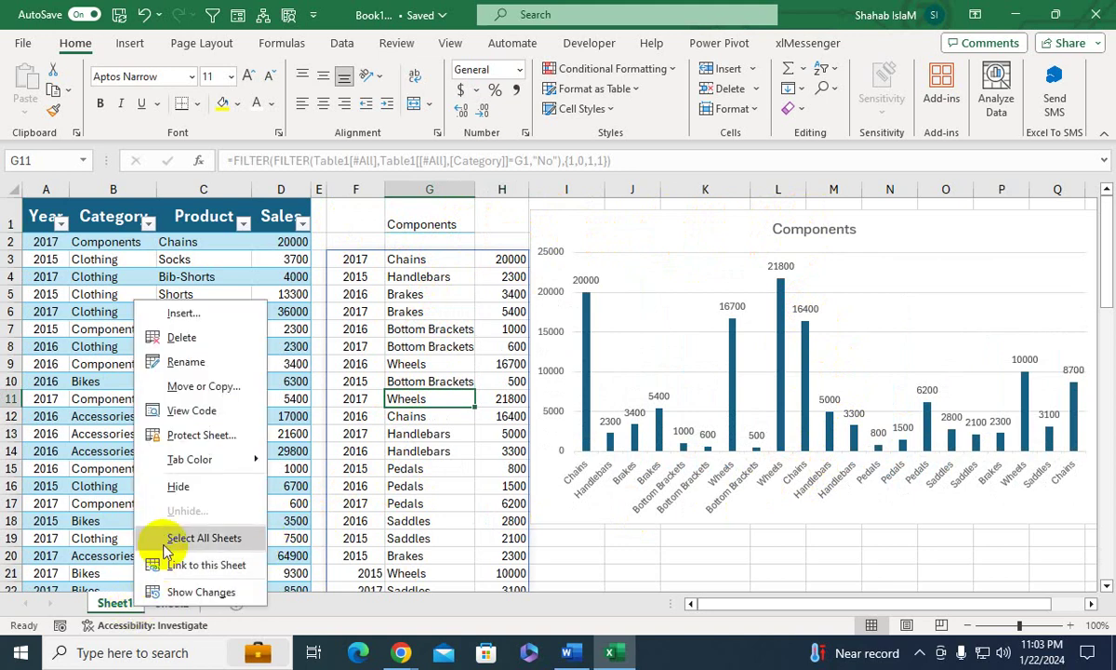
left_click(223, 398)
left_click(129, 485)
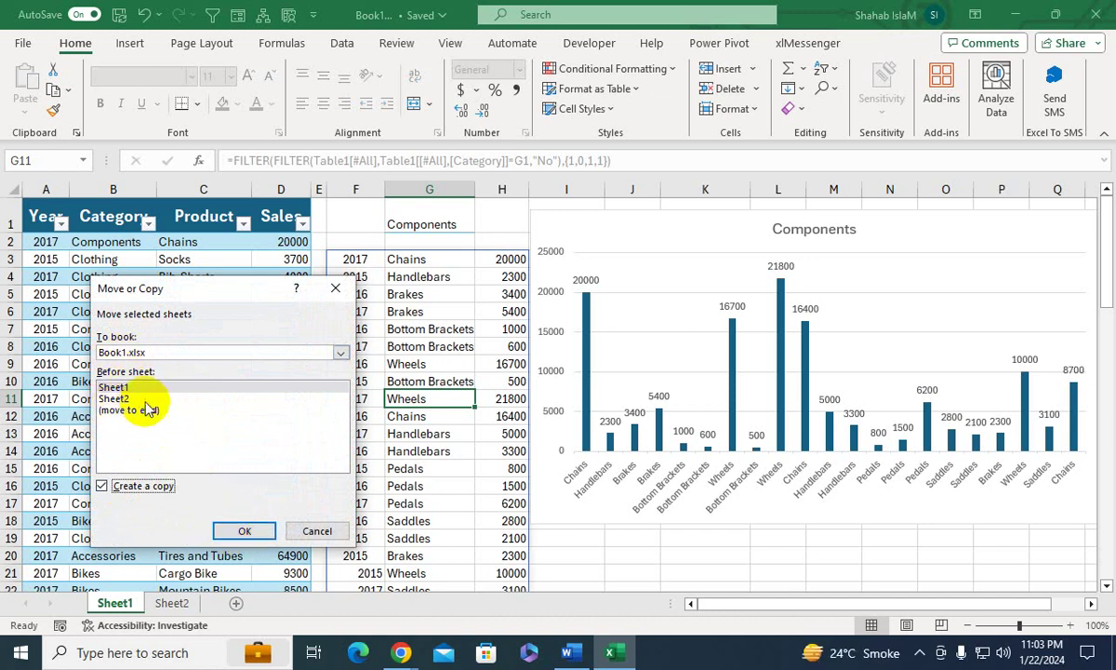
left_click(176, 353)
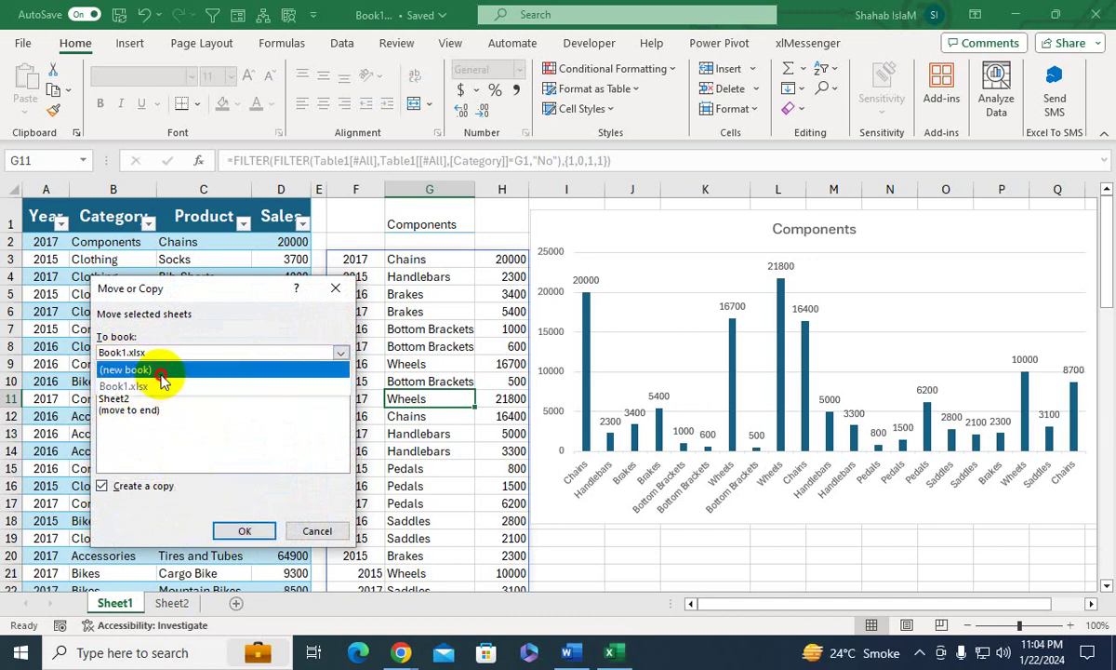
left_click(158, 369)
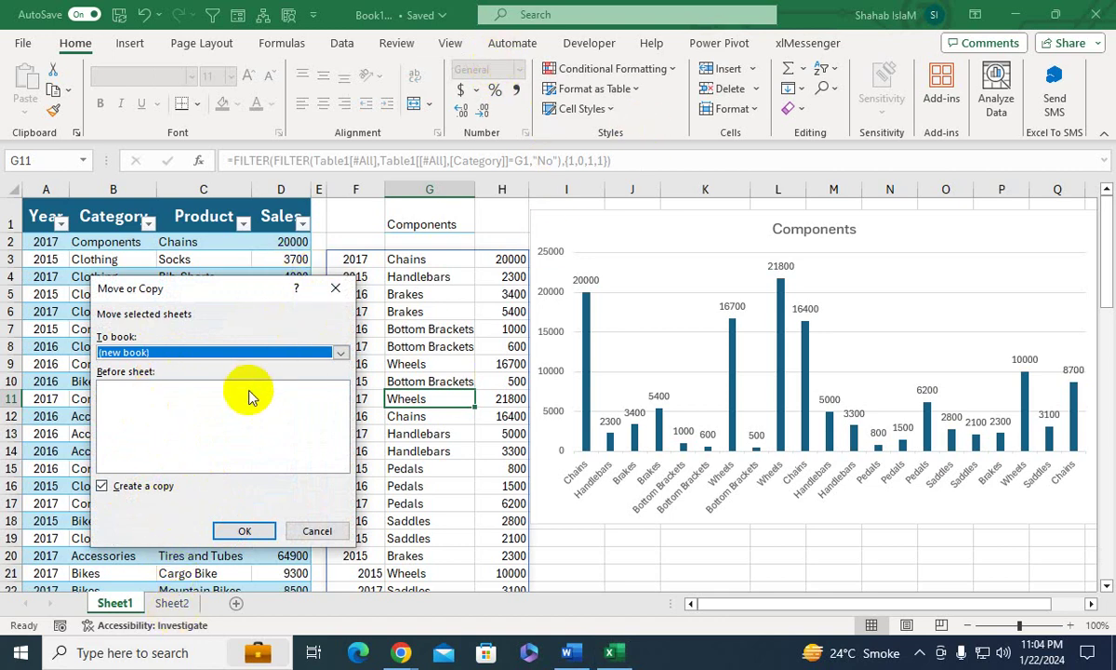
left_click(244, 531)
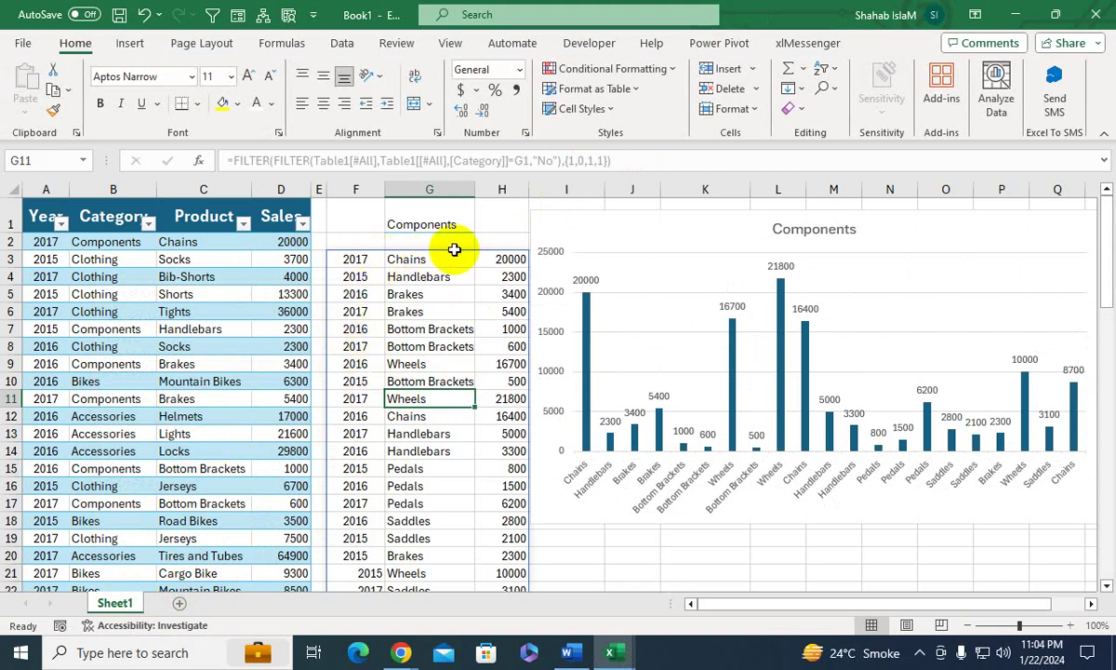
- Delete columns F through J, including the filtered list and category selector, from the copied sheet
left_click_drag(372, 188, 604, 188)
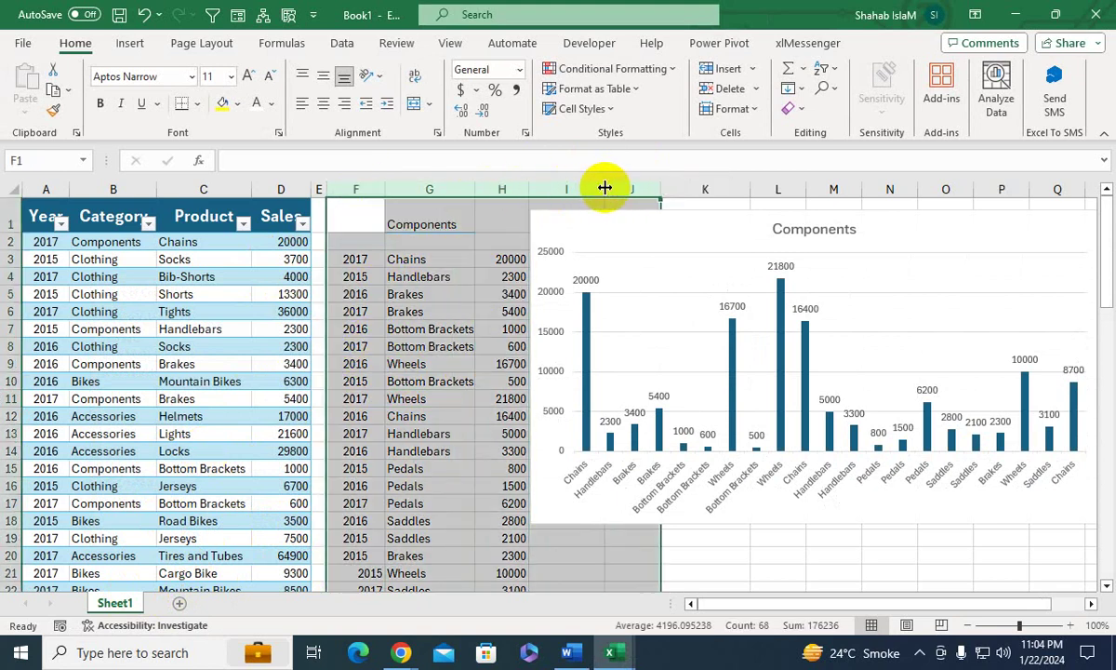
right_click(449, 189)
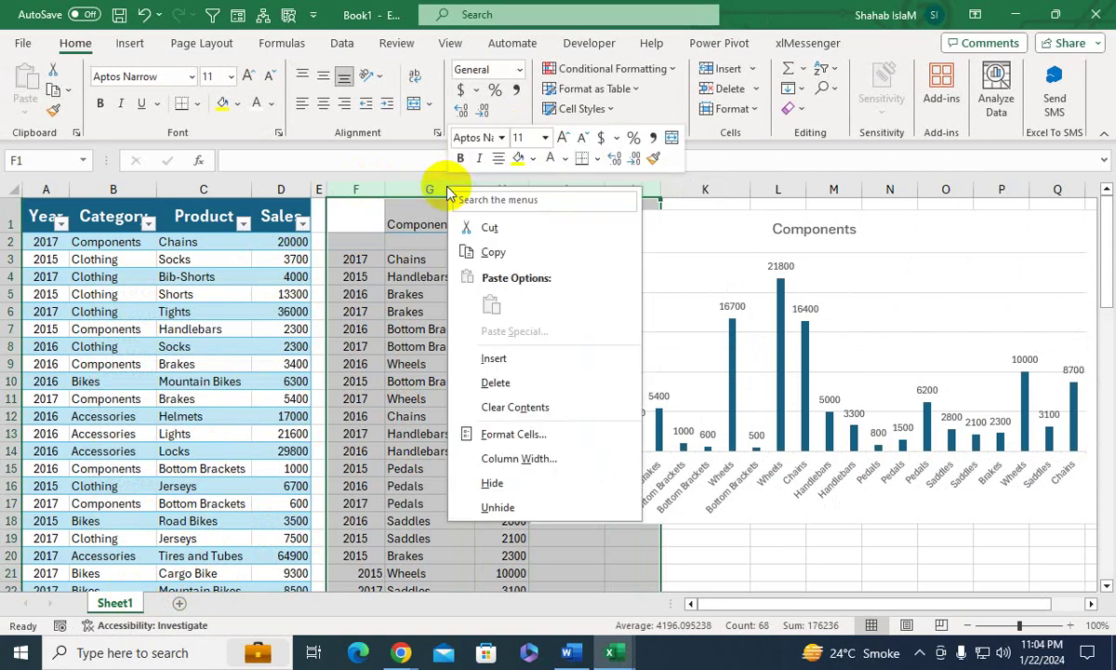
left_click(479, 381)
left_click(563, 378)
- Cut the leftover chart so that only the data table remains on the sheet
left_click(495, 228)
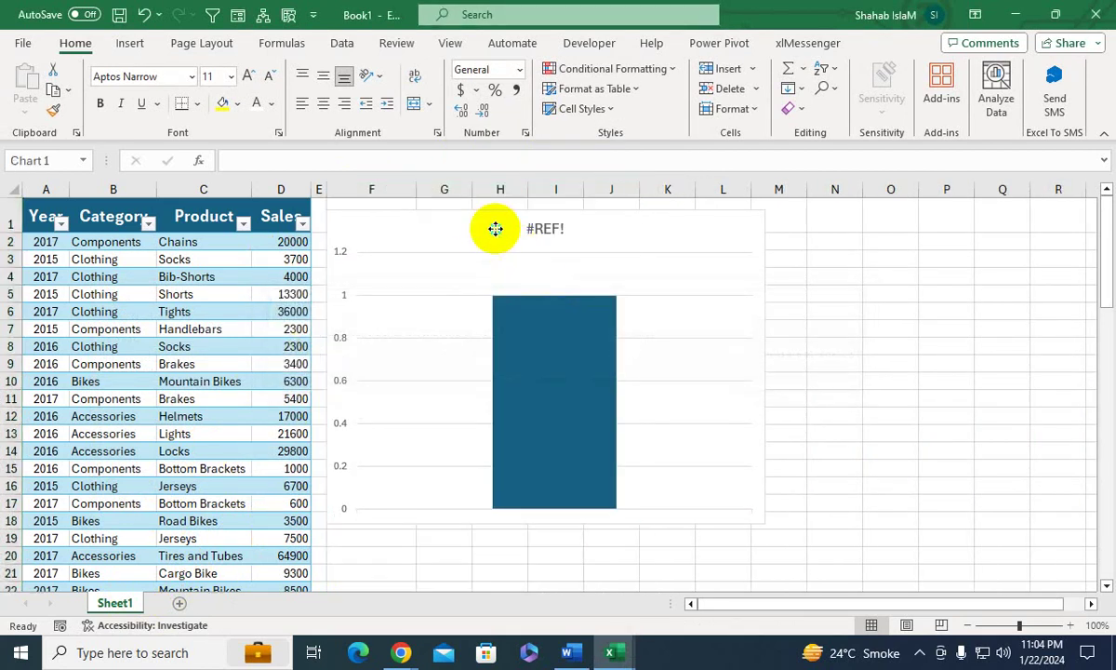
right_click(495, 229)
left_click(558, 129)
left_click(391, 273)
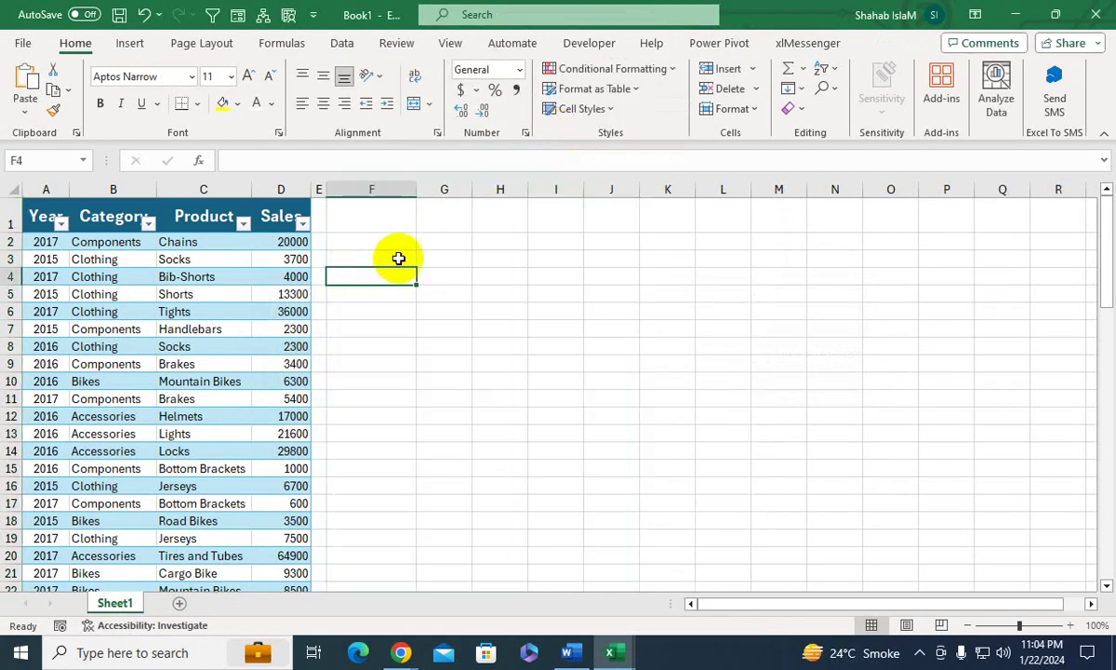
- Widen column E beside the data table and select cell F1
left_click(594, 221)
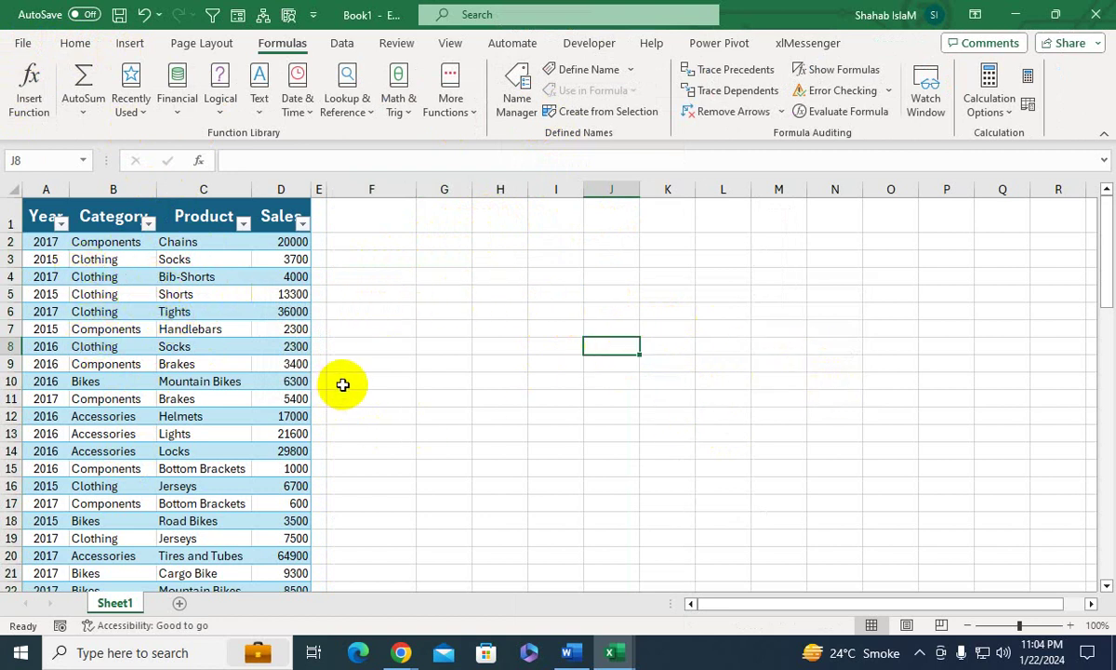
left_click_drag(325, 191, 358, 191)
left_click(386, 224)
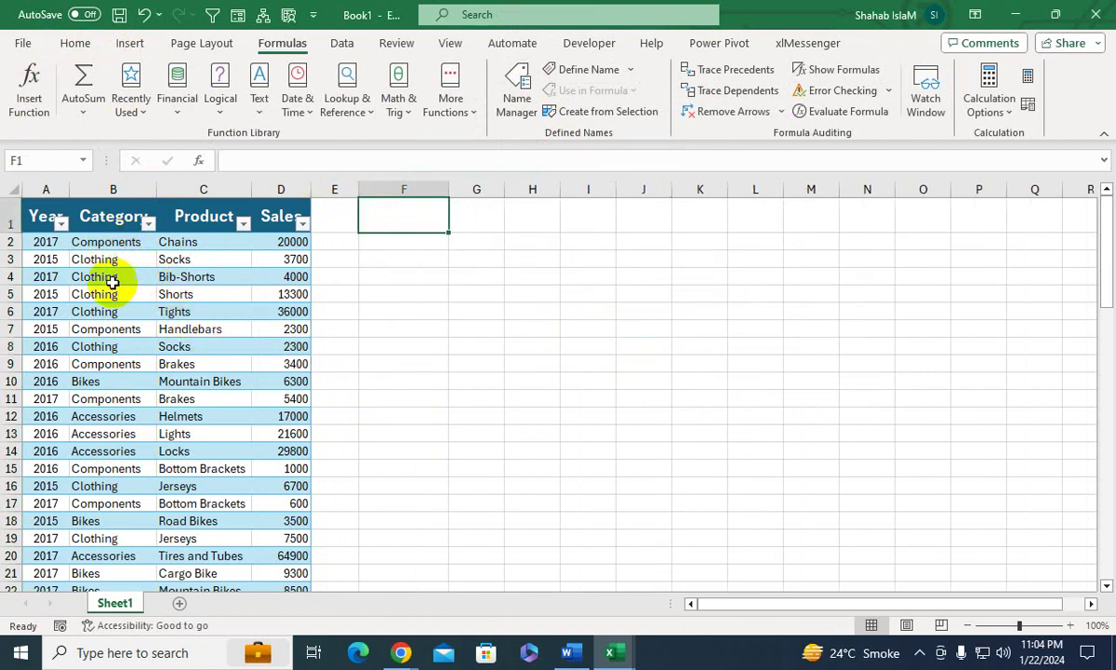
- Enter a UNIQUE formula in cell I1 that lists the distinct values of the table's Category column
left_click(563, 215)
type("=un")
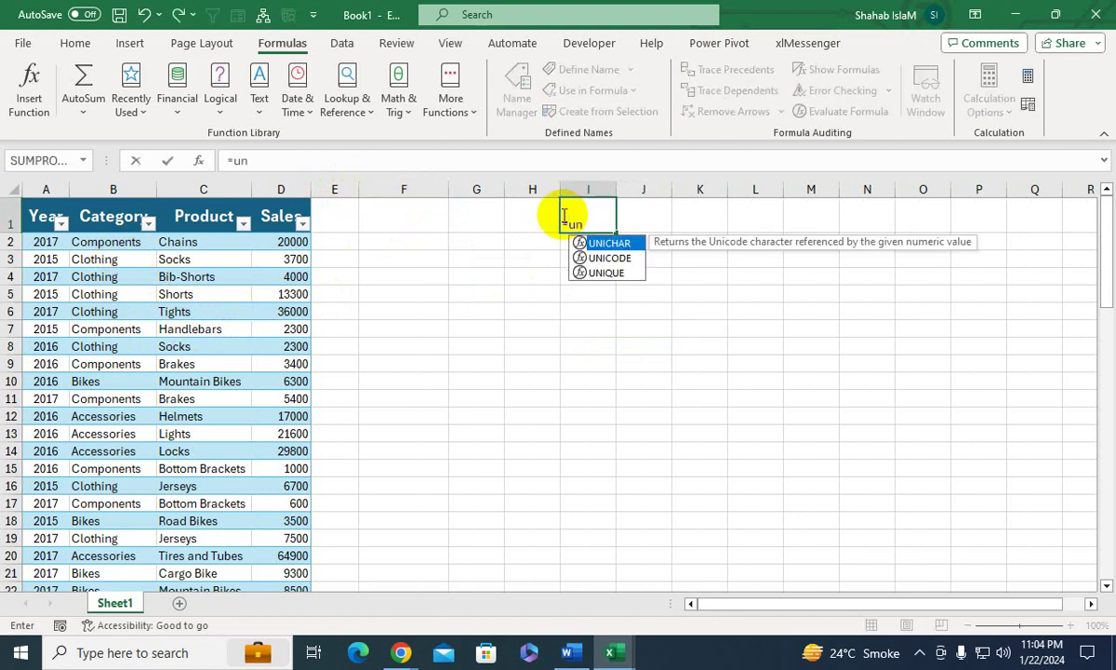
type("oi")
key("BackSpace")
key("BackSpace")
type("i")
key("Down")
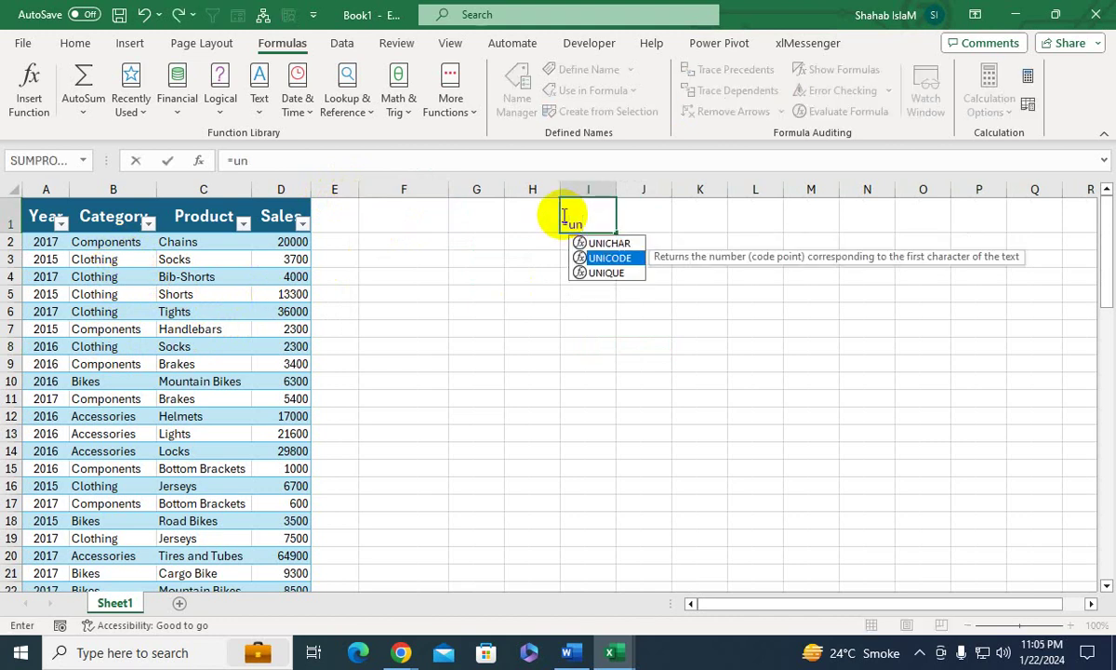
key("Down")
key("Tab")
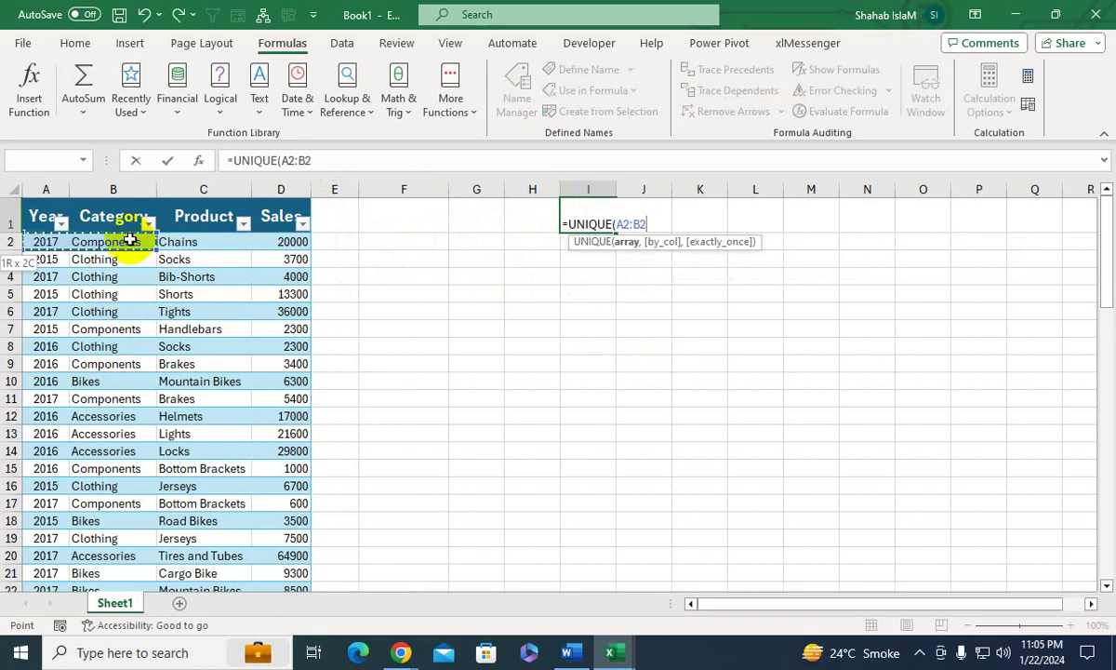
key("Right")
key("ctrl+shift+Down")
key("Left")
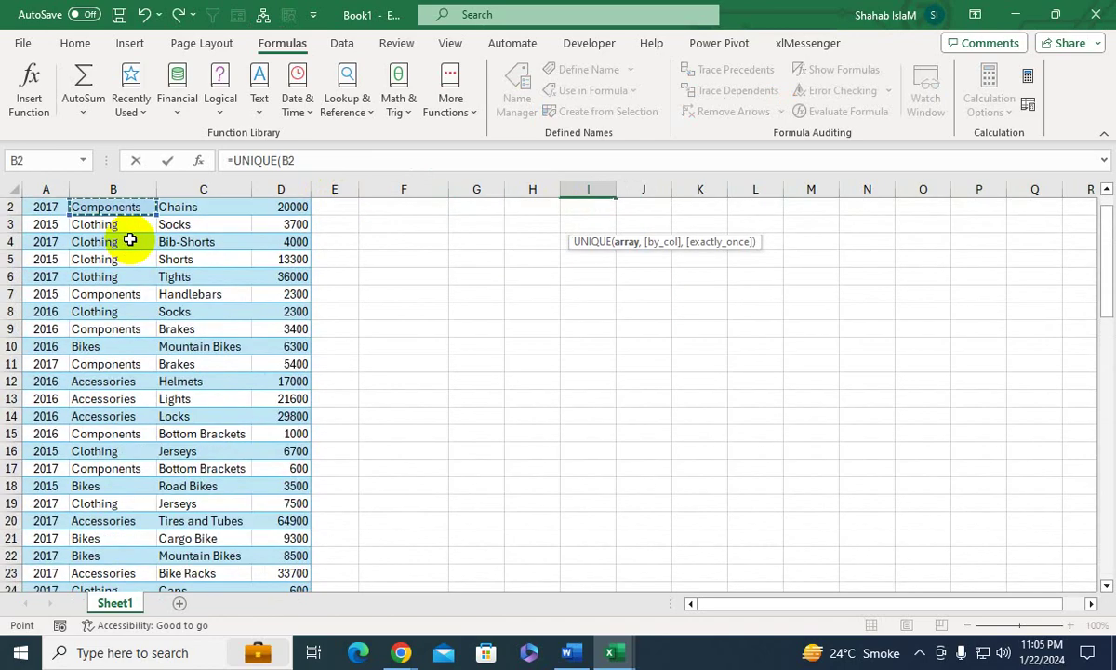
key("ctrl+shift+Down")
key("Return")
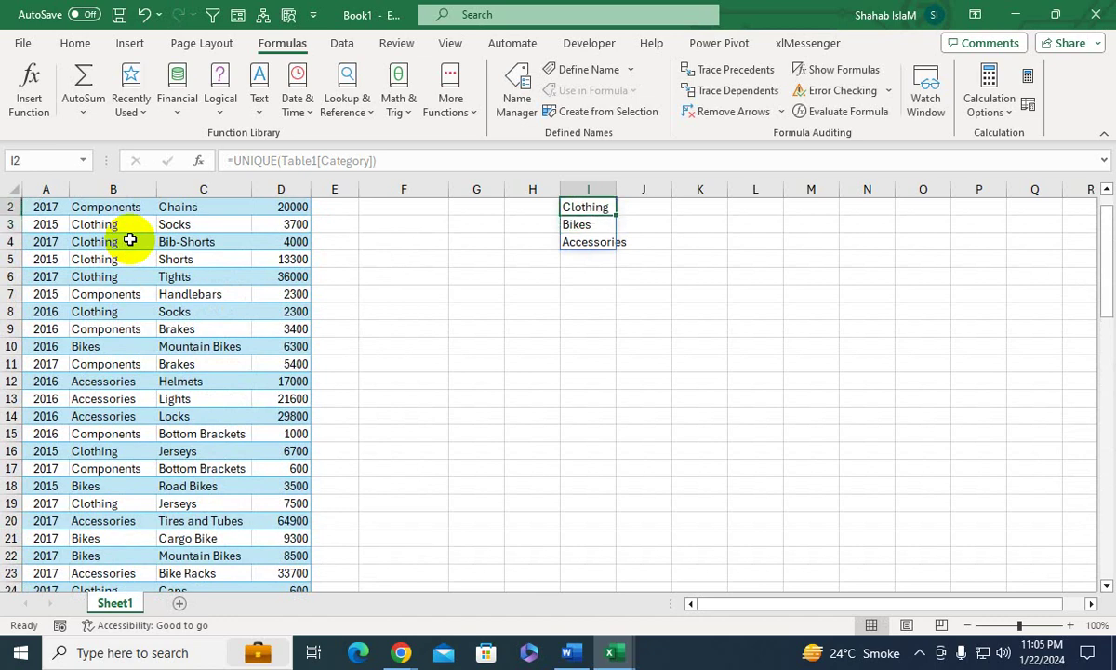
- Widen column G in the empty area beside the data table and select cell G1
key("Up")
key("Left")
key("Left")
key("Left")
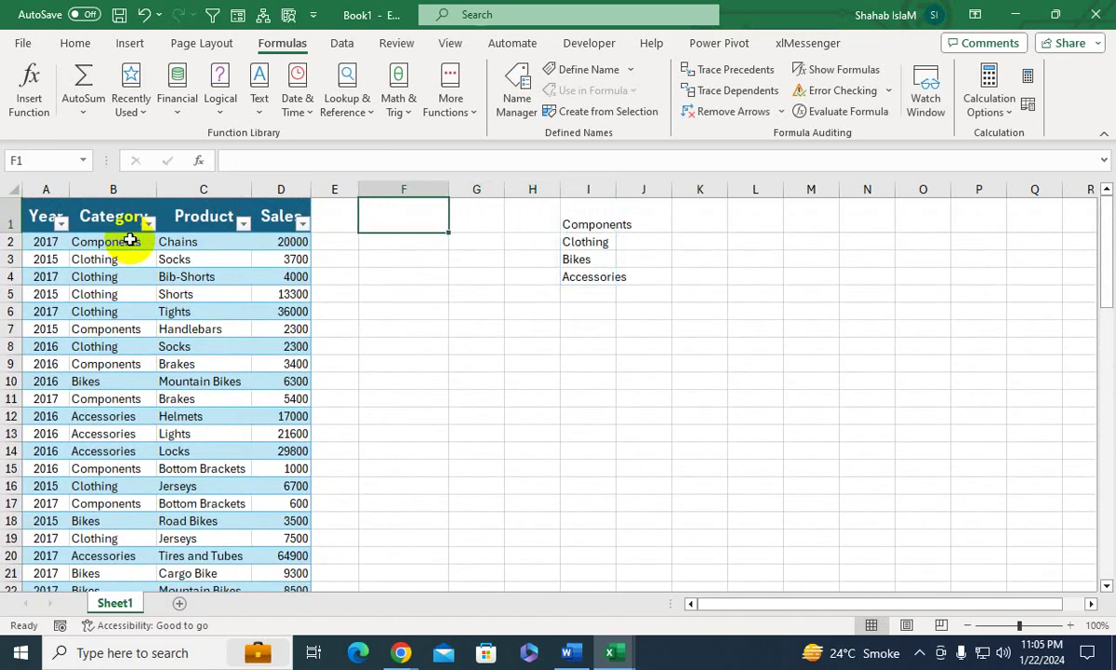
left_click_drag(508, 189, 550, 189)
left_click(497, 213)
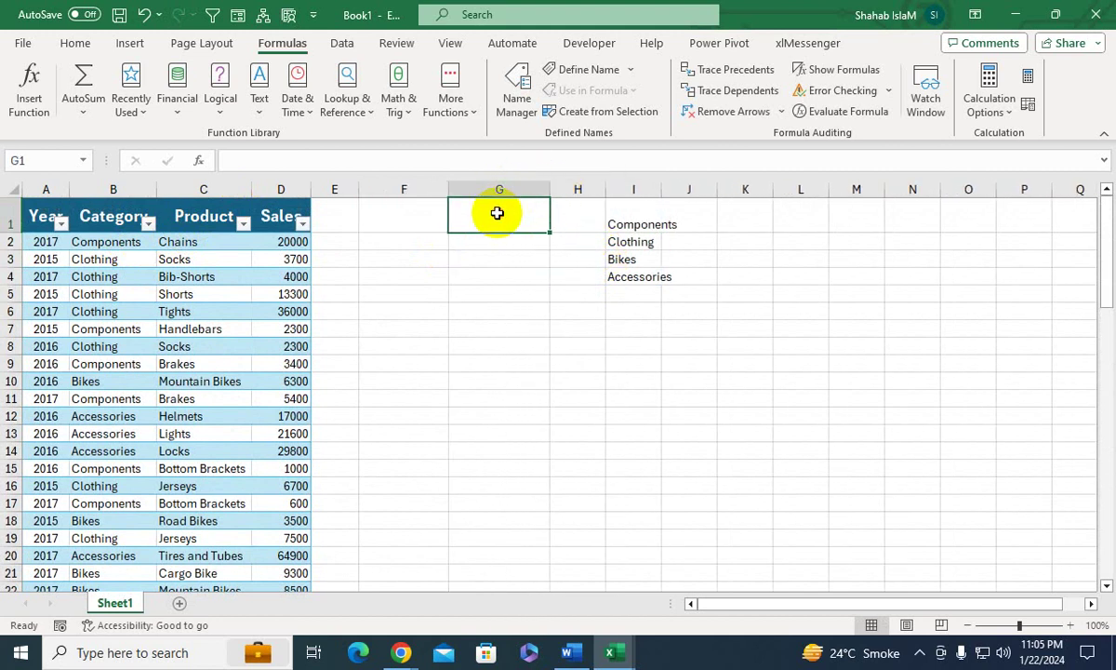
- Add list data validation to cell G1, using the category list in I1:I4 as its source
left_click(341, 43)
left_click(891, 110)
left_click(941, 129)
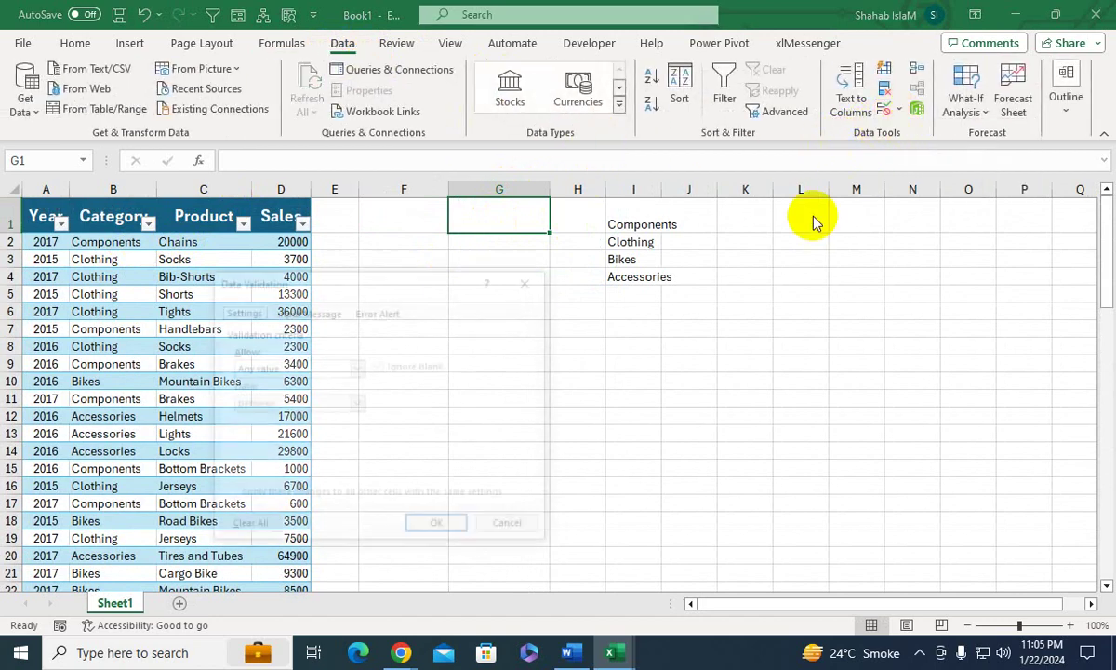
left_click(298, 365)
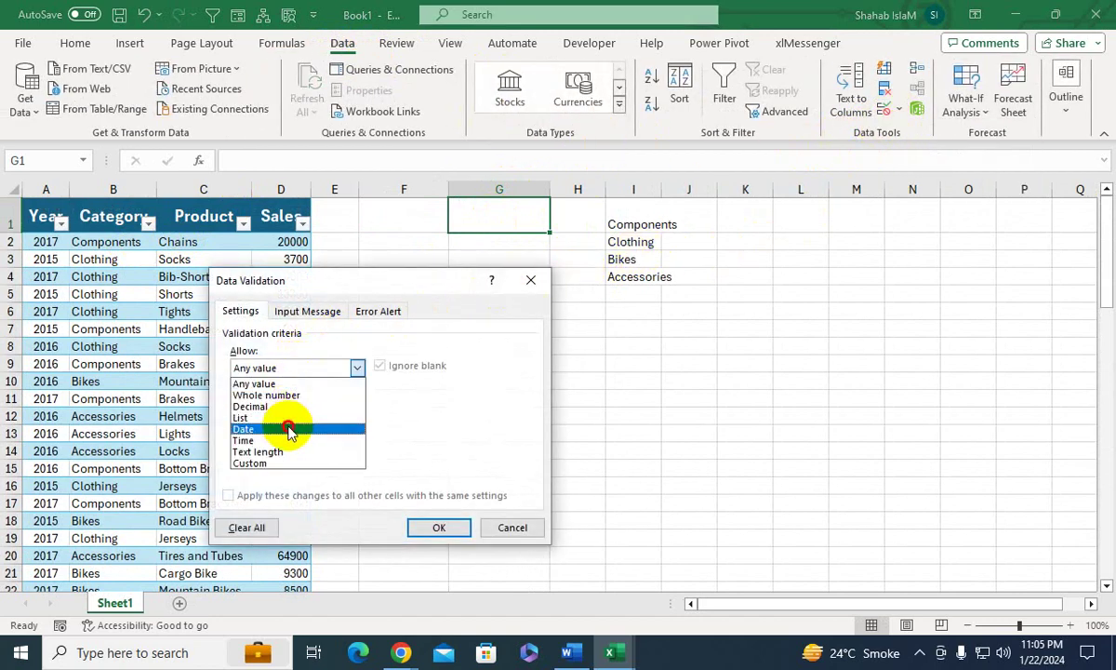
left_click(290, 421)
left_click_drag(635, 223, 638, 277)
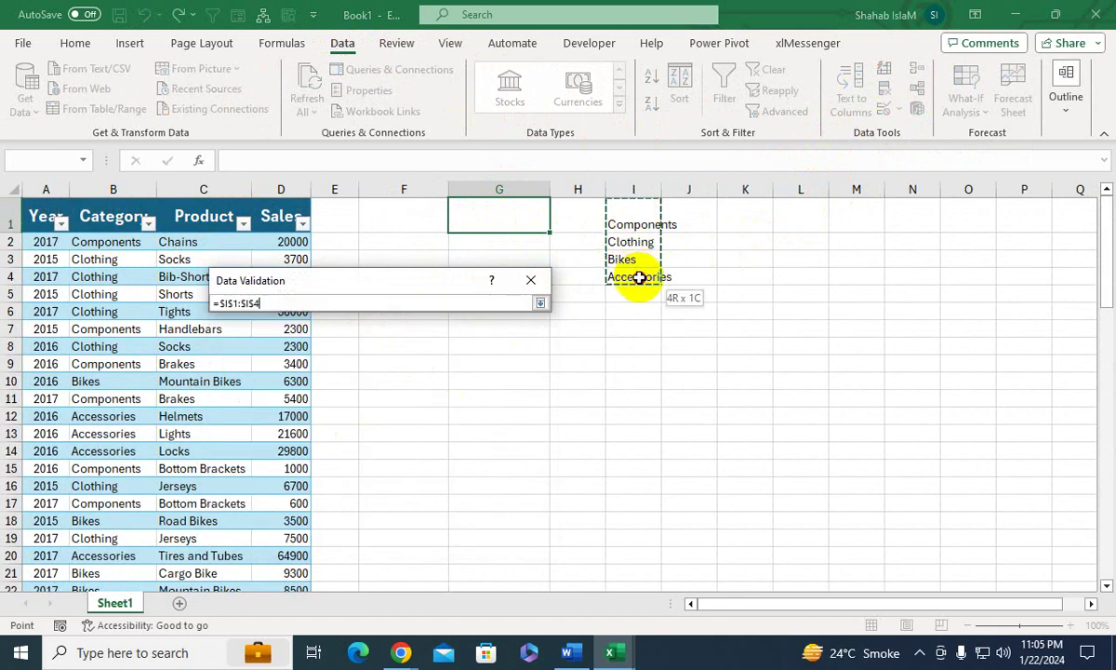
left_click(439, 528)
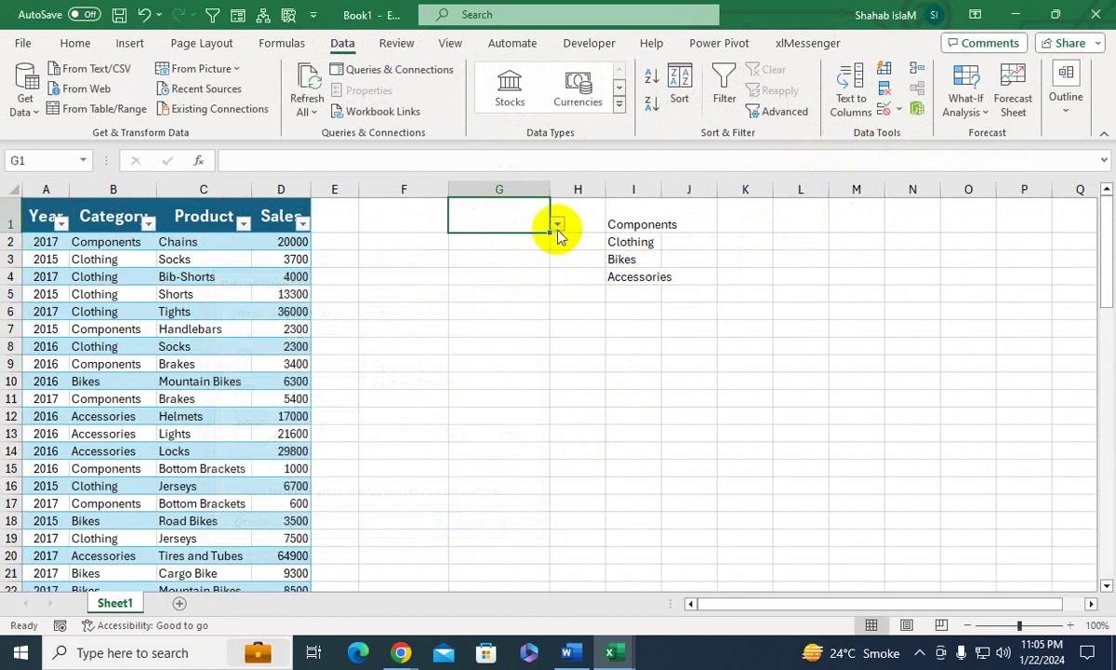
- Choose Clothing in G1's drop-down and format the cell centred, bold and at font size 16
left_click(556, 225)
left_click(538, 258)
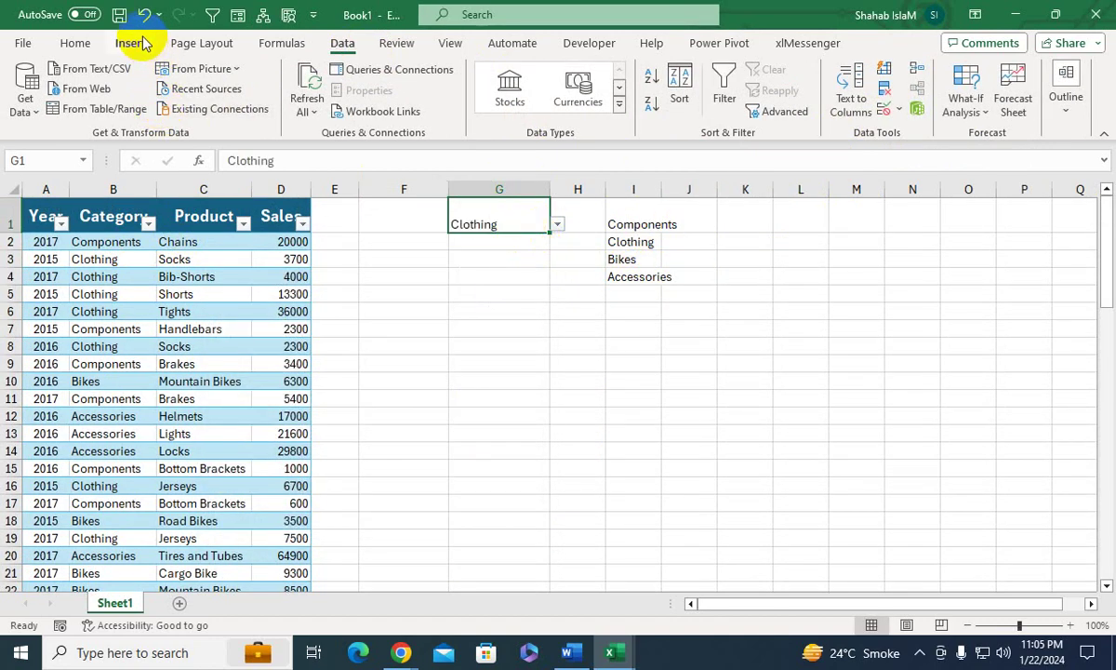
left_click(75, 43)
left_click(322, 80)
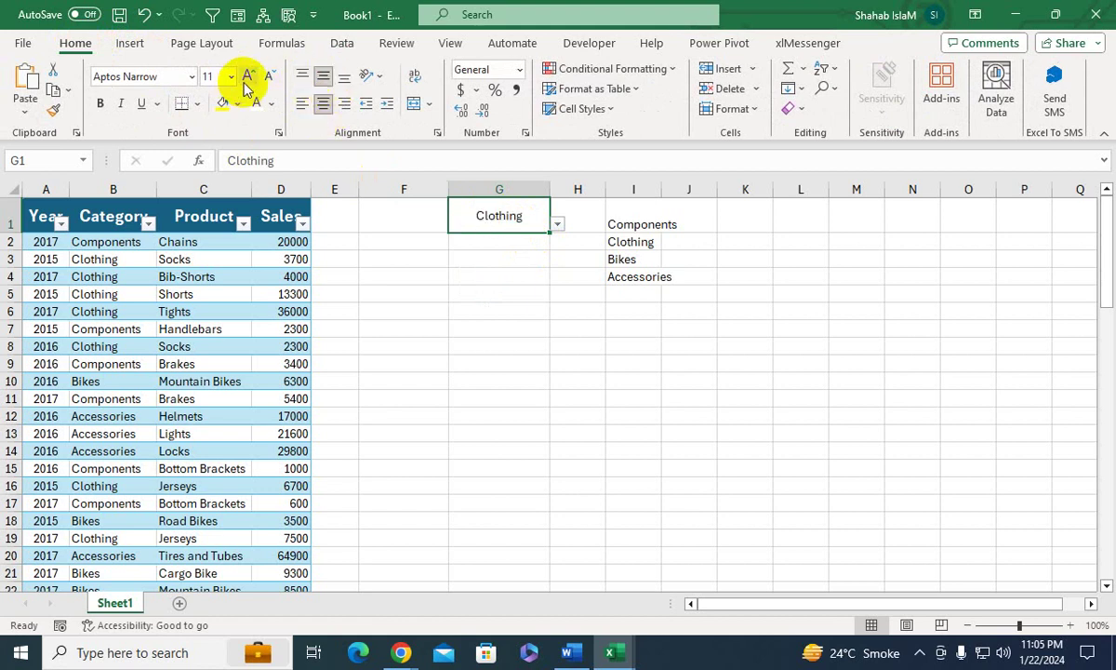
left_click(99, 102)
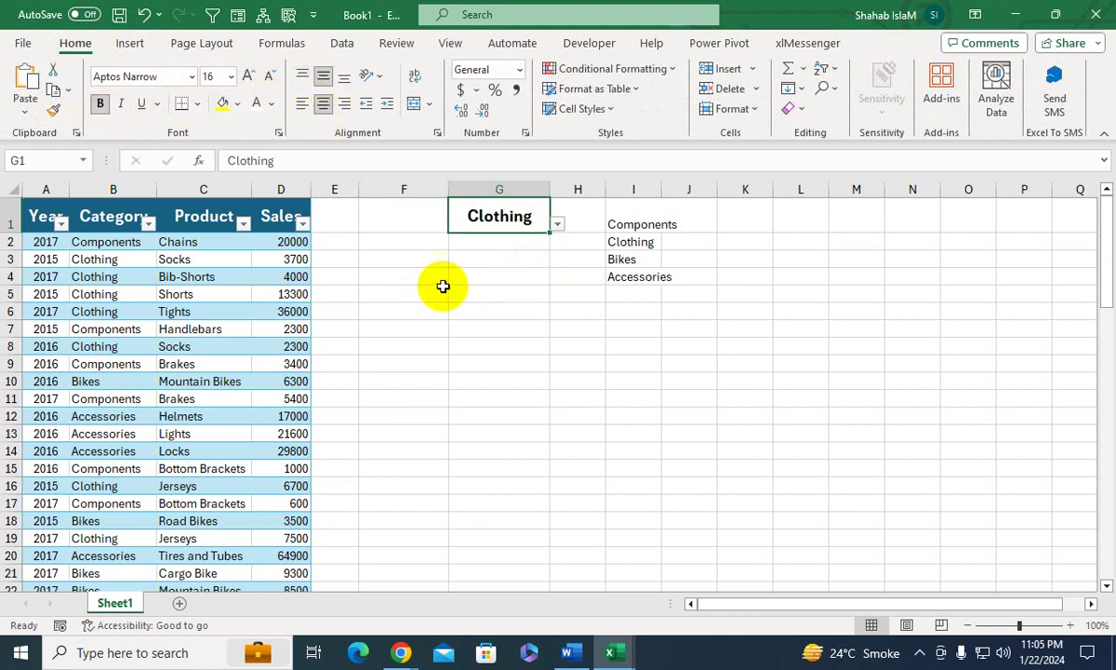
- Move the UNIQUE category list from cell I1 to cell Q1
left_click(643, 183)
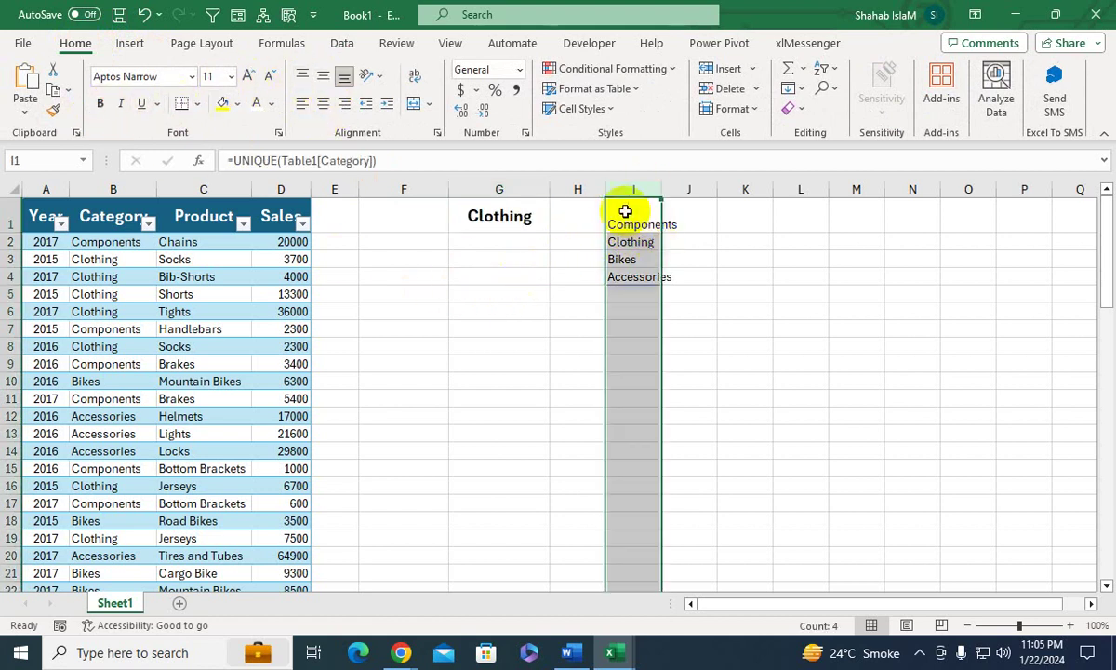
left_click(625, 214)
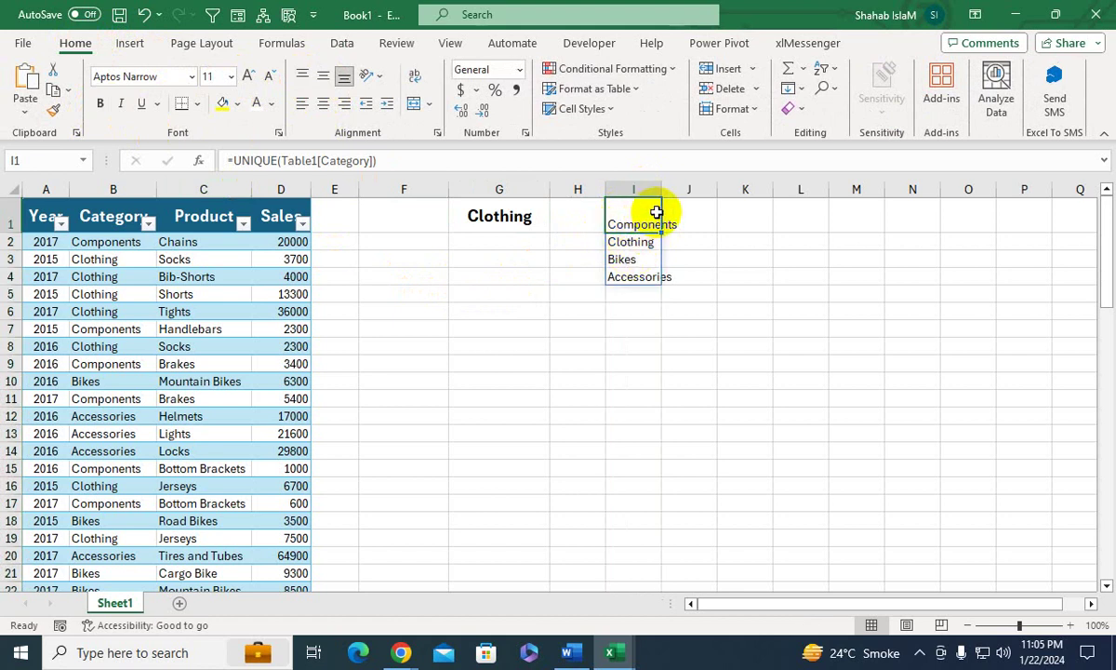
left_click_drag(659, 212, 1066, 224)
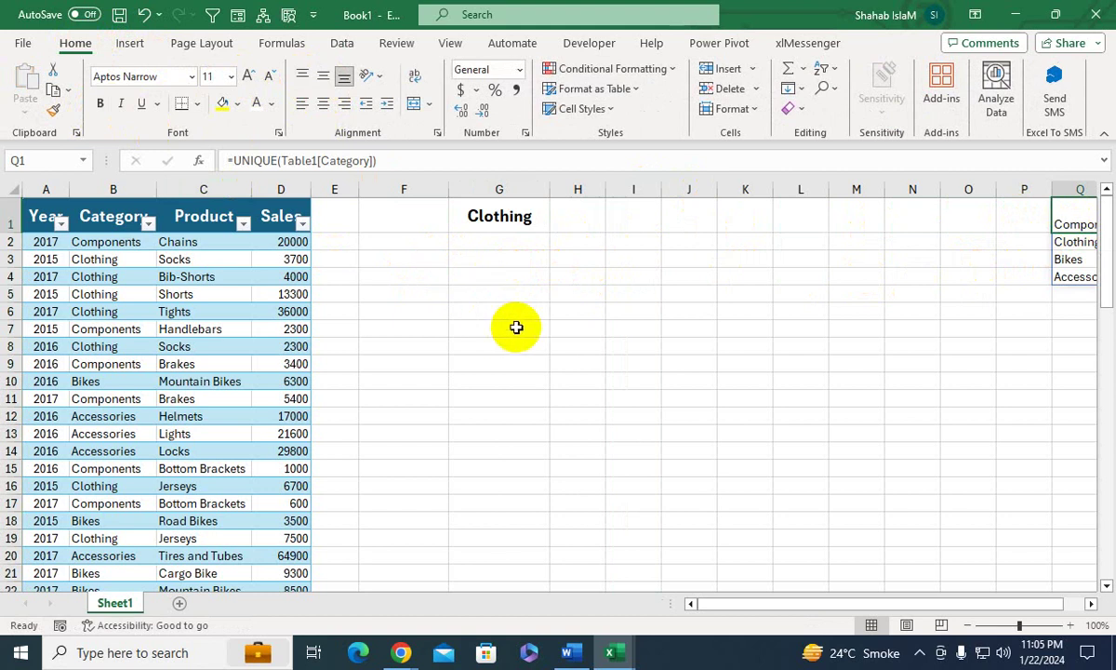
- Start a FILTER formula in cell F3 with the whole table, Table1[#All], as its array
left_click(426, 291)
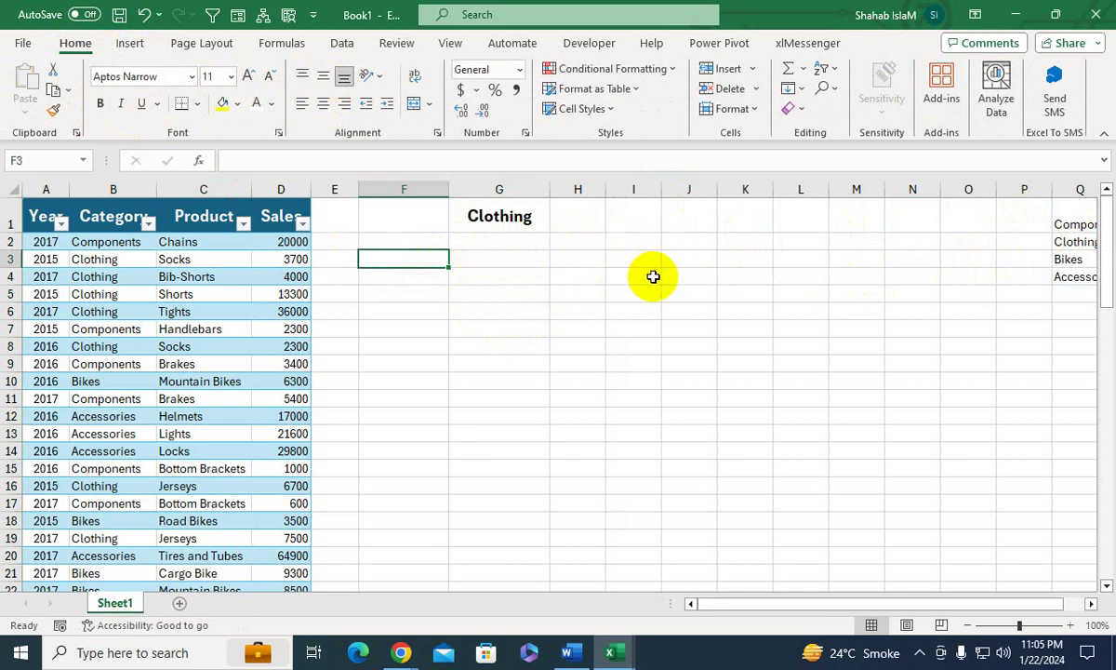
type("=filt")
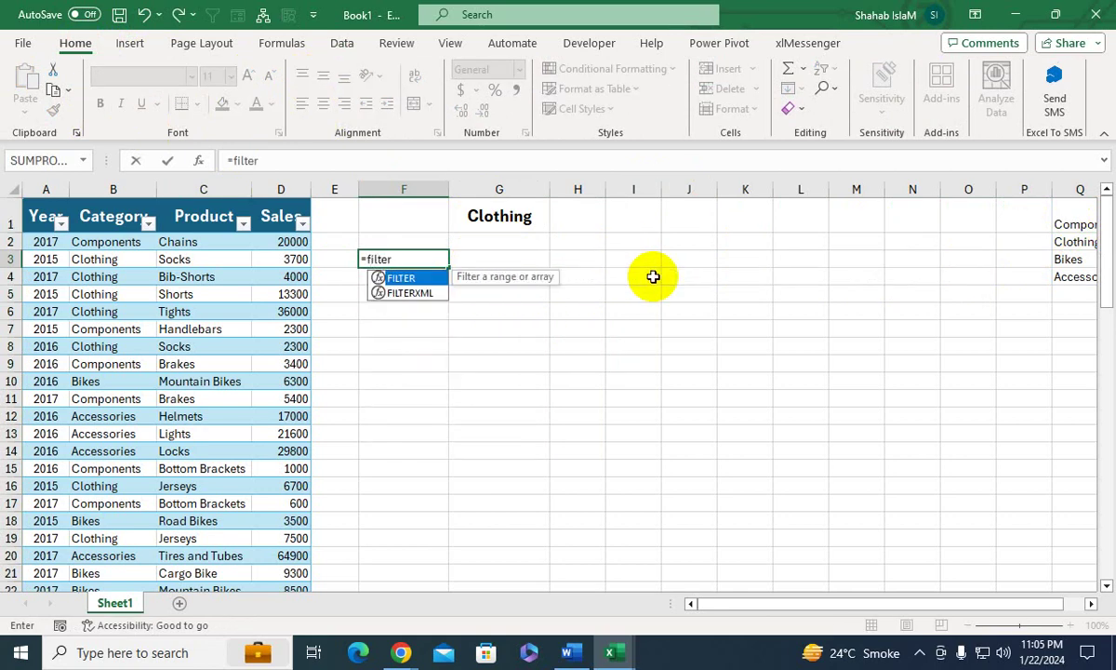
type("er")
key("Tab")
type("FI")
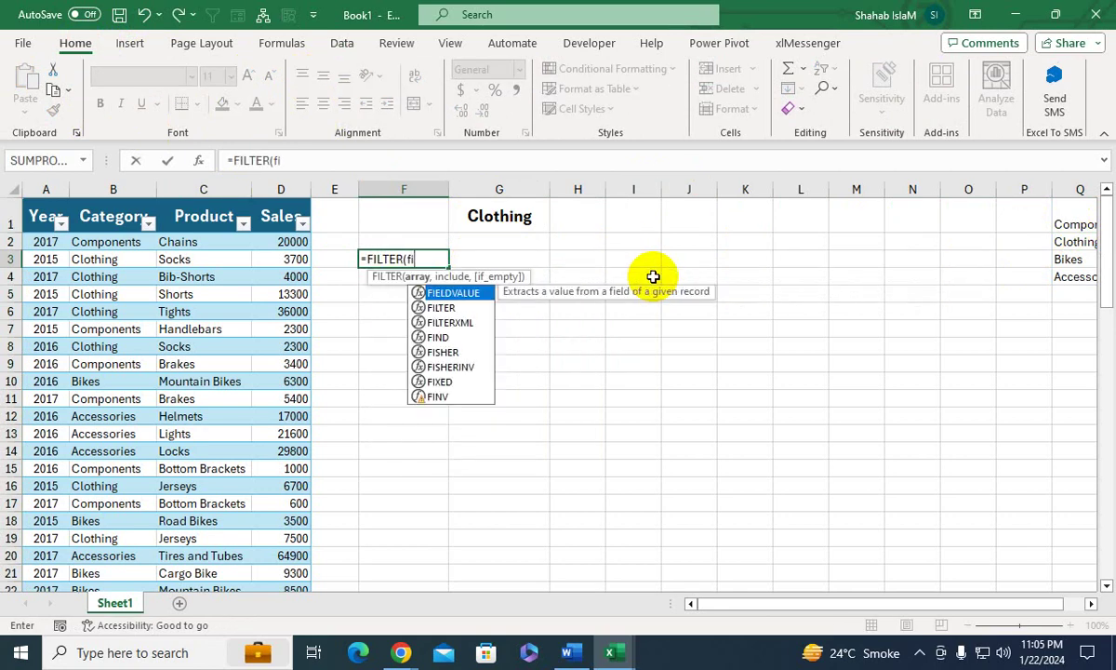
key("BackSpace")
key("BackSpace")
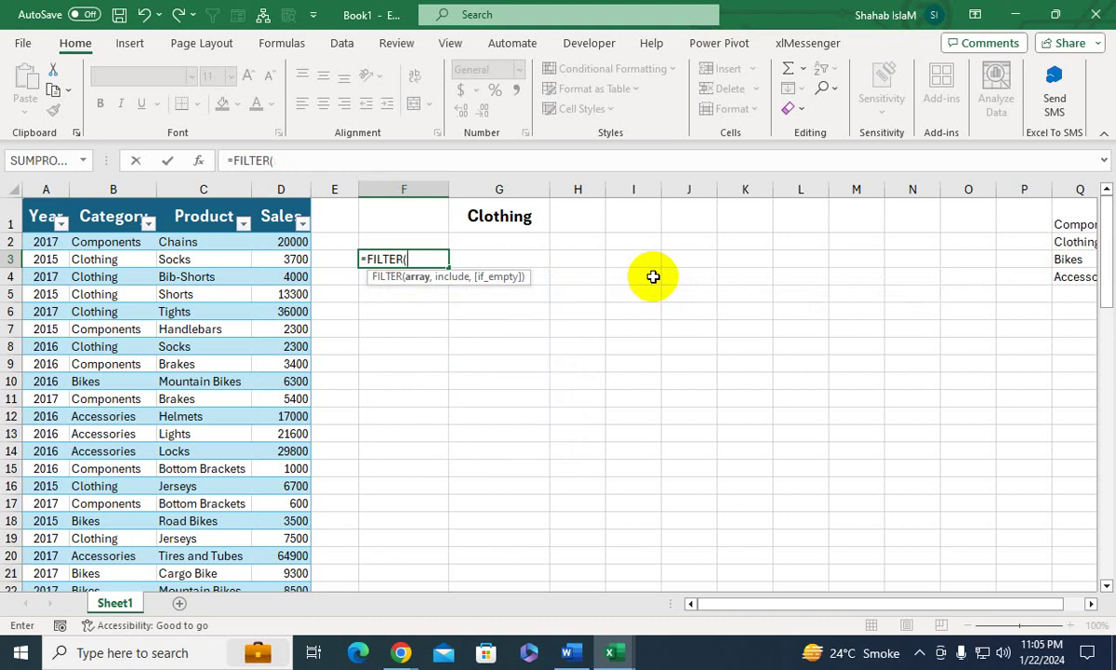
left_click(12, 223)
left_click(22, 216)
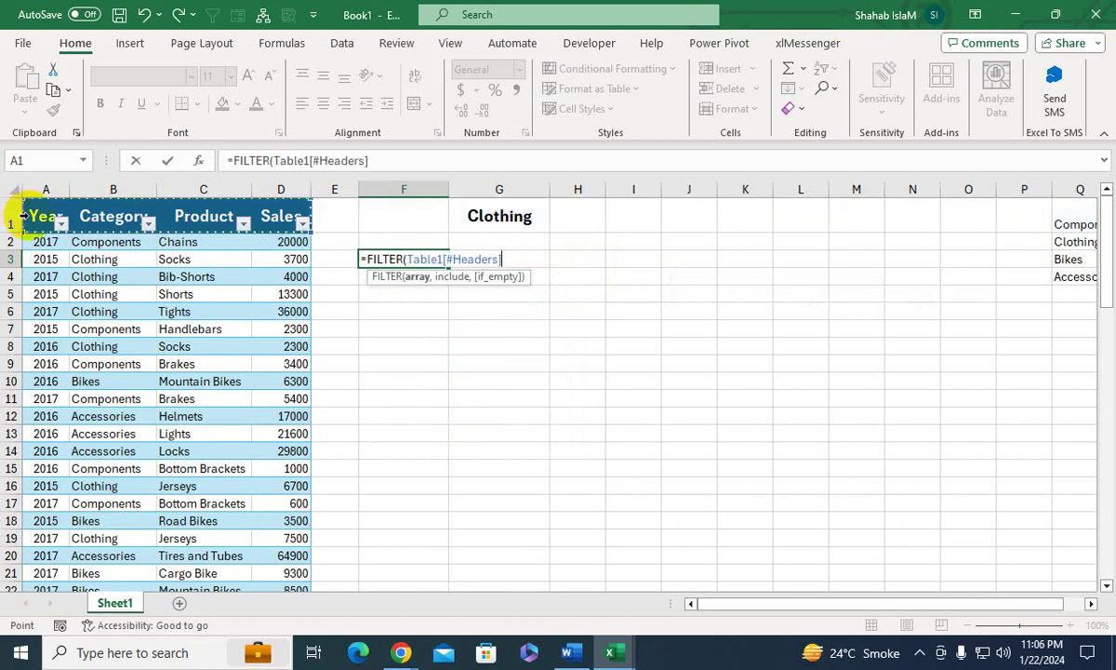
key("ctrl+shift+Right")
key("ctrl+shift+Left")
key("ctrl+shift+Down")
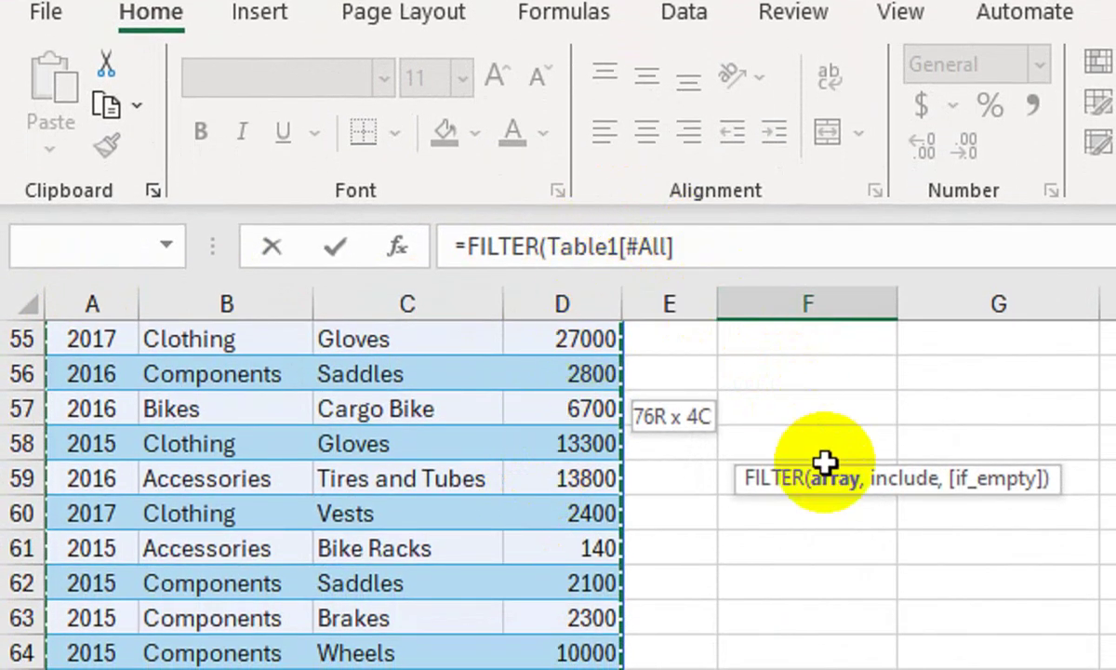
- Add the include condition Table1[Category]=G1 to the FILTER formula
type(",")
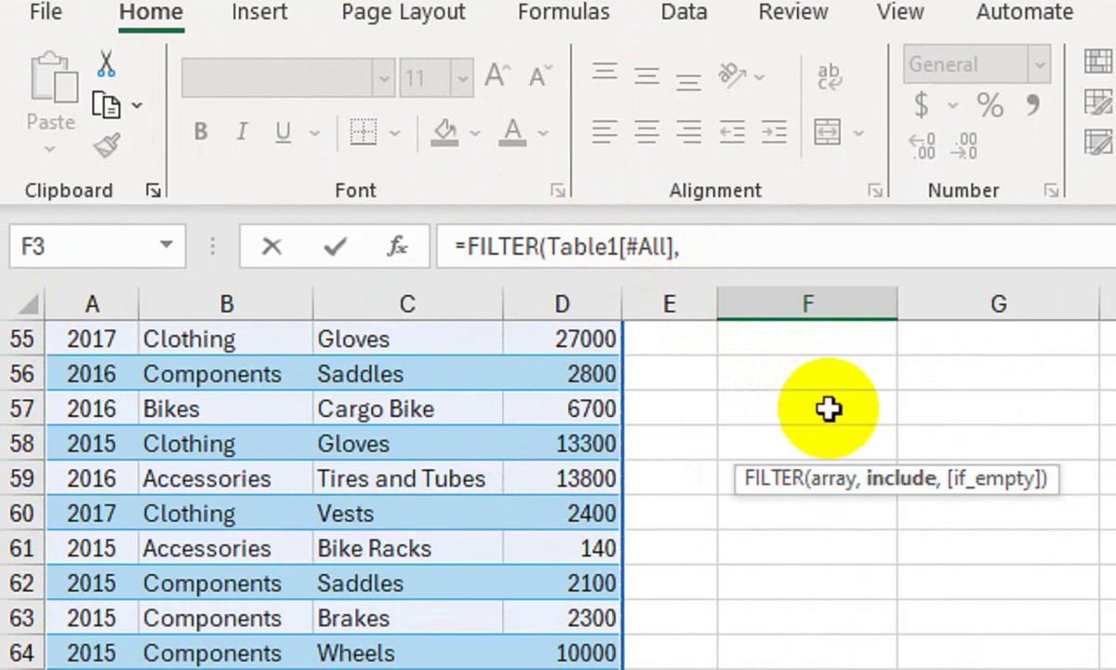
left_click(281, 405)
key("ctrl+Up")
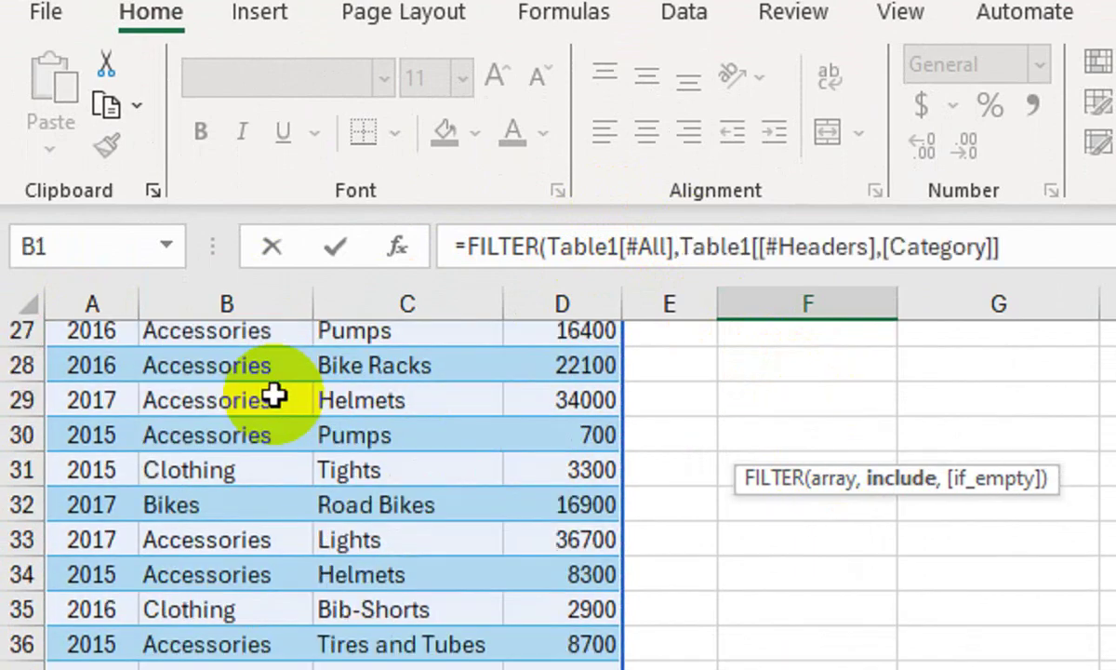
key("ctrl+shift+Down")
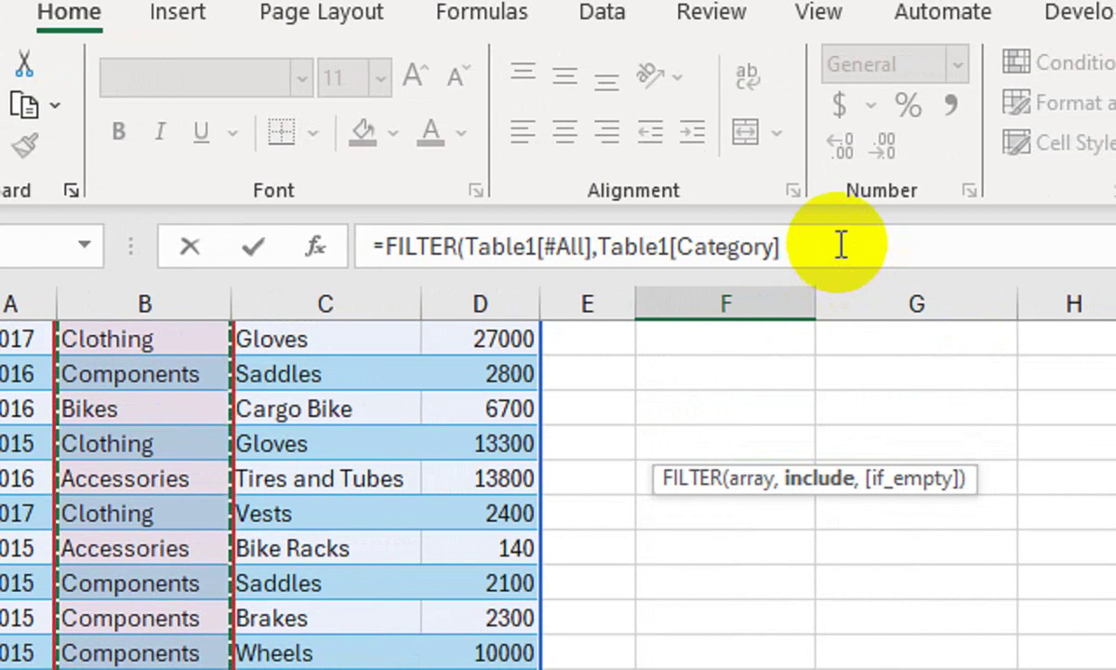
type("=")
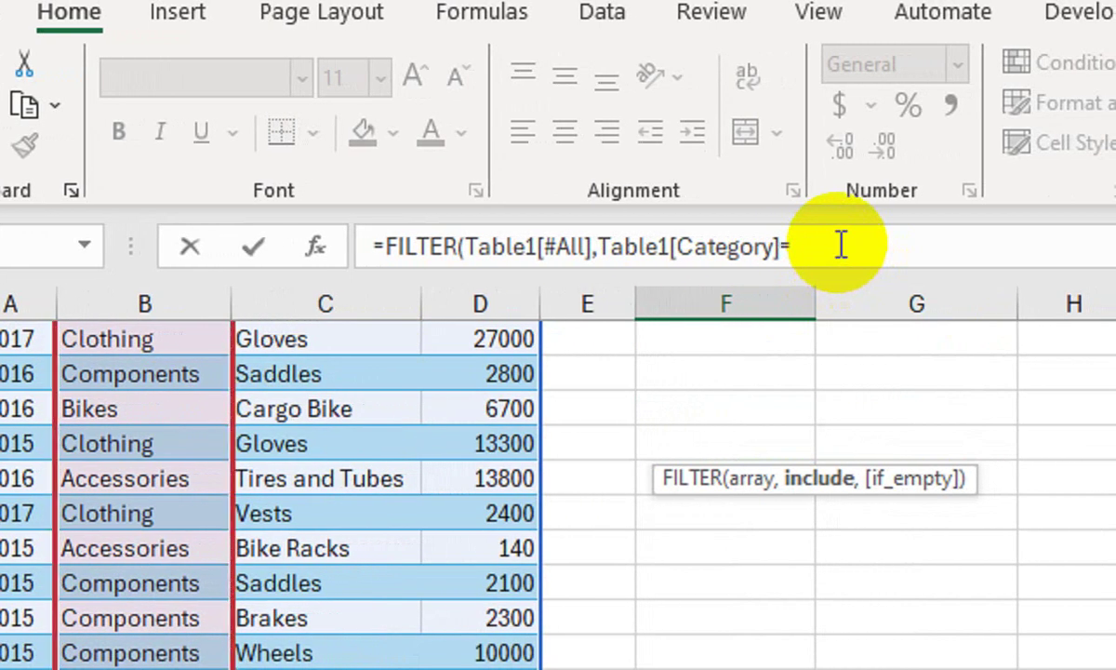
key("ctrl+Up")
key("Right")
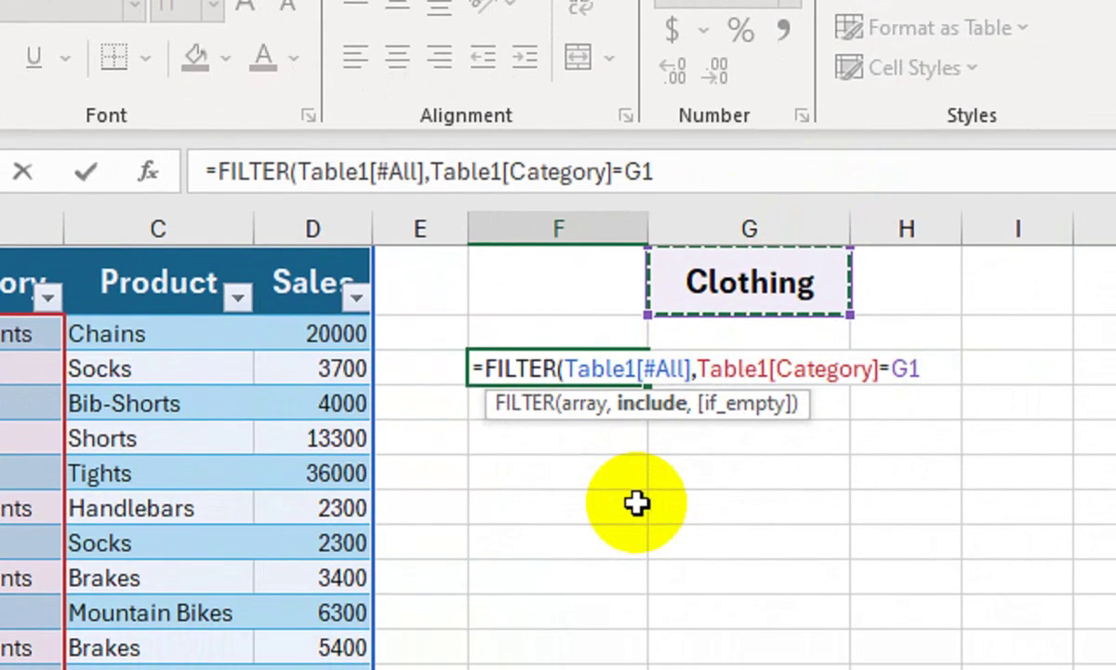
- Complete the FILTER formula in F3 with "No Data" as the if-empty value and enter it
type(",\"No")
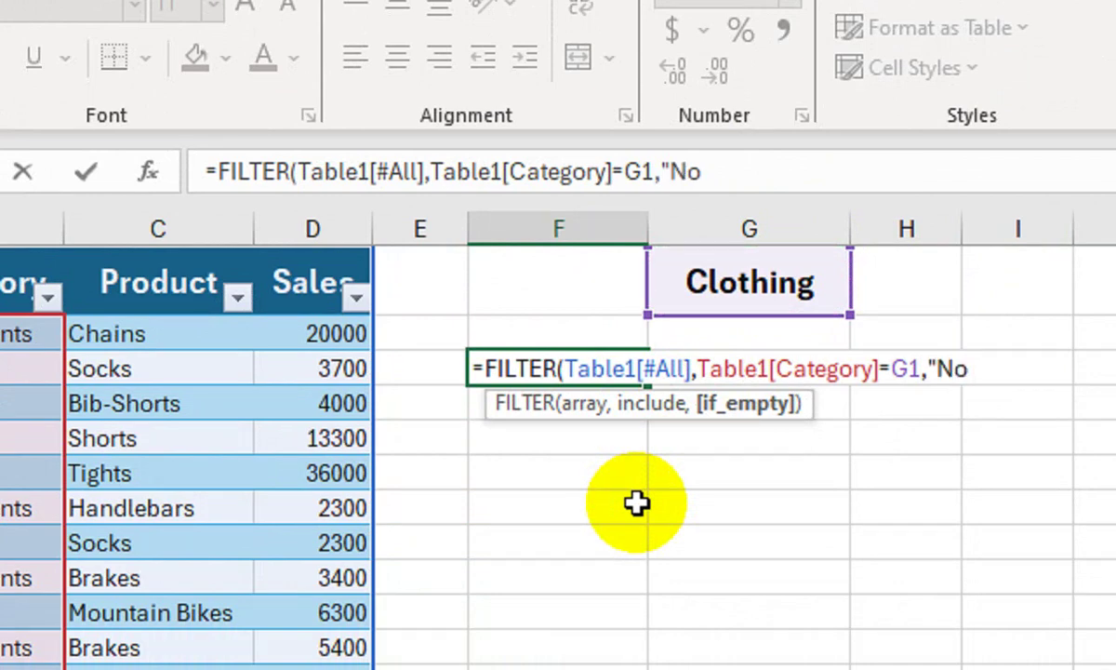
type(")")
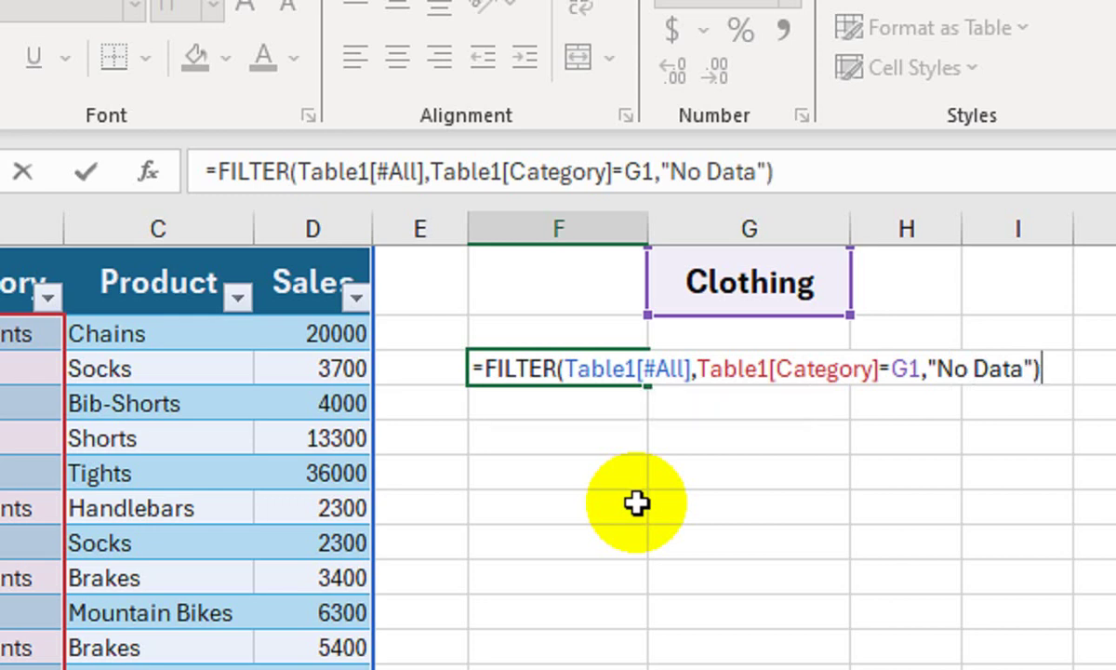
key("Return")
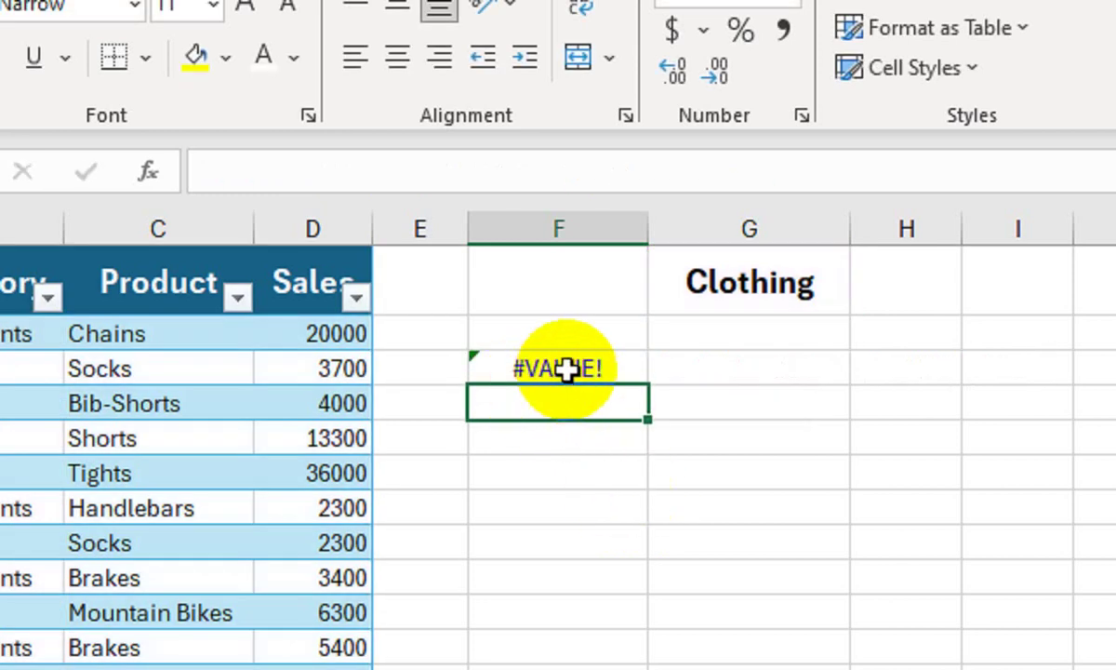
- Replace the include range in F3's FILTER formula with the full Category column including its header, Table1[[#All],[Category]]
left_click(589, 369)
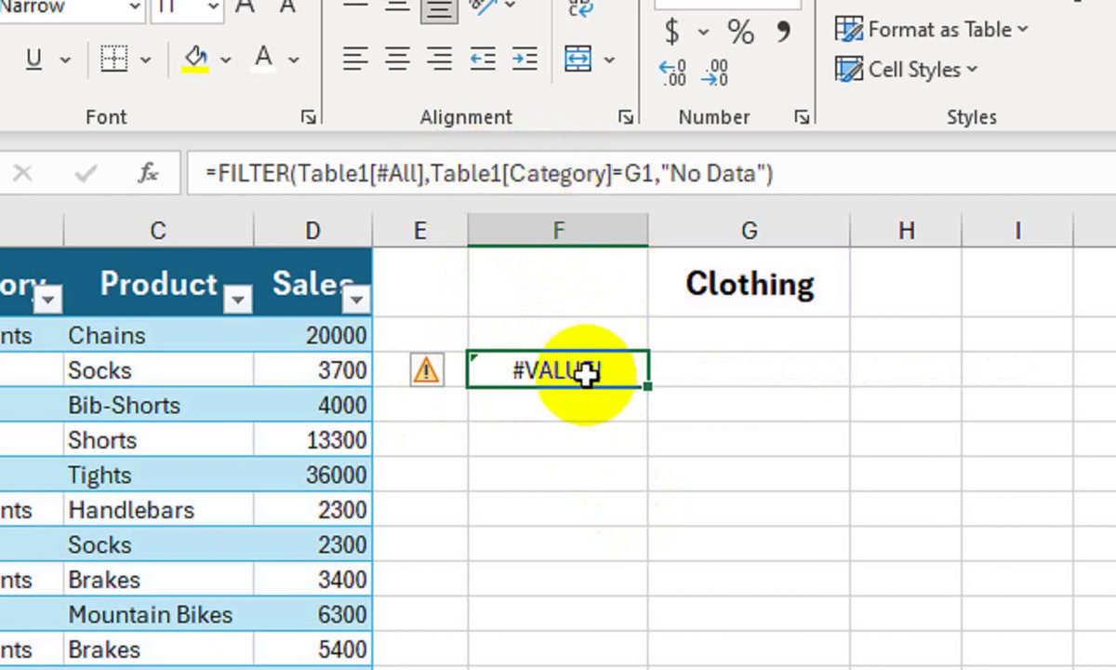
left_click_drag(610, 175, 437, 184)
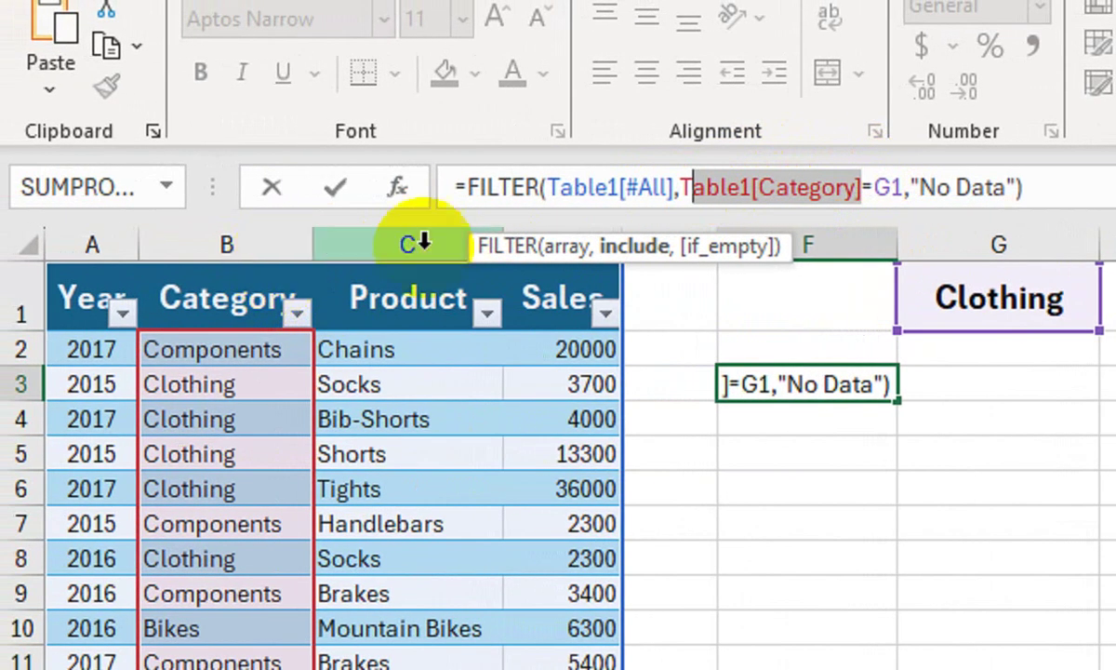
left_click_drag(684, 184, 874, 193)
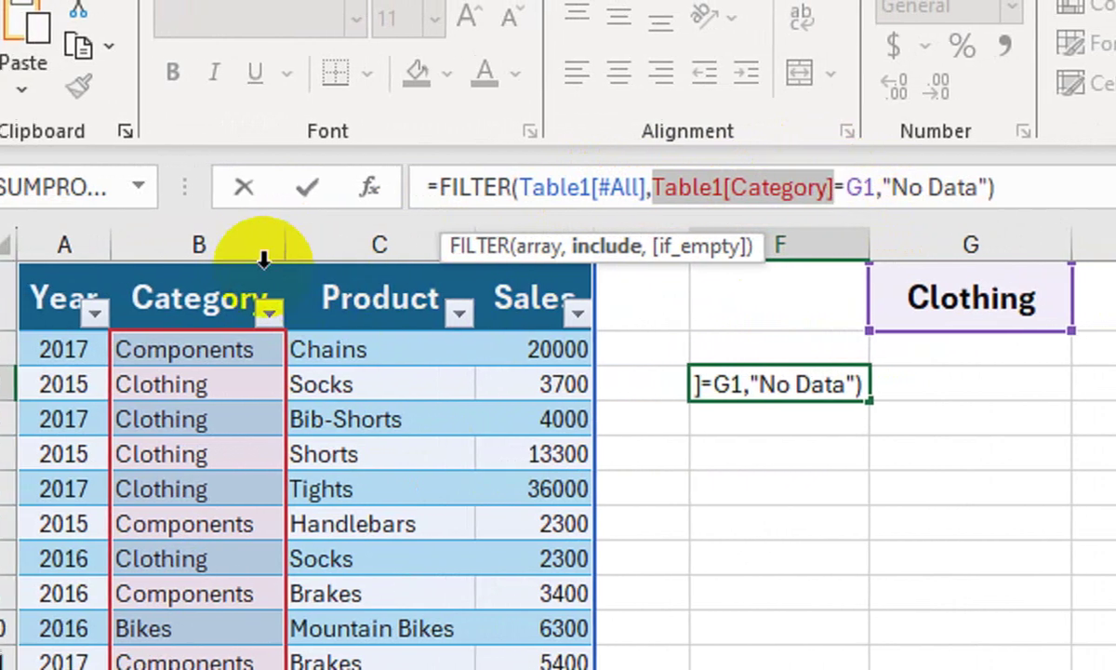
left_click(197, 263)
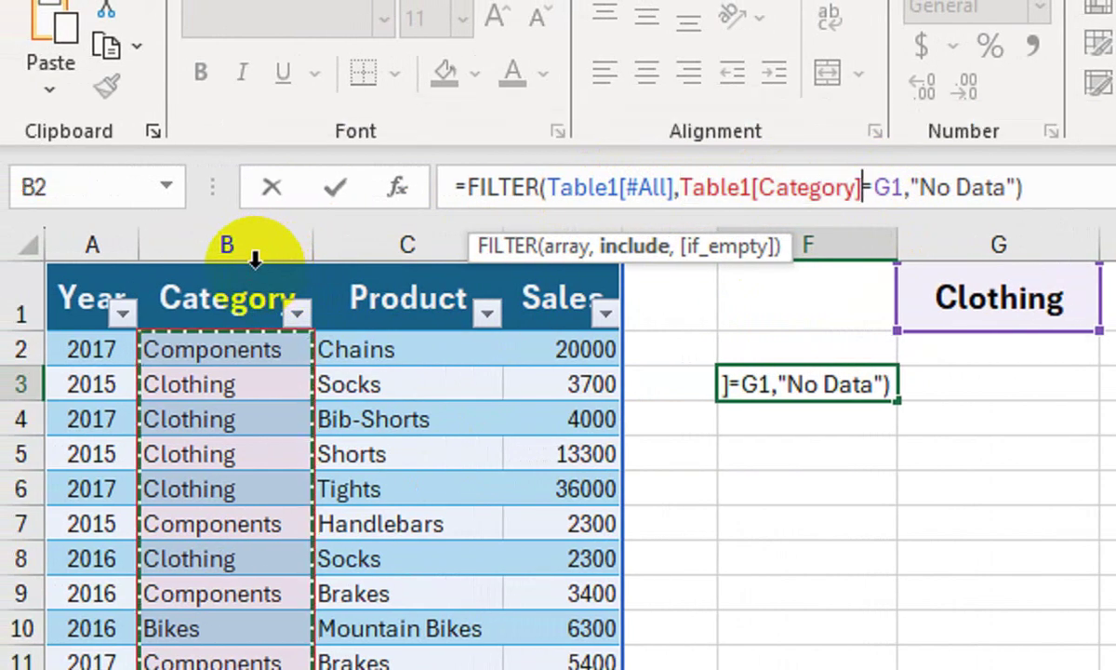
left_click(255, 261)
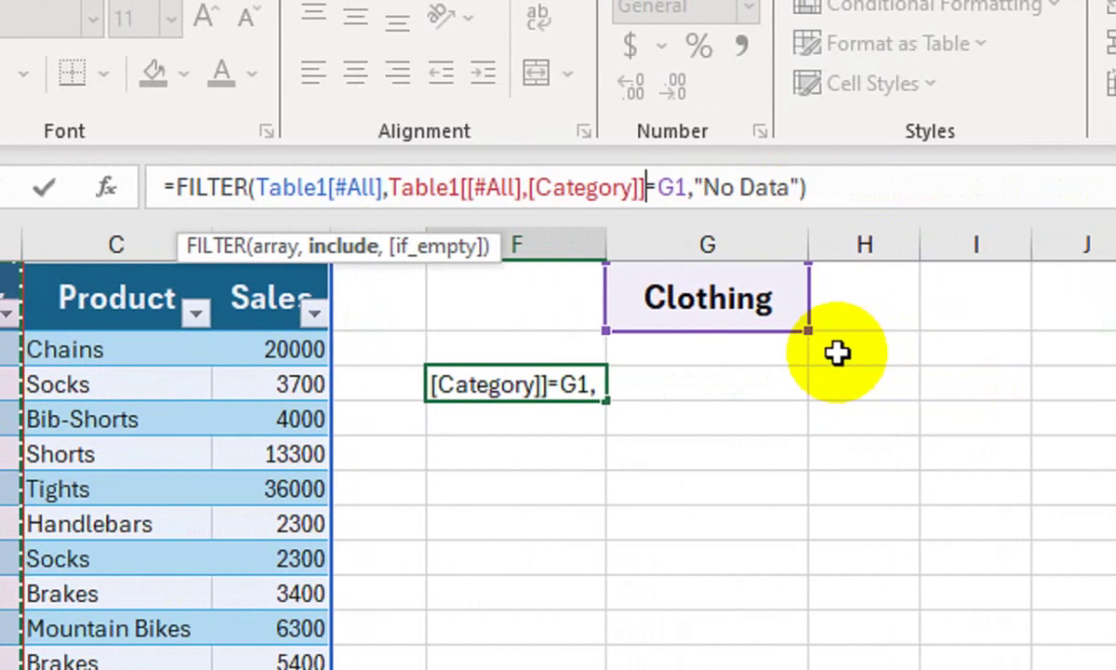
key("Return")
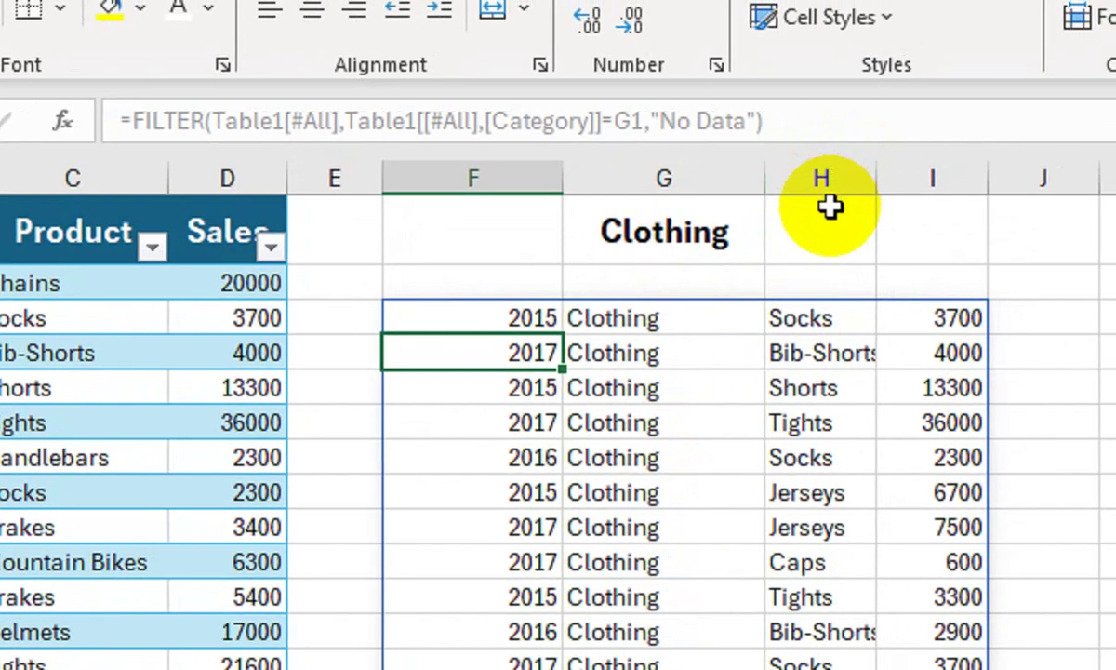
- Wrap F3's FILTER formula in an outer FILTER with the include array {1,0,1,1} to drop the Category column
left_click(515, 318)
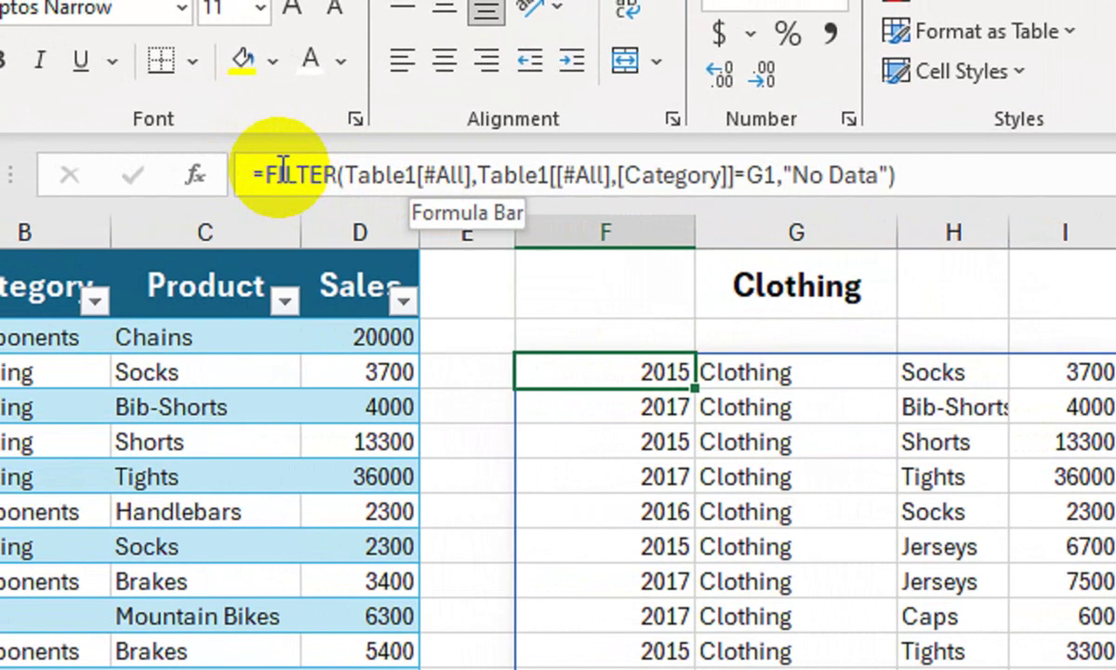
left_click(130, 171)
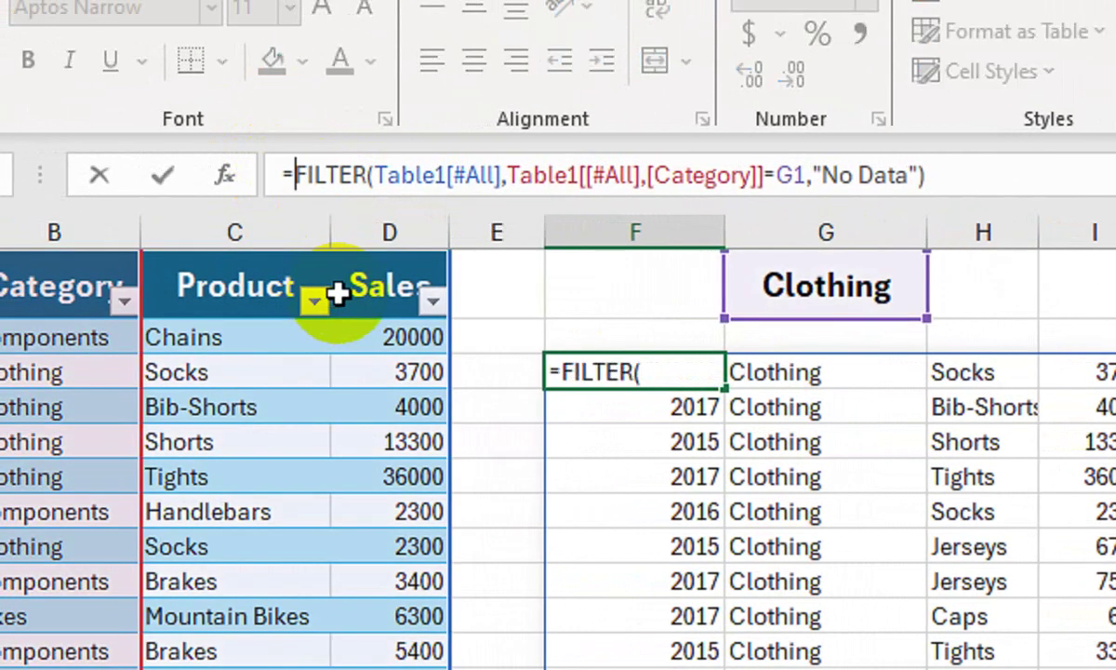
type("filt")
key("Tab")
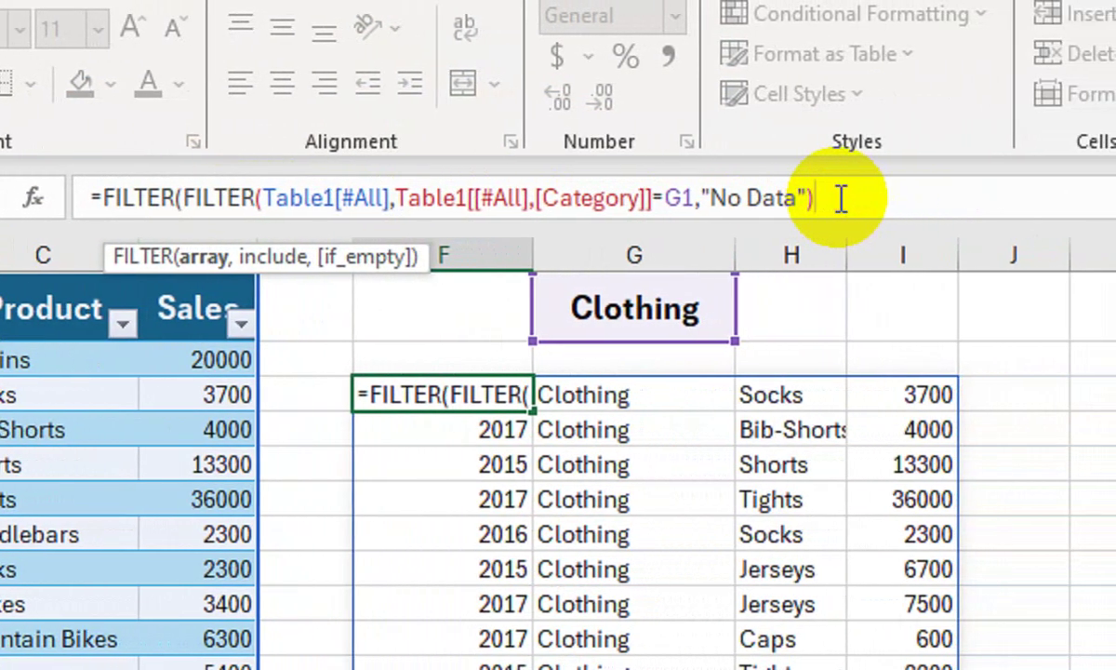
left_click(933, 200)
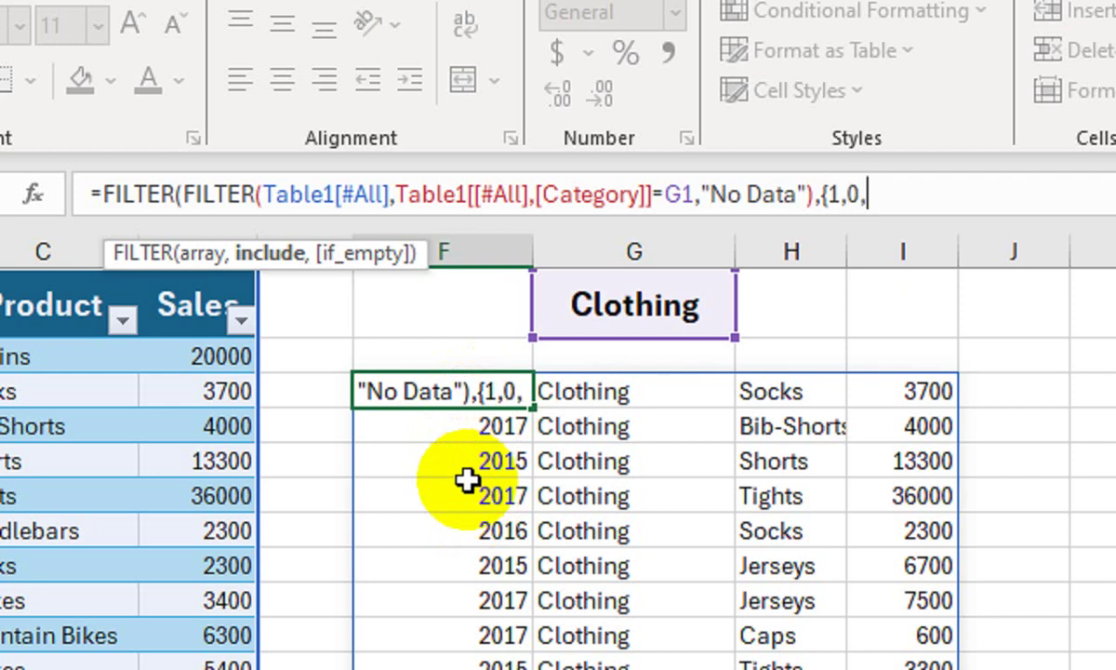
type("1,1")
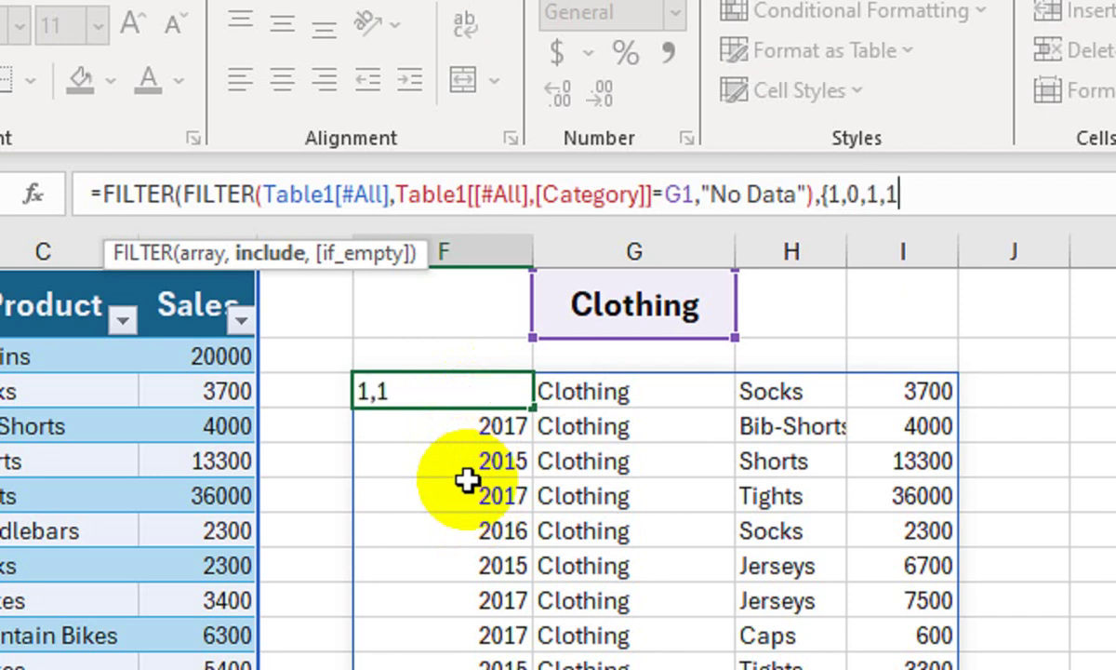
type("})")
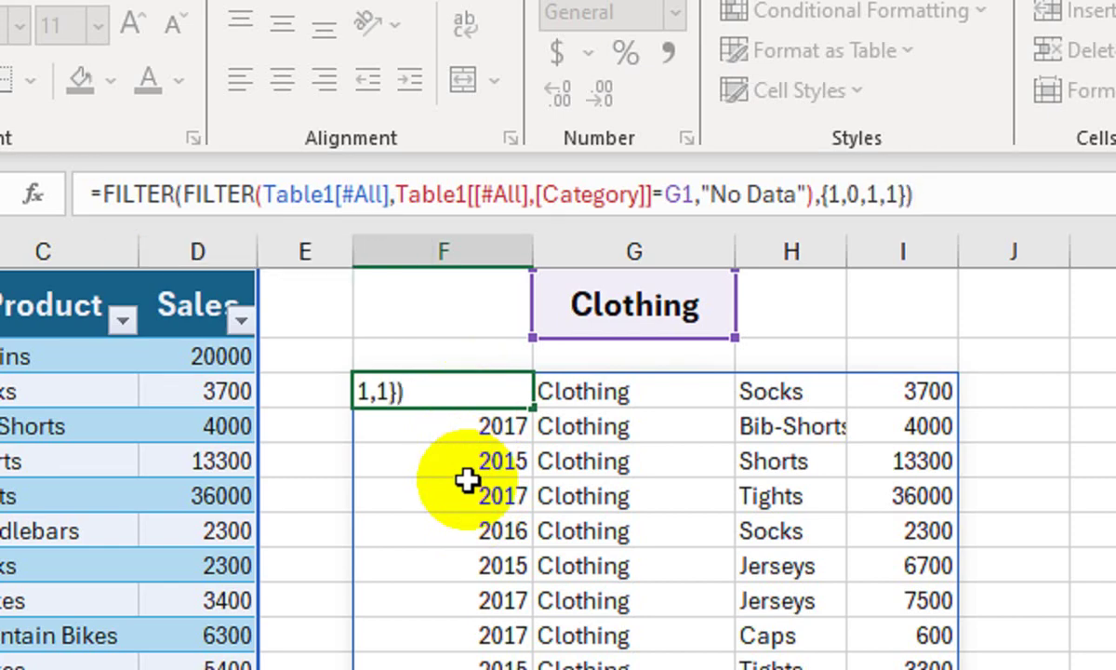
key("Return")
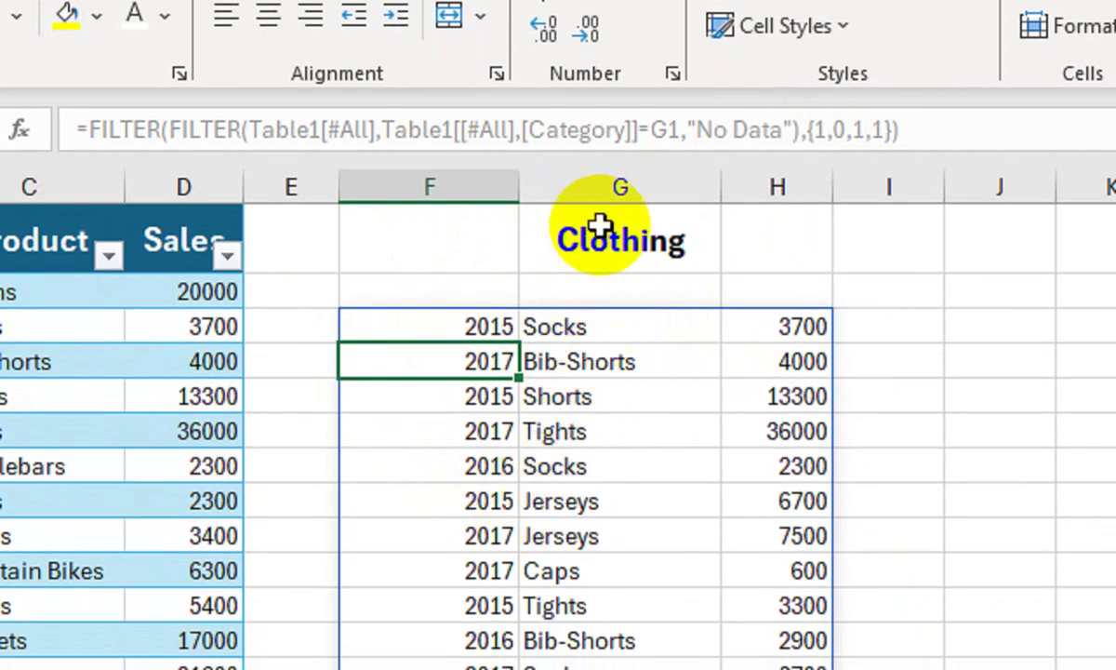
- Change the source of G1's list validation to the spilled category list, =$Q$1#
left_click(604, 269)
left_click(737, 265)
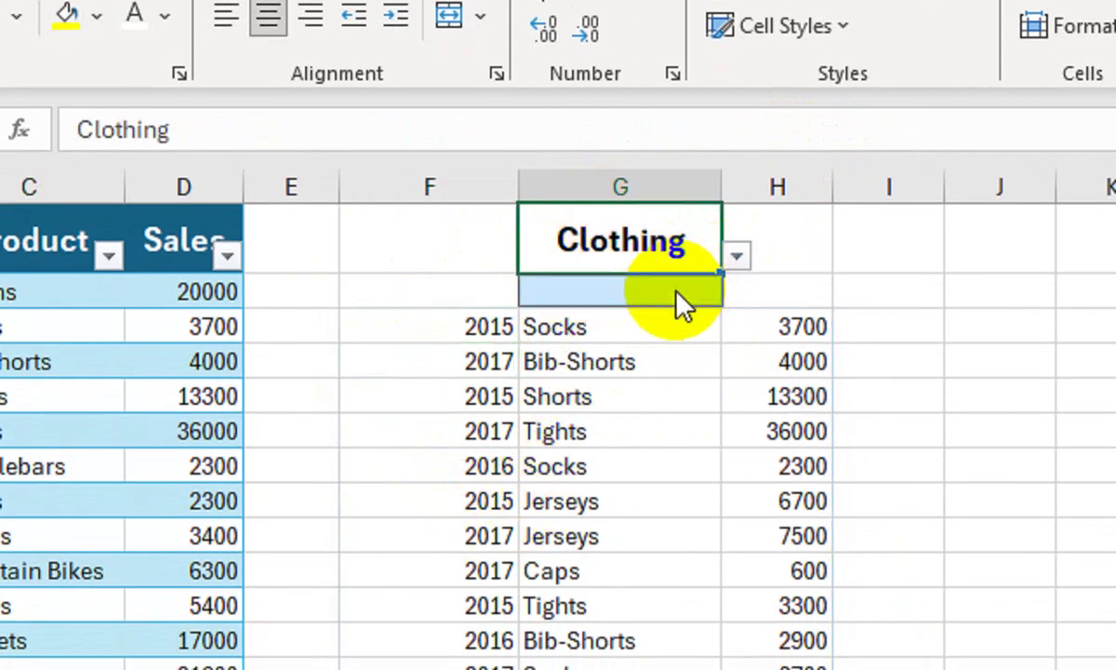
left_click(648, 248)
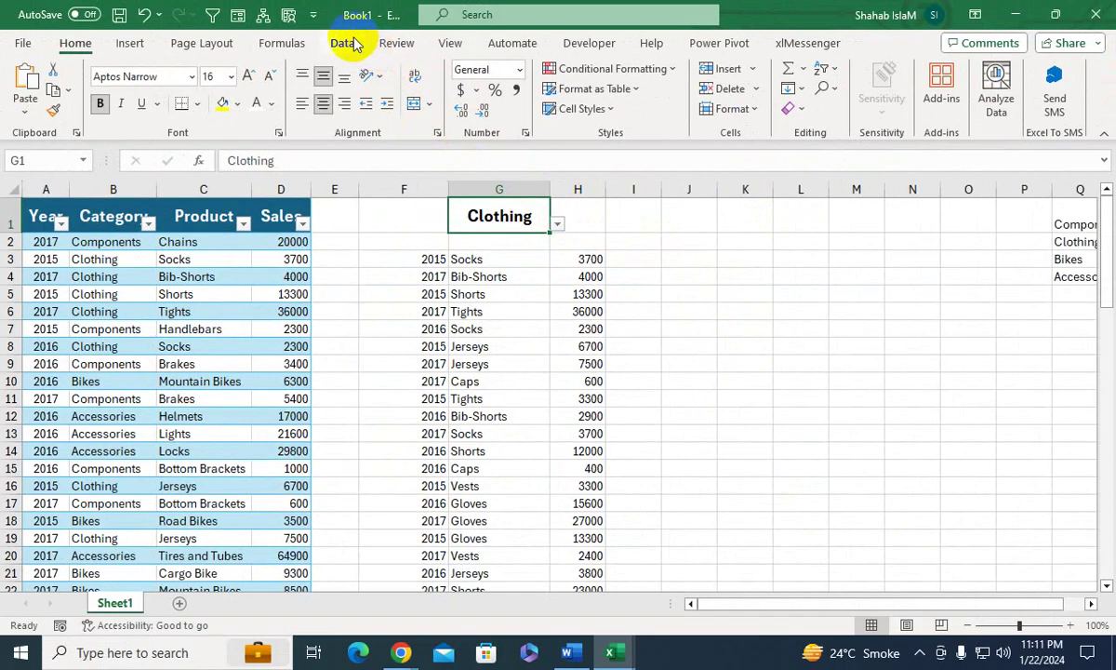
left_click(342, 43)
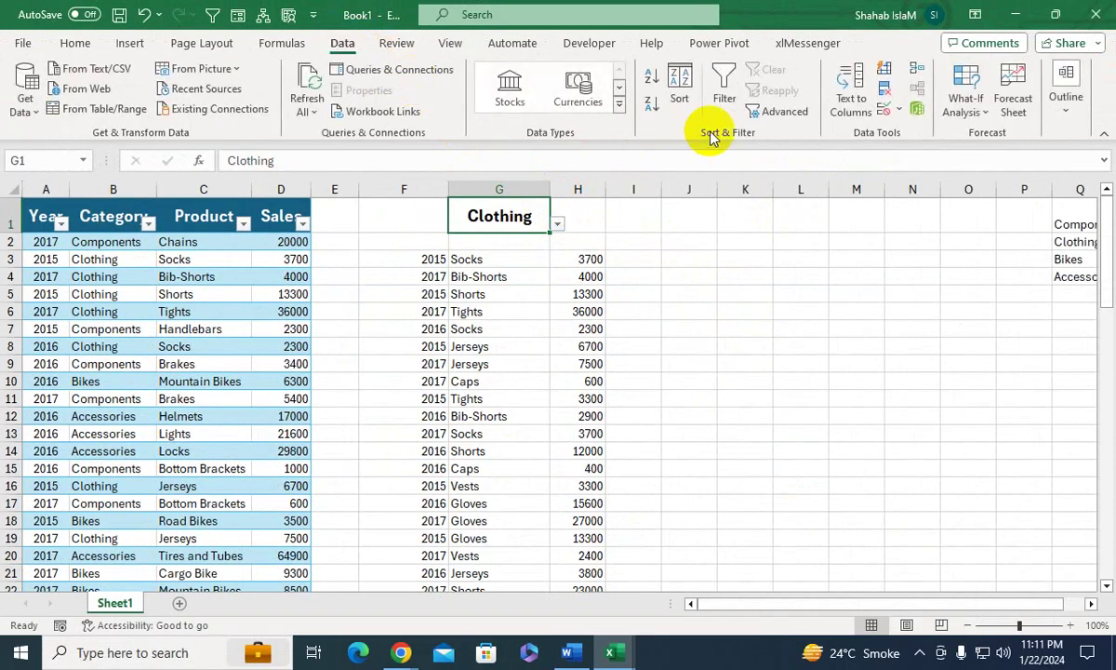
left_click(885, 109)
left_click(941, 132)
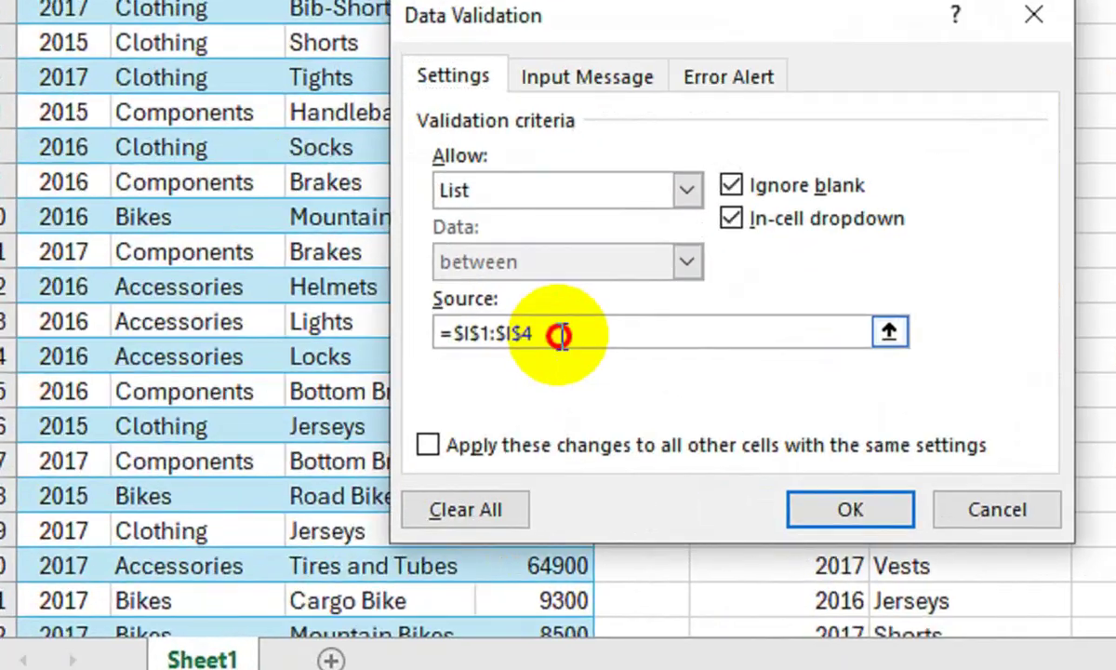
left_click_drag(293, 438, 246, 436)
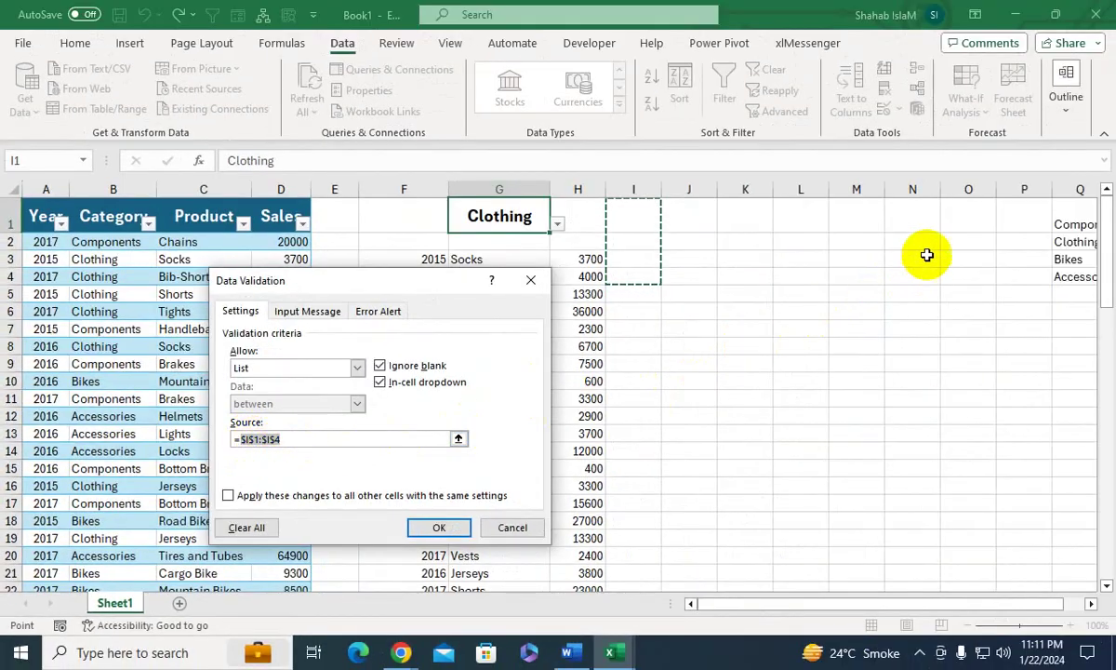
left_click(1070, 213)
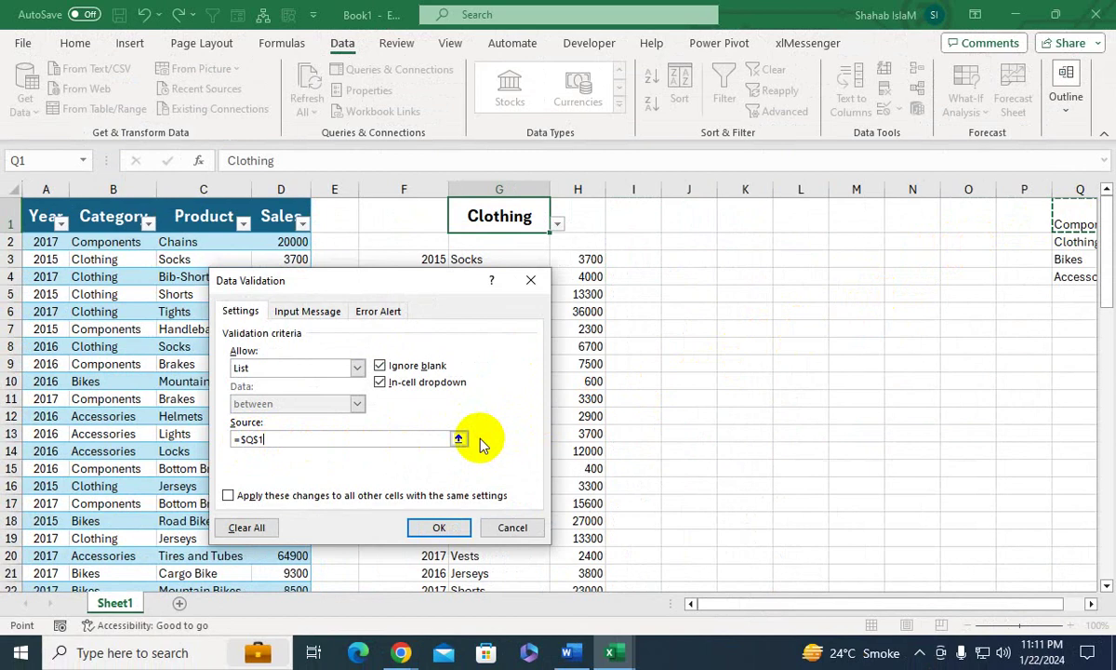
type("#")
left_click(441, 527)
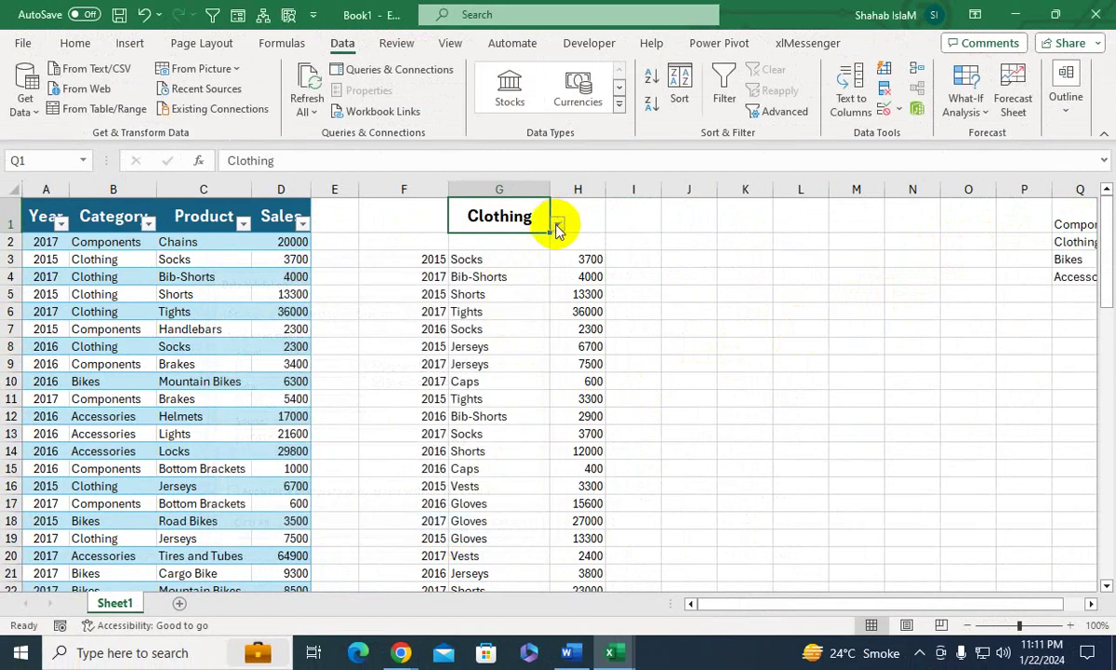
- Test G1's category drop-down by choosing Bikes, Clothing and Accessories in turn
left_click(557, 225)
left_click(506, 270)
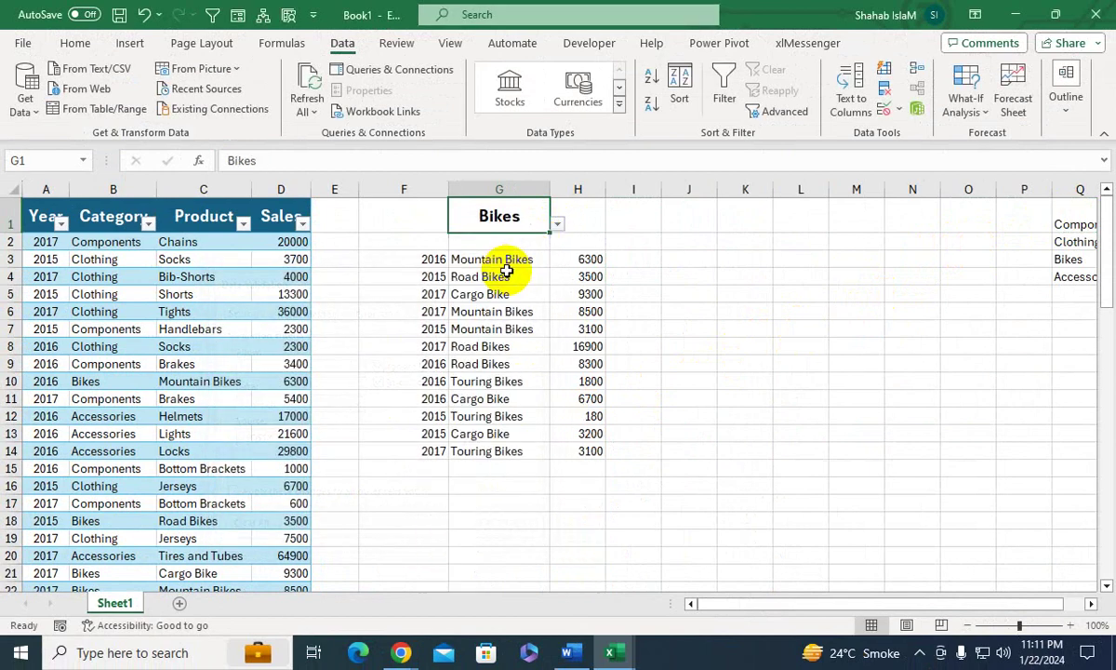
left_click(557, 224)
left_click(507, 256)
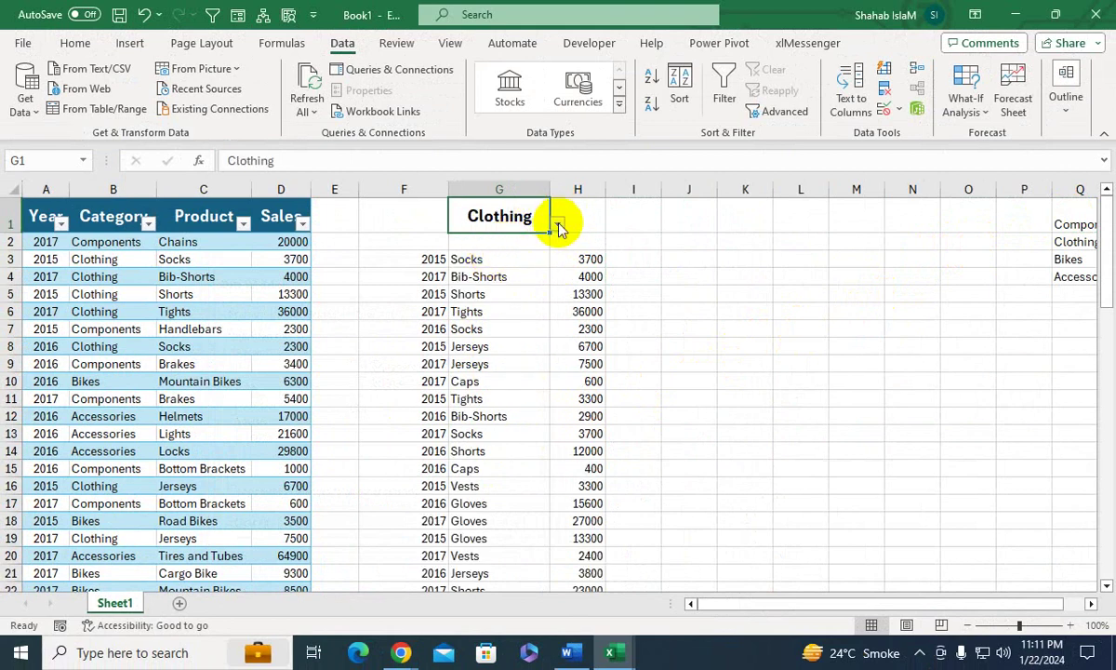
left_click(556, 226)
left_click(509, 286)
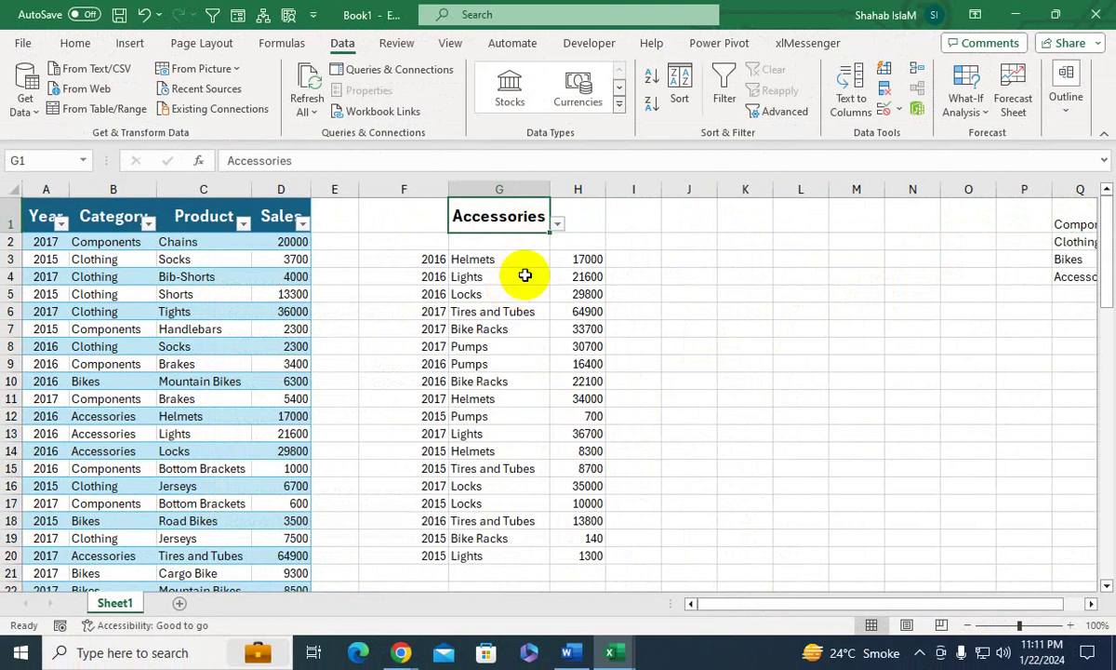
- Compare the number of extracted rows for Accessories, Bikes and Clothing by selecting the spilled year values in column F for each category
left_click_drag(410, 258, 410, 556)
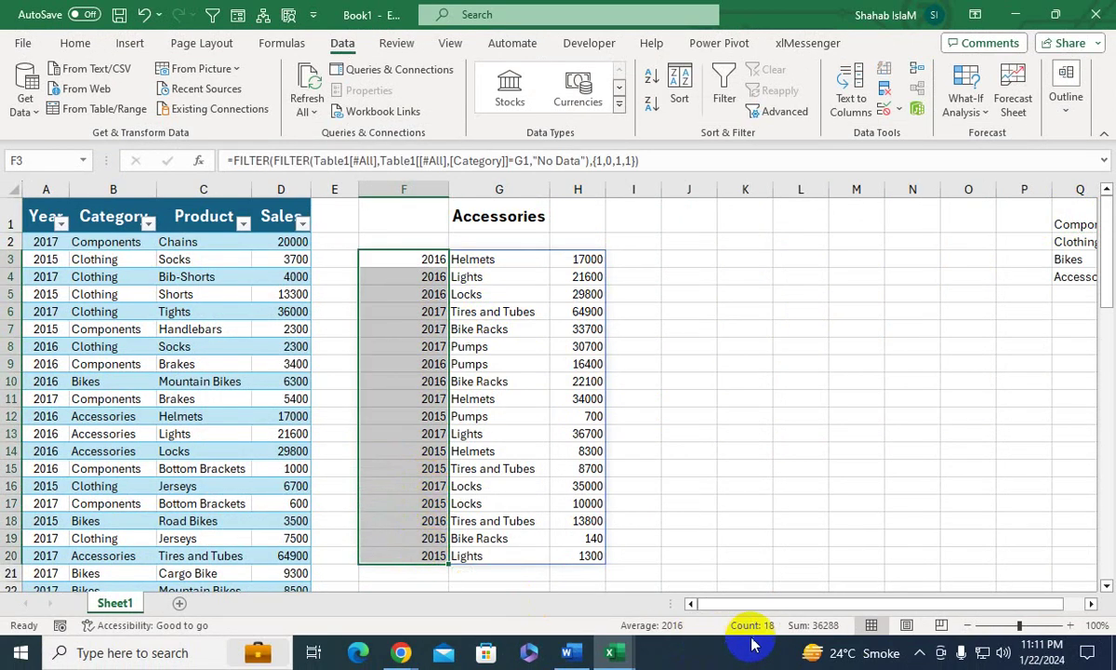
left_click(531, 213)
left_click(556, 224)
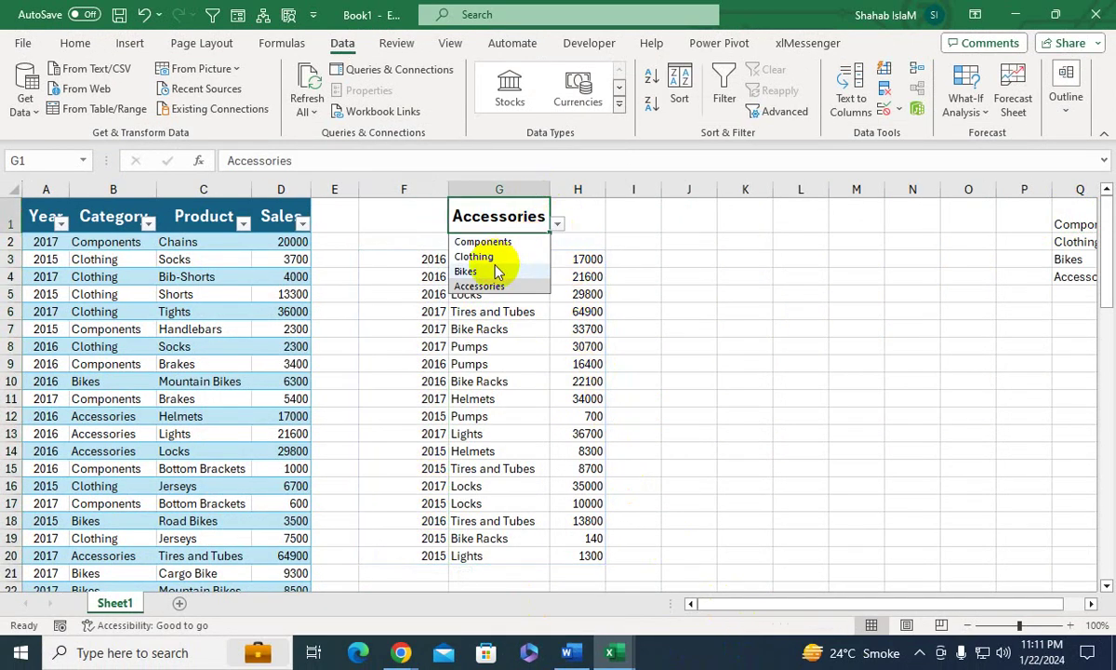
left_click(496, 269)
left_click_drag(409, 259, 419, 452)
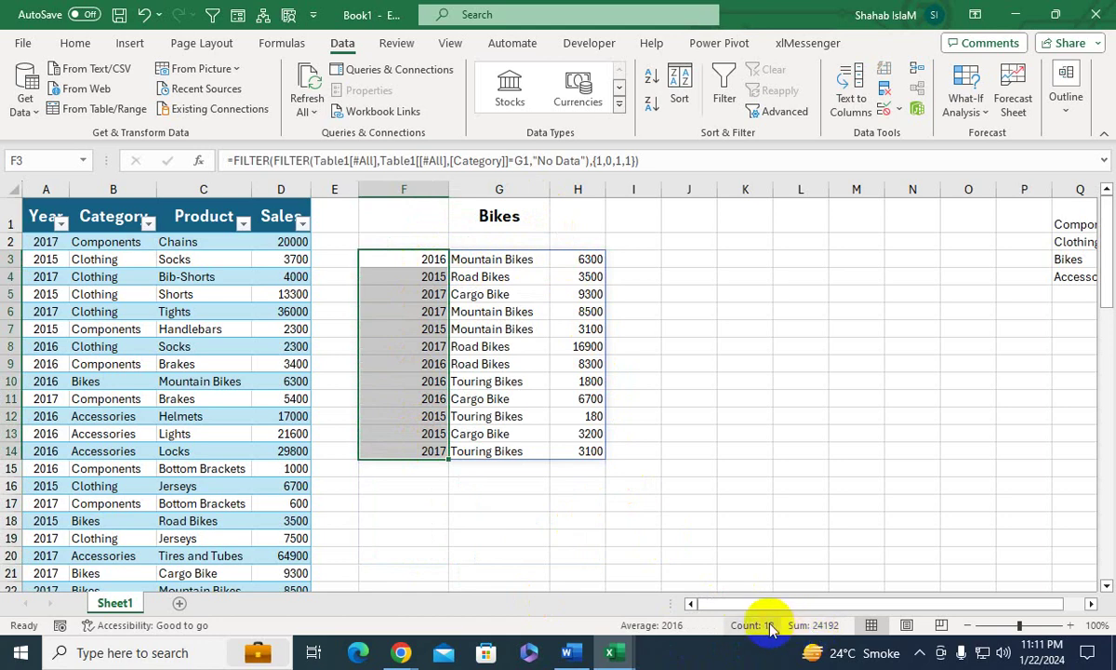
left_click(528, 210)
left_click(557, 224)
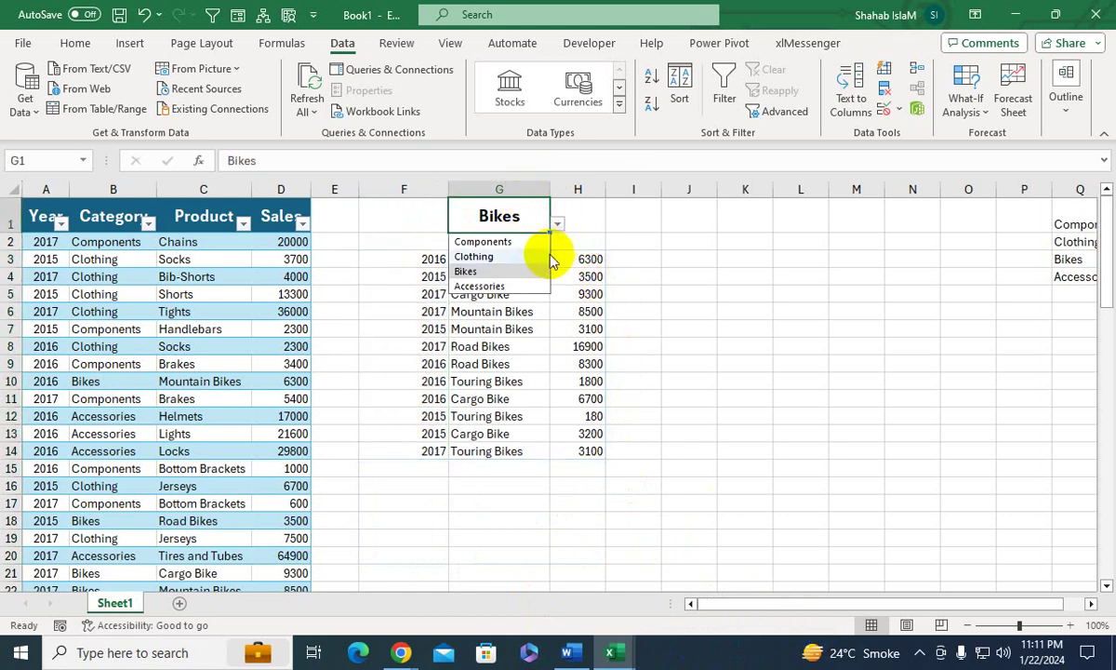
left_click(475, 255)
left_click(415, 253)
key("ctrl+shift+Down")
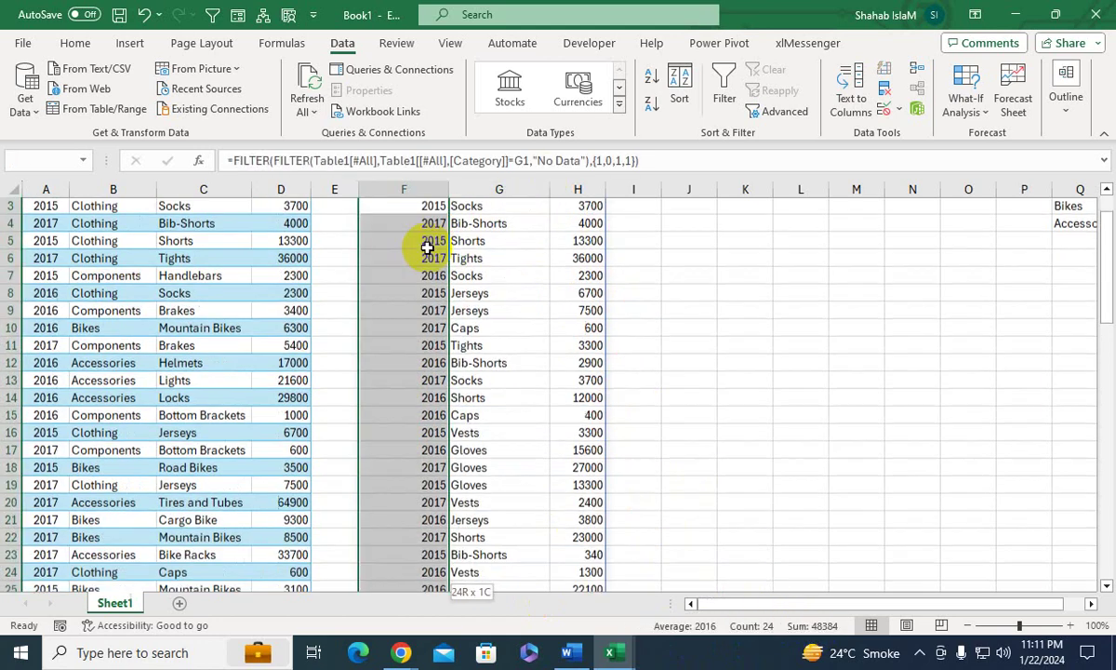
key("ctrl+Up")
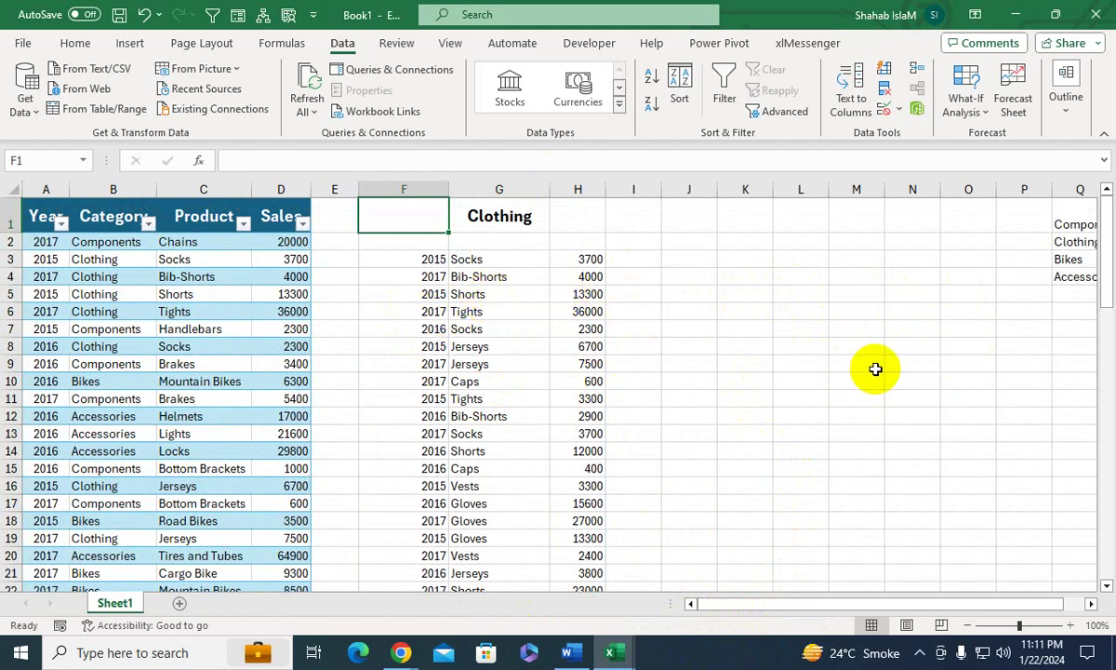
- Set the category in G1 to Bikes
left_click(523, 217)
left_click(561, 228)
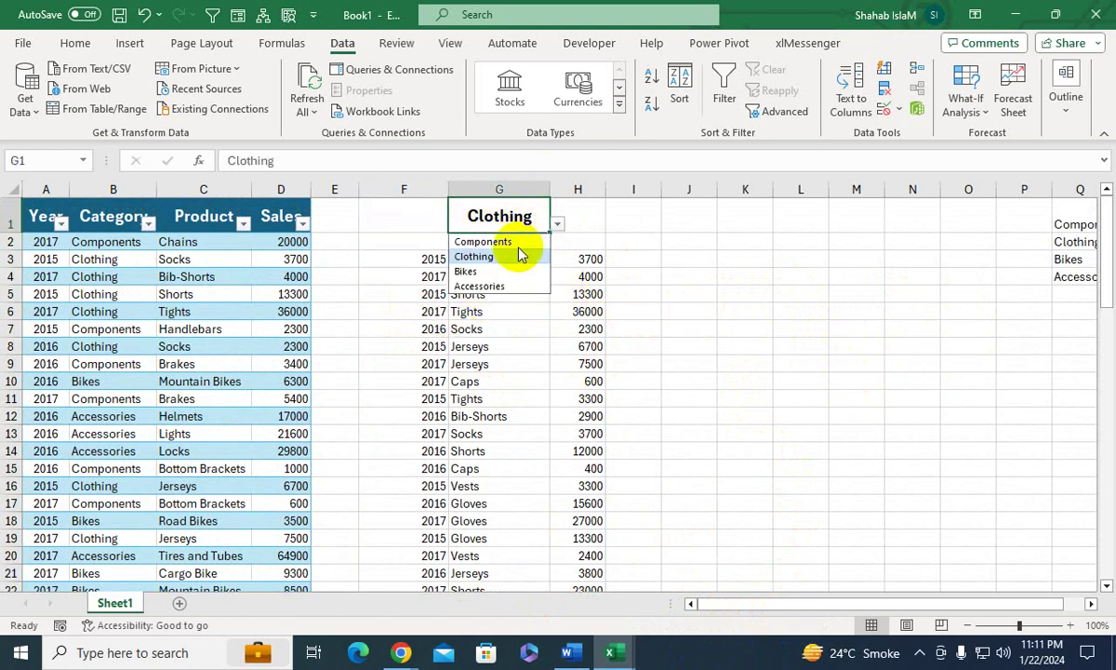
left_click(483, 268)
- Narrow columns E and F to bring the extracted data closer to the source table
left_click_drag(355, 190, 336, 190)
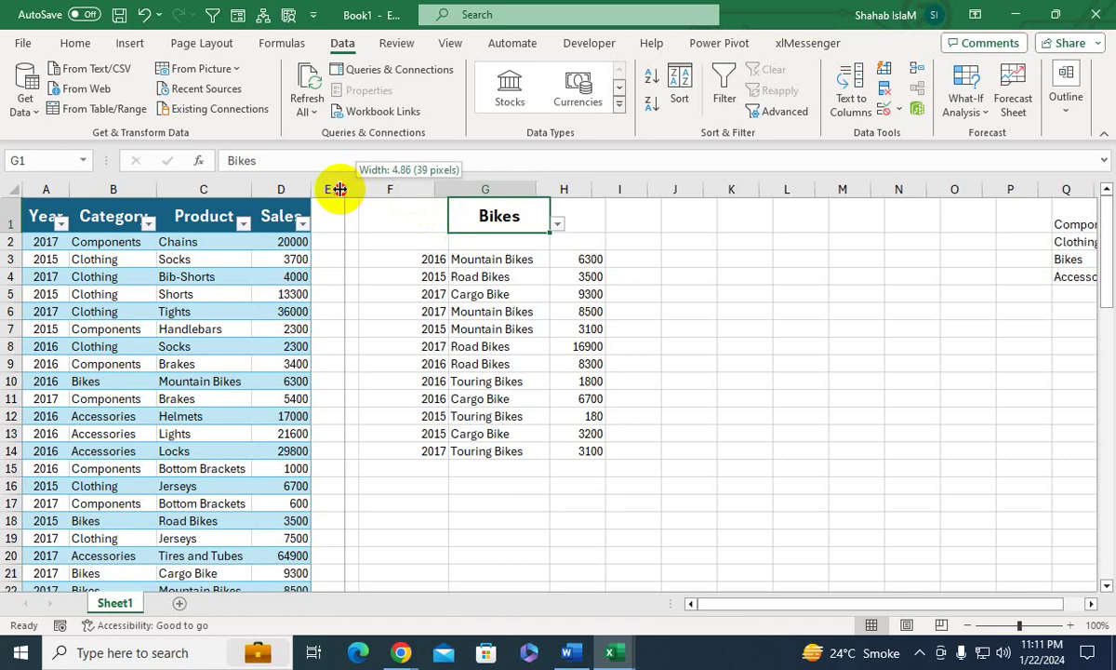
left_click_drag(428, 189, 392, 195)
left_click(423, 257)
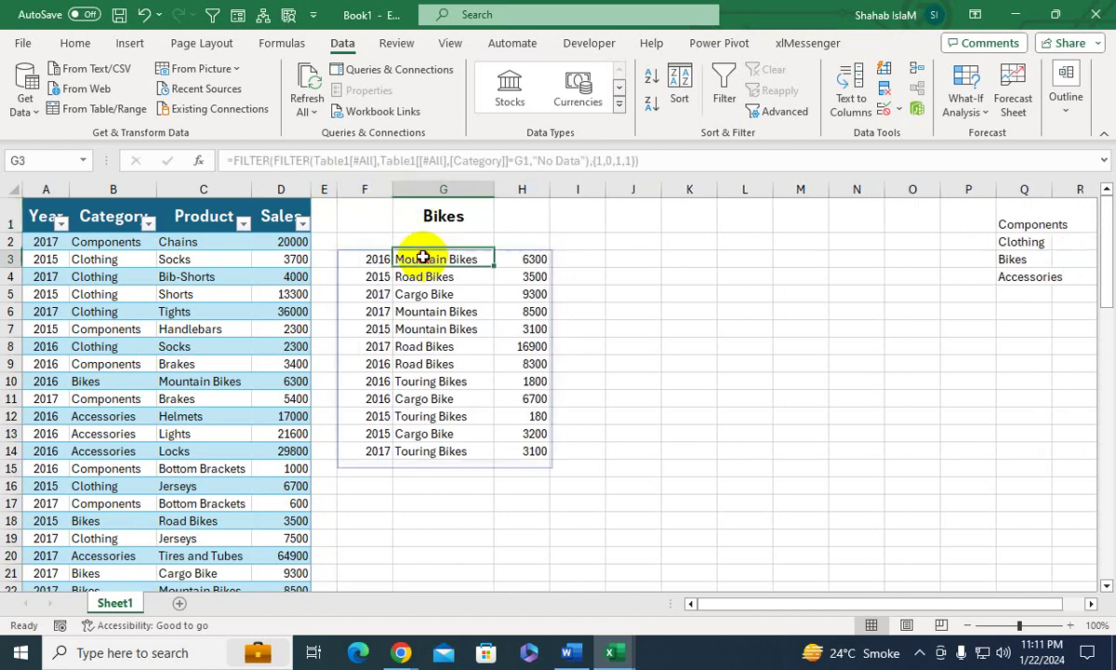
left_click(521, 504)
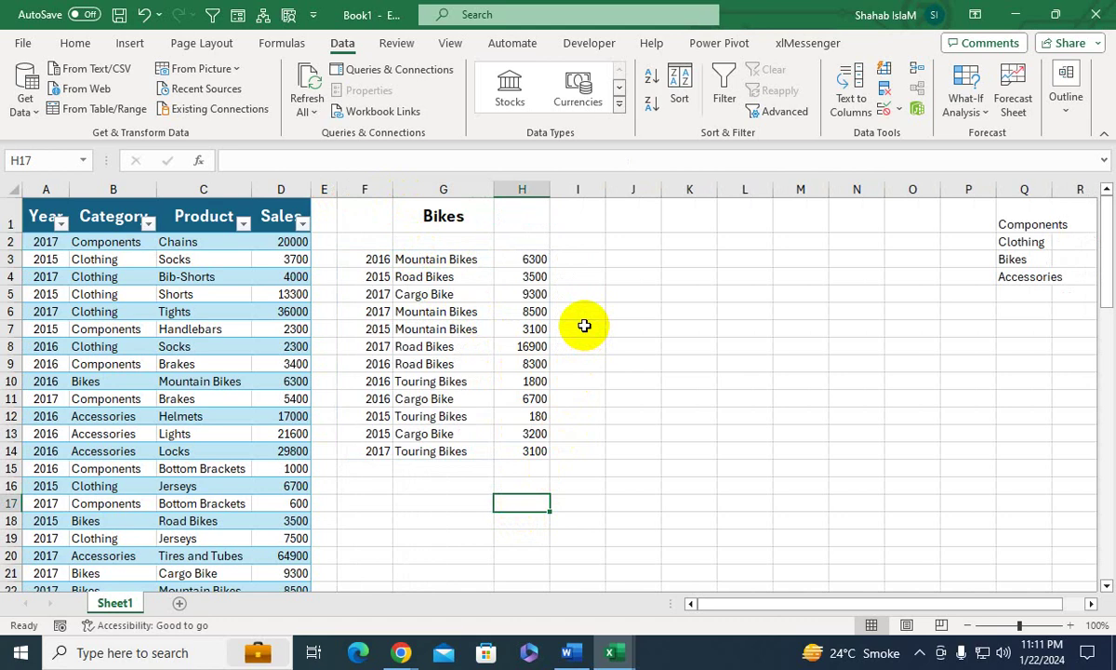
- Start an OFFSET formula in K1 with $F$3 as the reference and 0 for both rows and columns
left_click(704, 214)
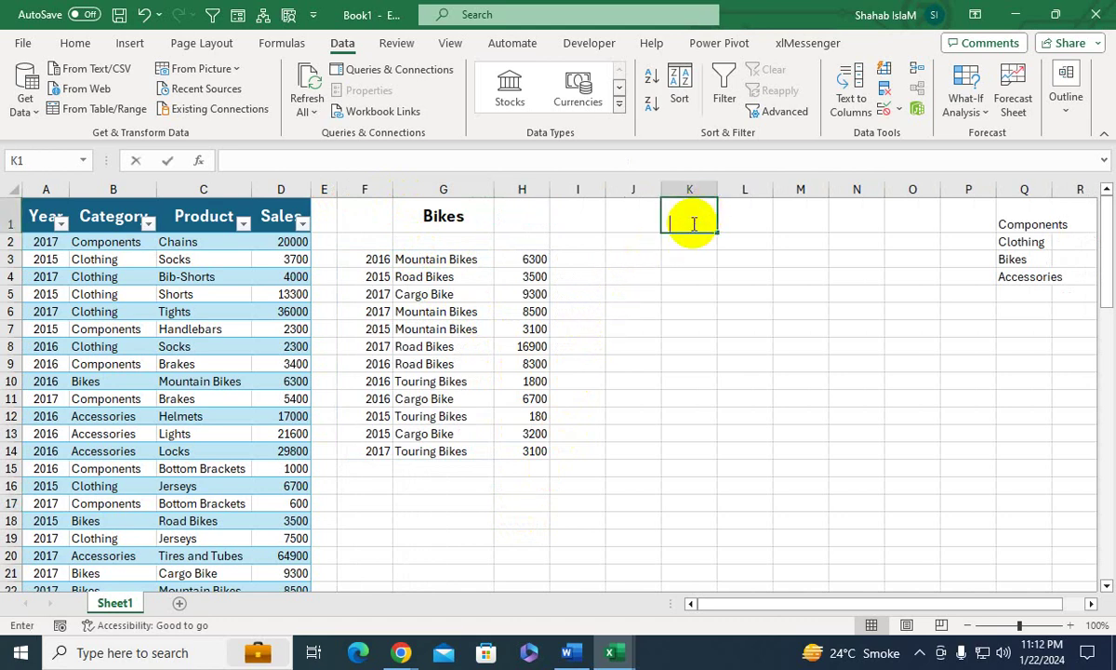
type("=of")
key("Tab")
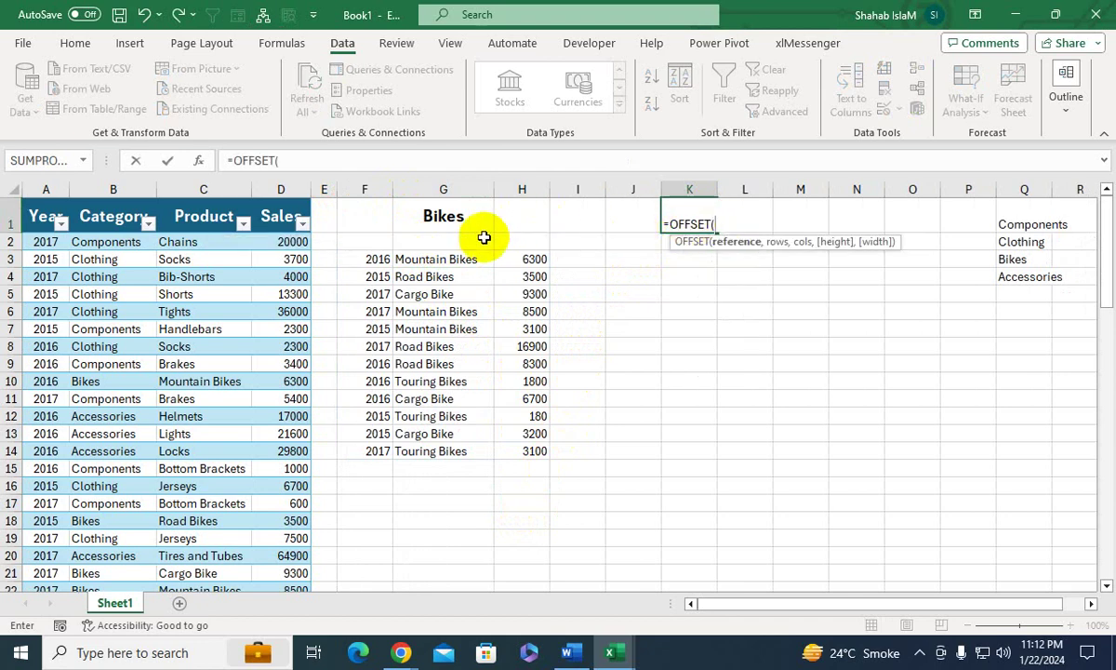
left_click(374, 259)
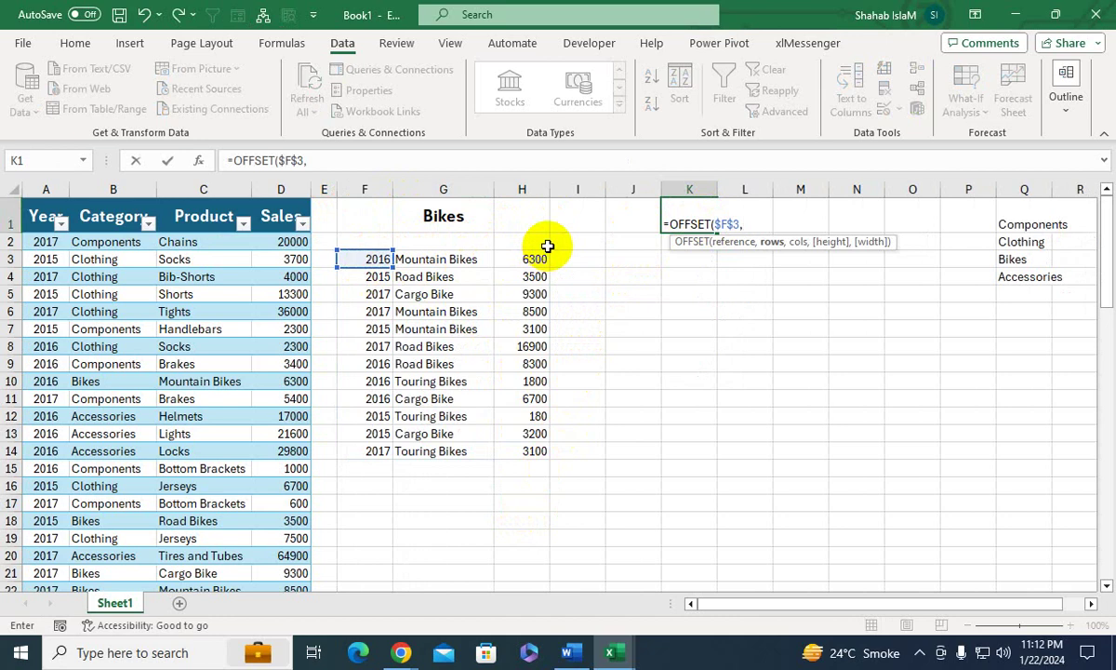
type(",0,0,")
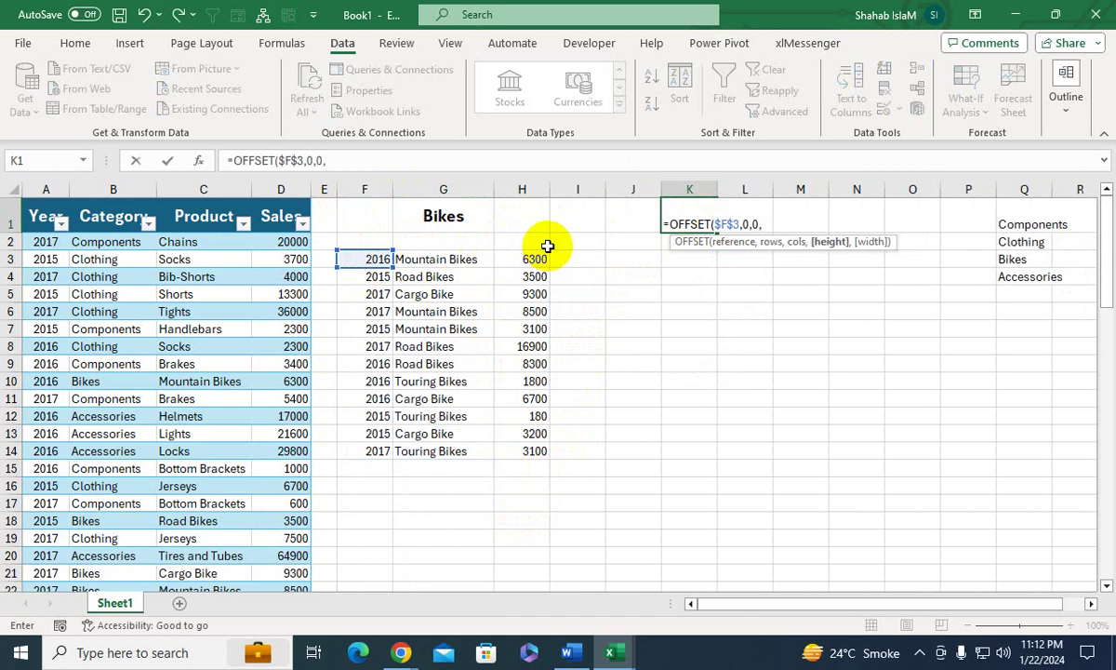
- Add COUNTA(F:F) as the height argument of K1's OFFSET formula
type("count")
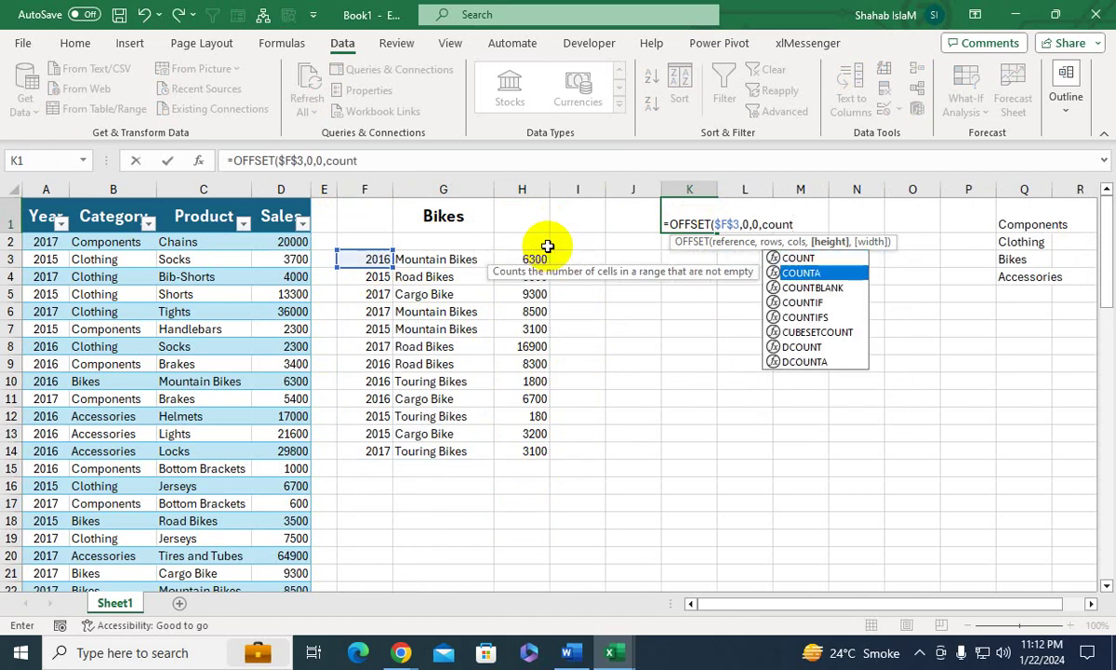
key("Tab")
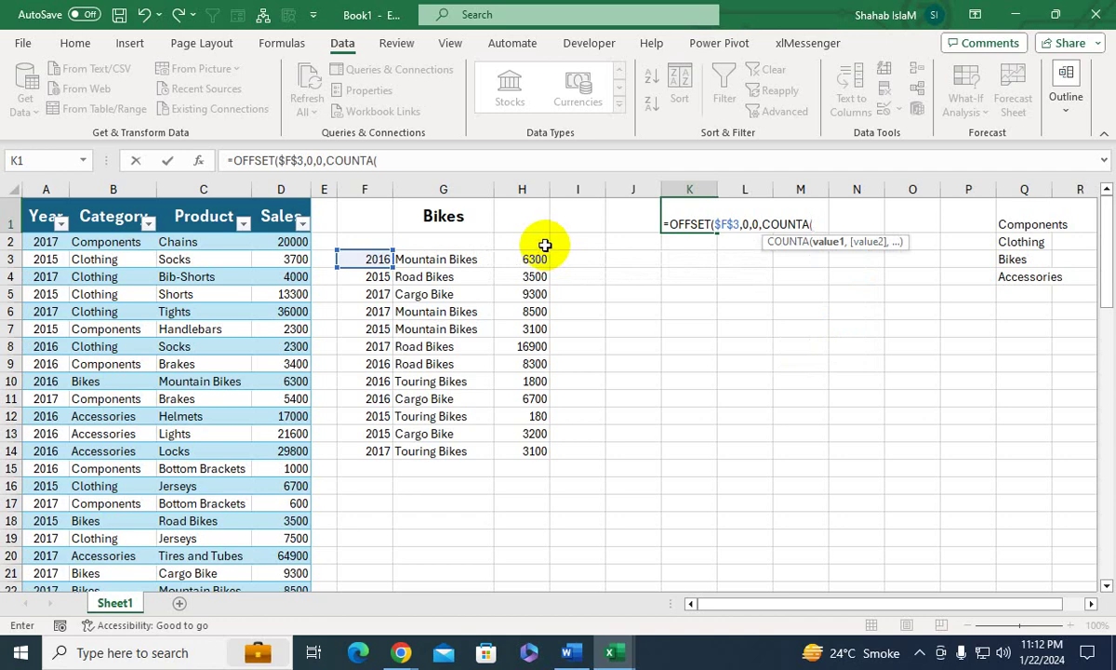
left_click(376, 190)
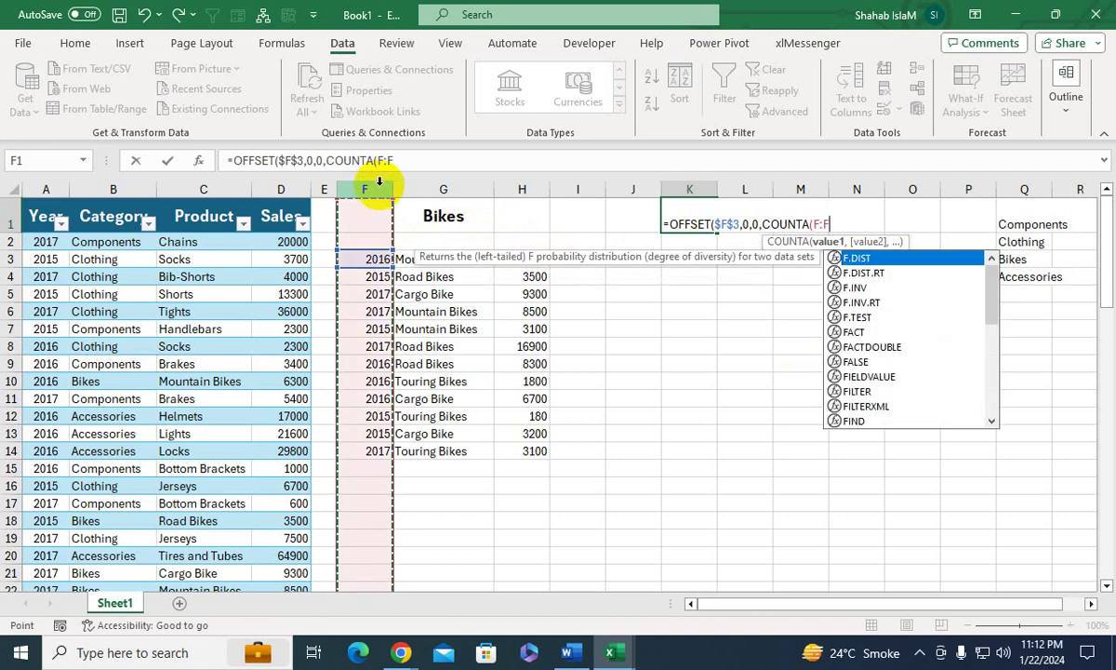
type(")")
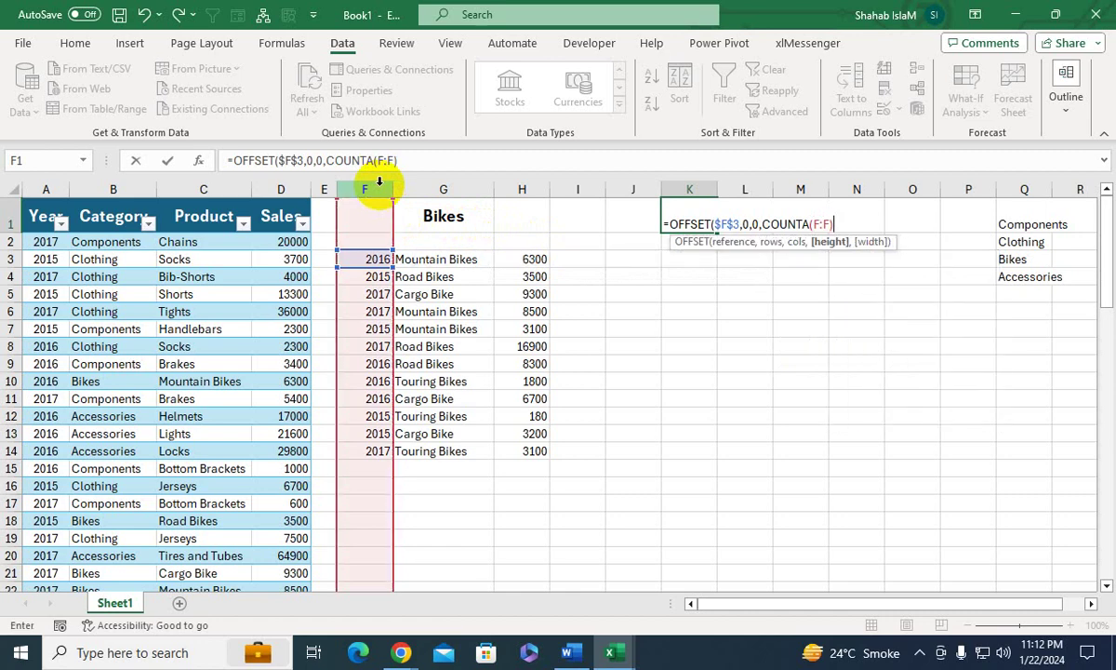
- Finish K1's OFFSET formula with a width of 1, and fill it into L1 with the reference changed to $G$3
type(",1)")
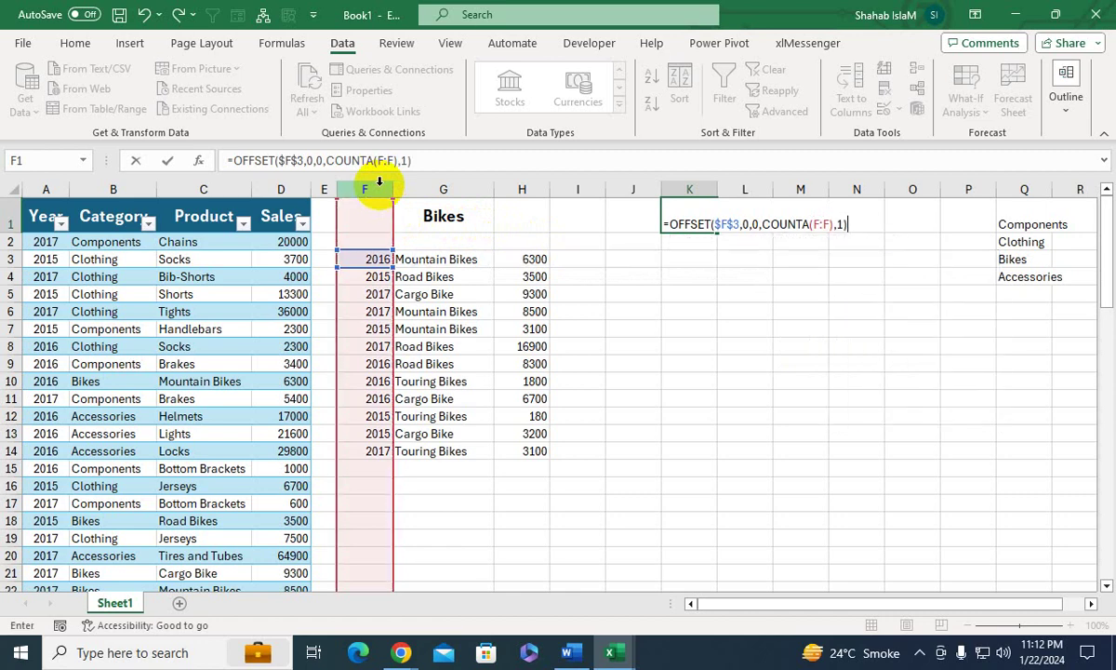
key("Return")
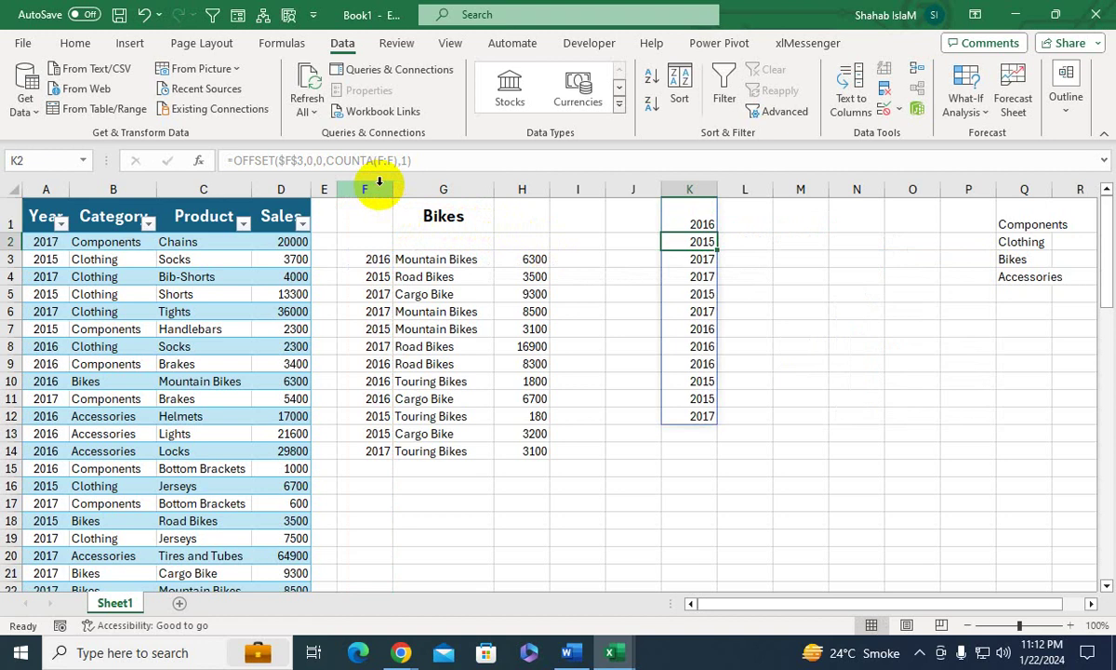
left_click(678, 222)
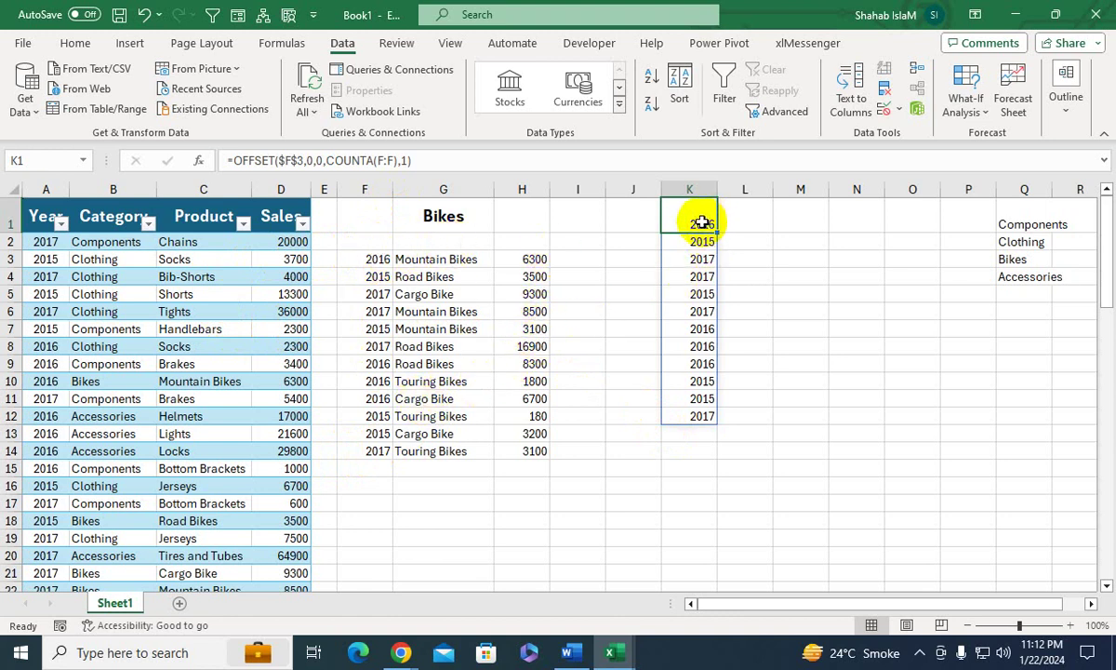
left_click_drag(717, 230, 761, 240)
double_click(753, 221)
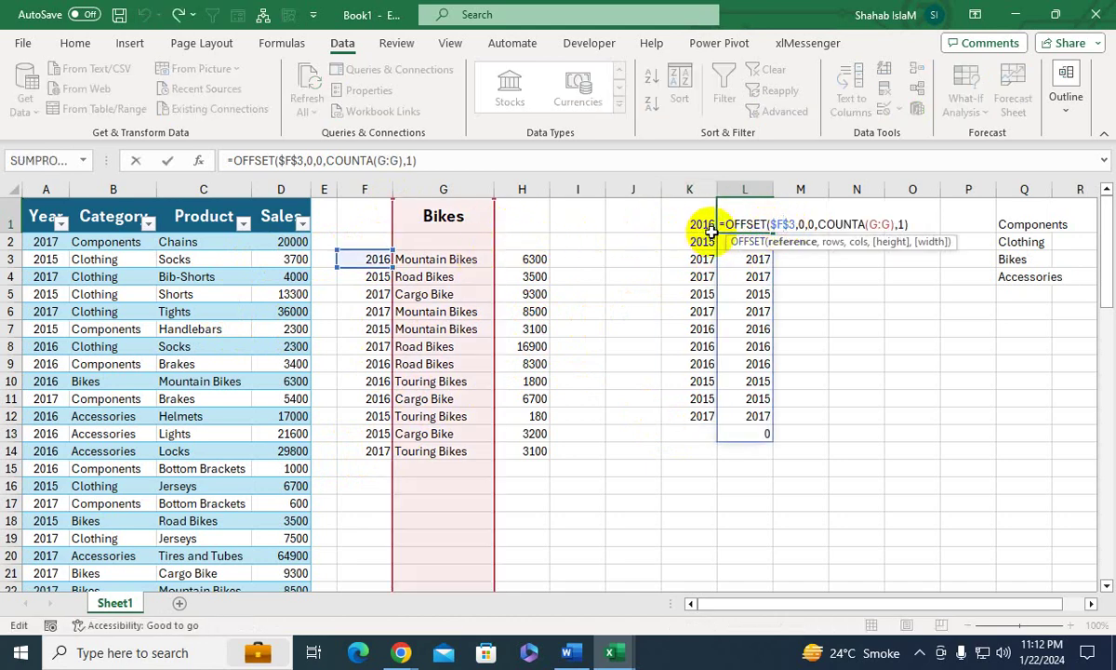
key("BackSpace")
type("G")
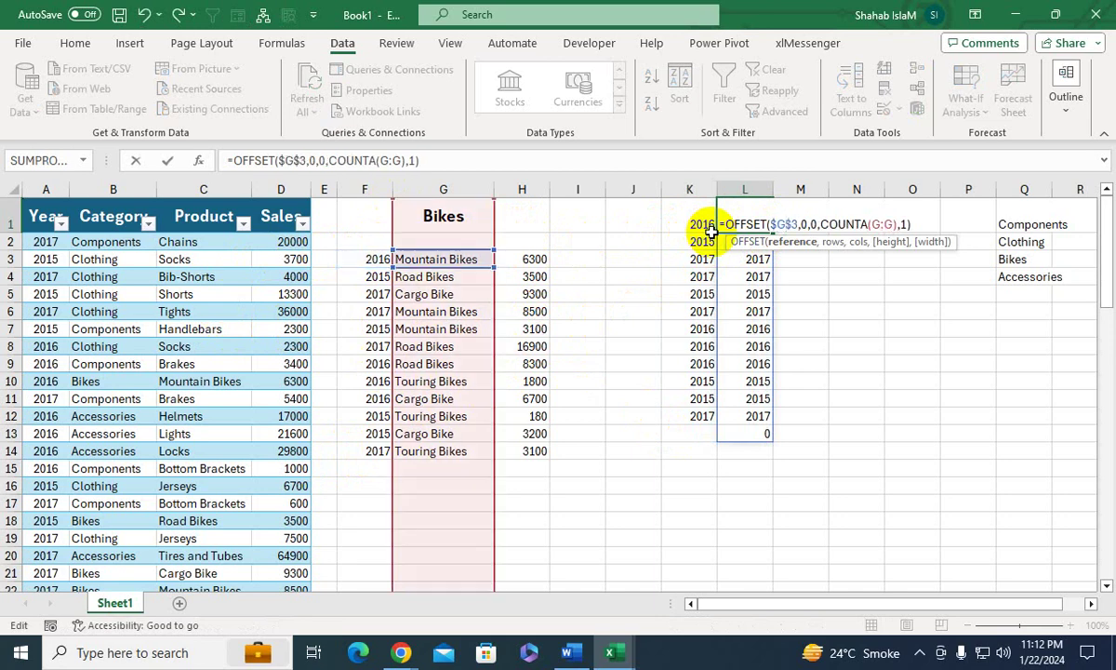
key("Return")
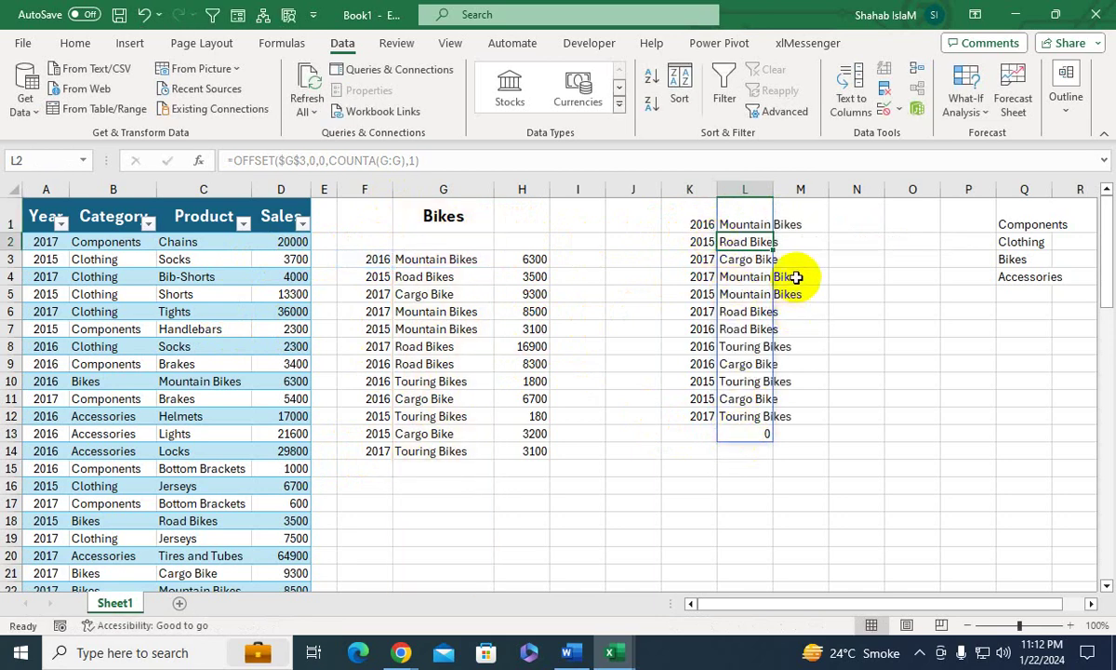
- Fill L1's OFFSET formula into M1 with the reference changed to $H$3, and autofit column L
left_click(770, 224)
left_click_drag(775, 233, 812, 224)
left_click(804, 216)
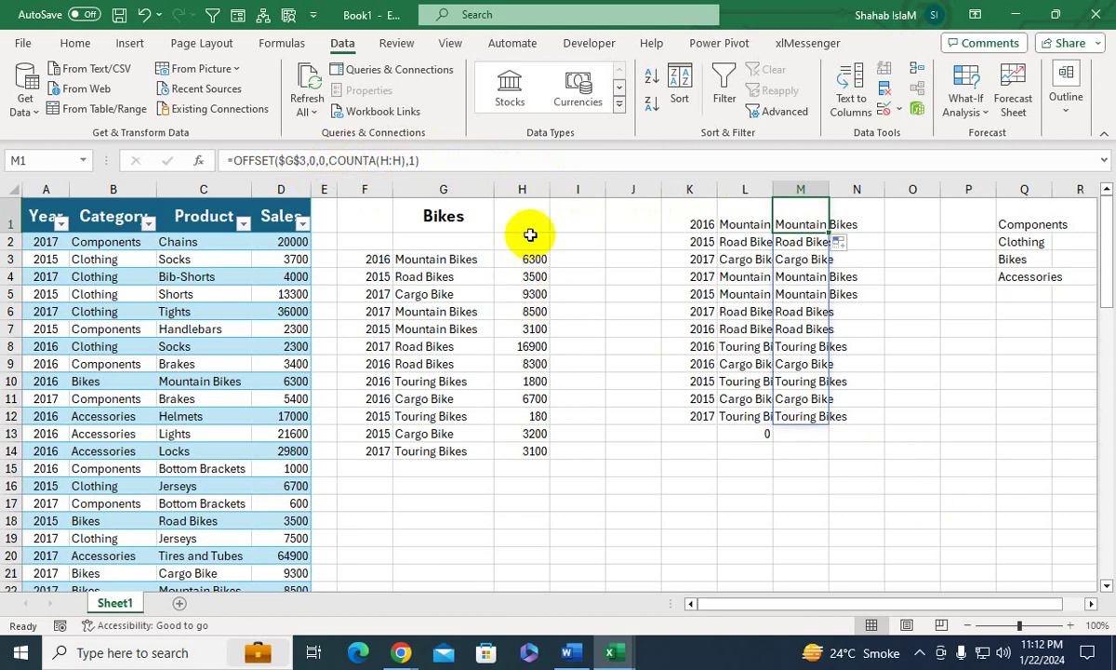
left_click(294, 160)
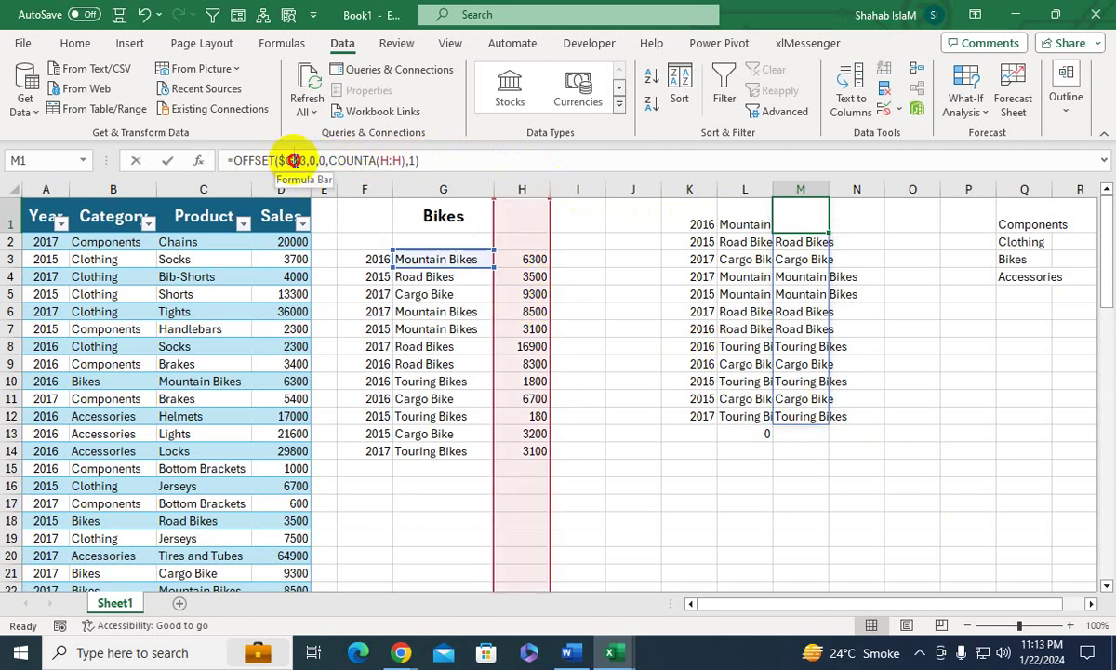
type("H")
key("Return")
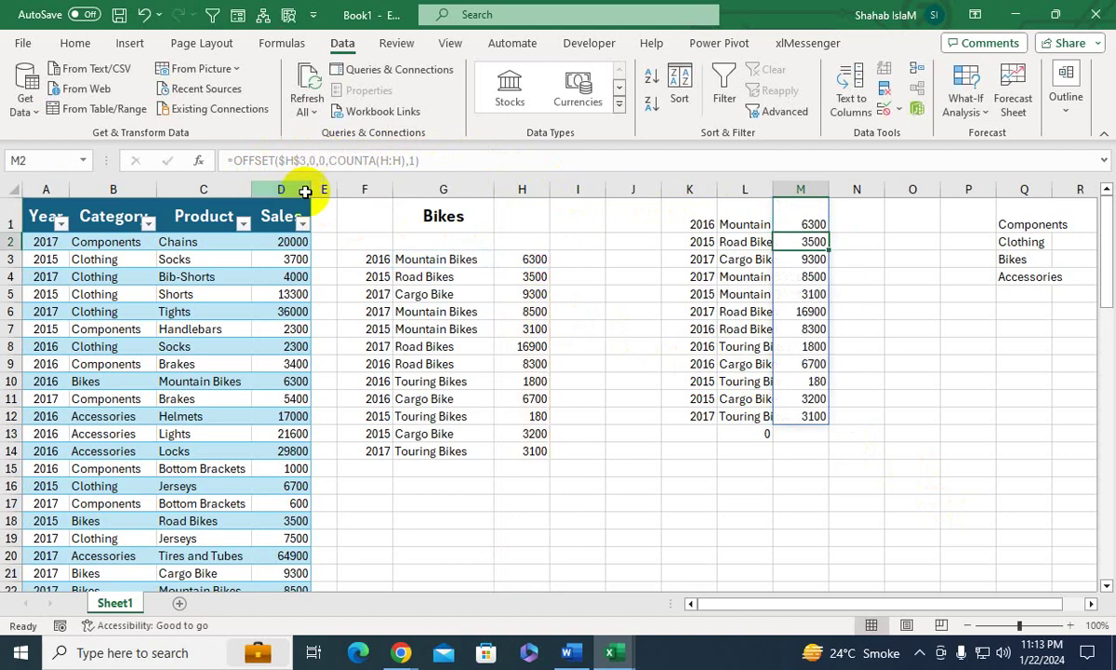
double_click(772, 190)
- Make the COUNTA range in K1's formula absolute as $F:$F
left_click(690, 221)
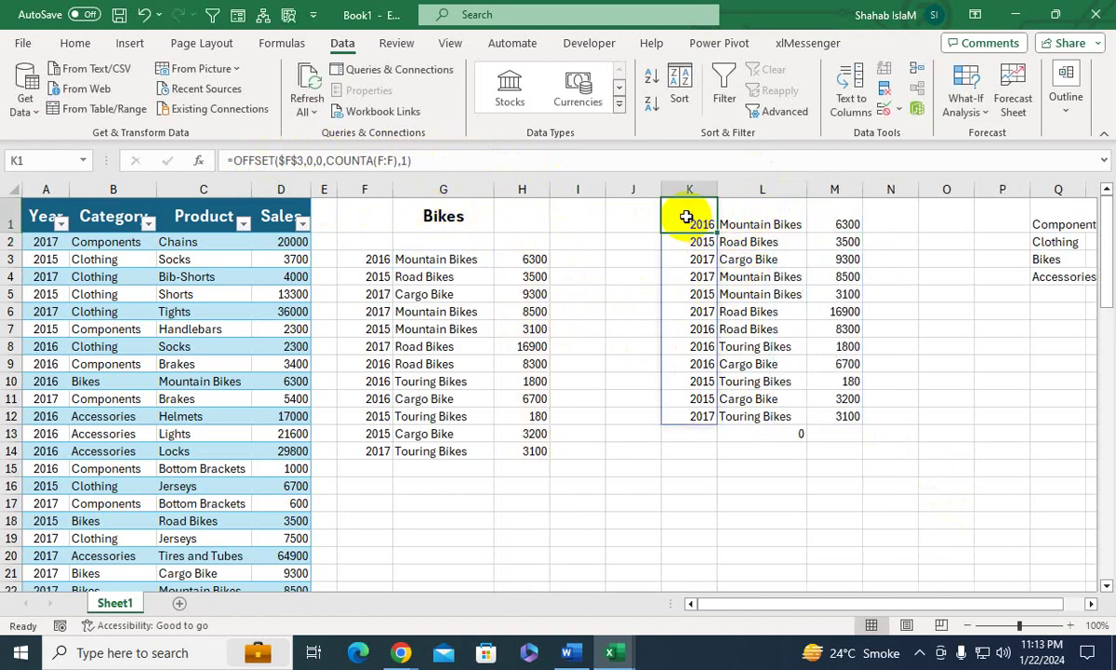
left_click(386, 160)
double_click(383, 160)
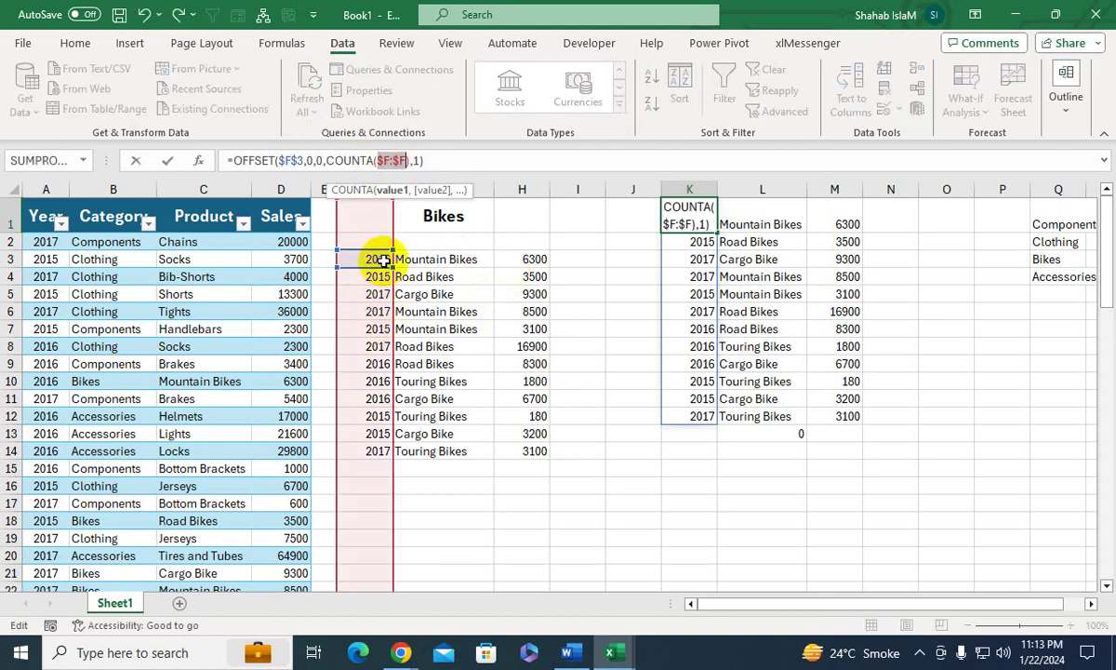
key("Return")
- Make the COUNTA range in L1's formula absolute as $G:$G
left_click(791, 216)
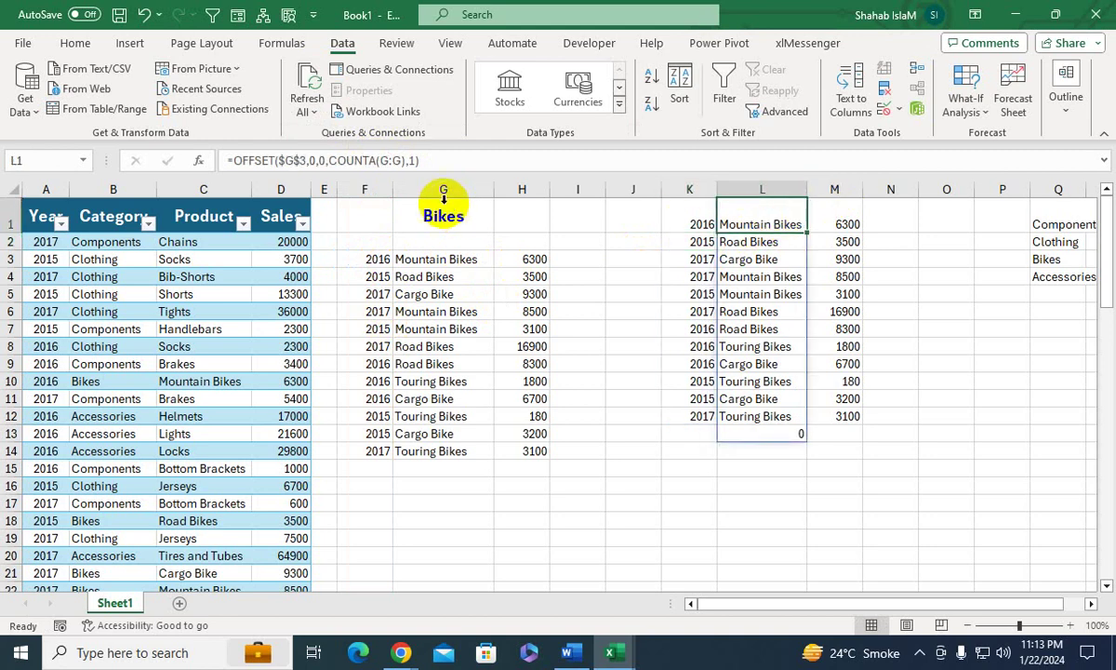
left_click(391, 160)
double_click(384, 160)
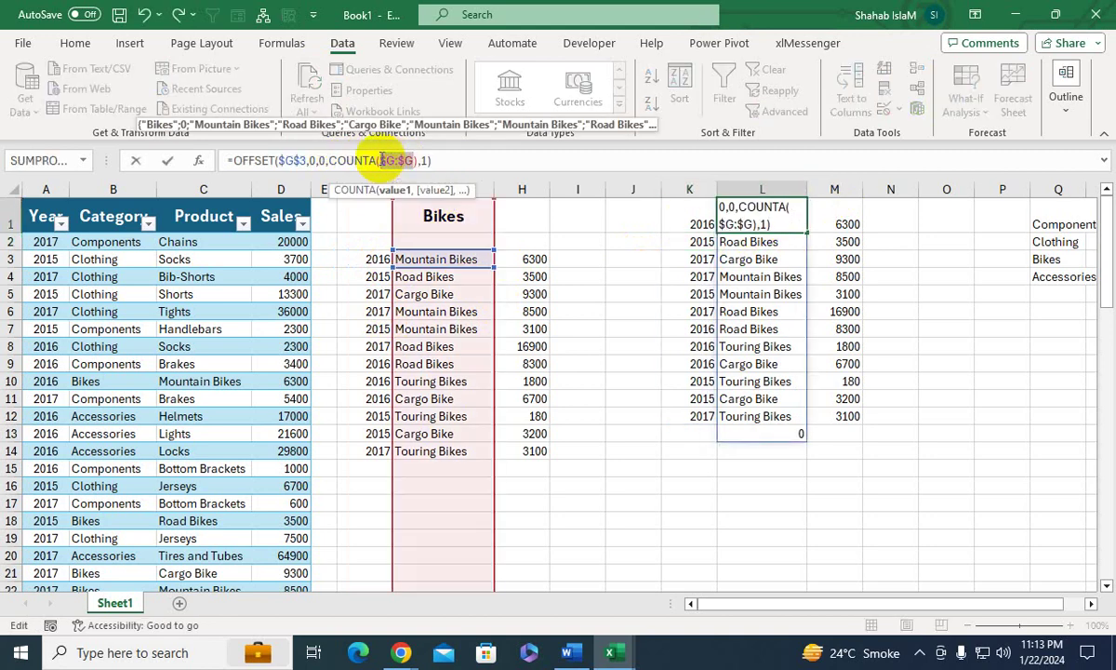
key("F4")
key("Return")
- Make the COUNTA range in M1's formula absolute as $H:$H
left_click(818, 217)
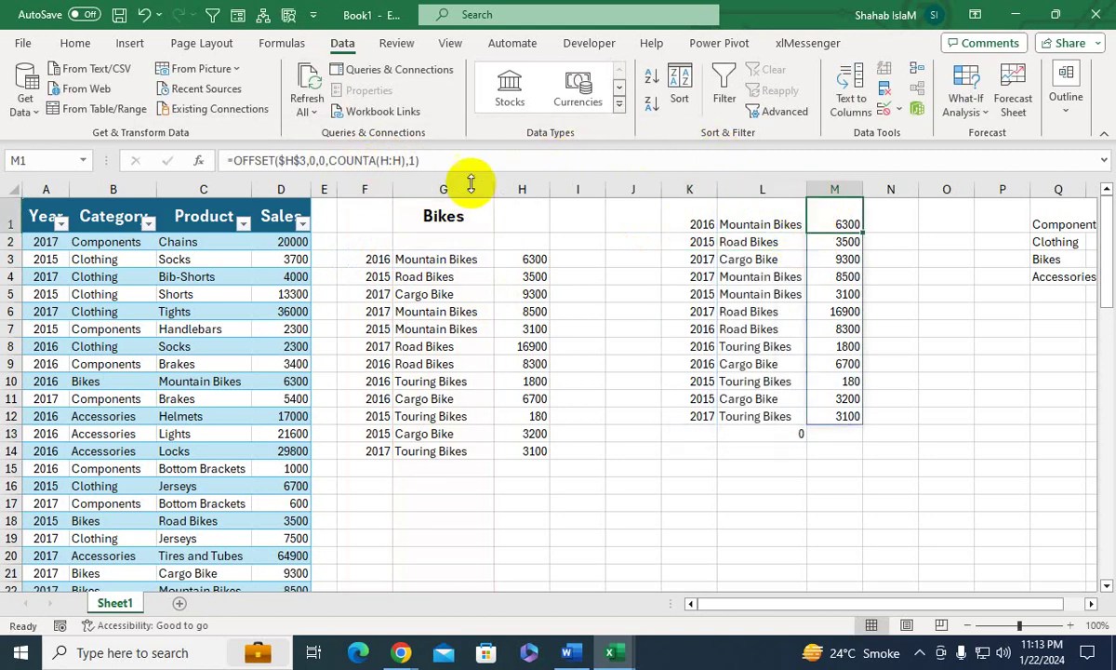
double_click(383, 160)
key("F4")
key("Return")
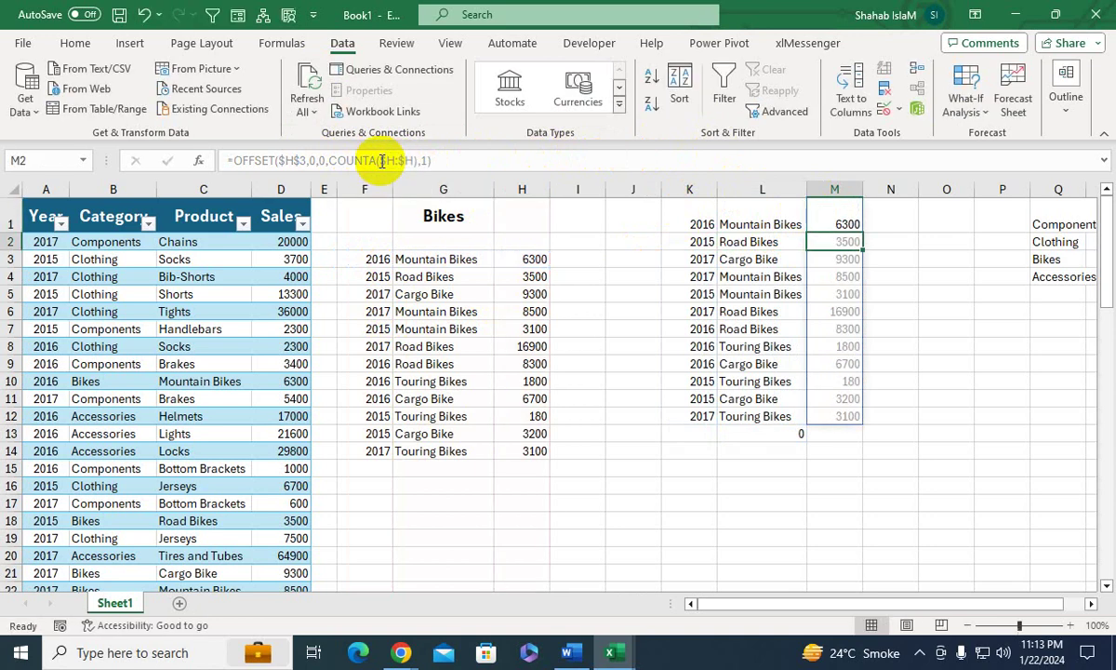
- Copy the full text of K1's OFFSET formula
left_click(711, 219)
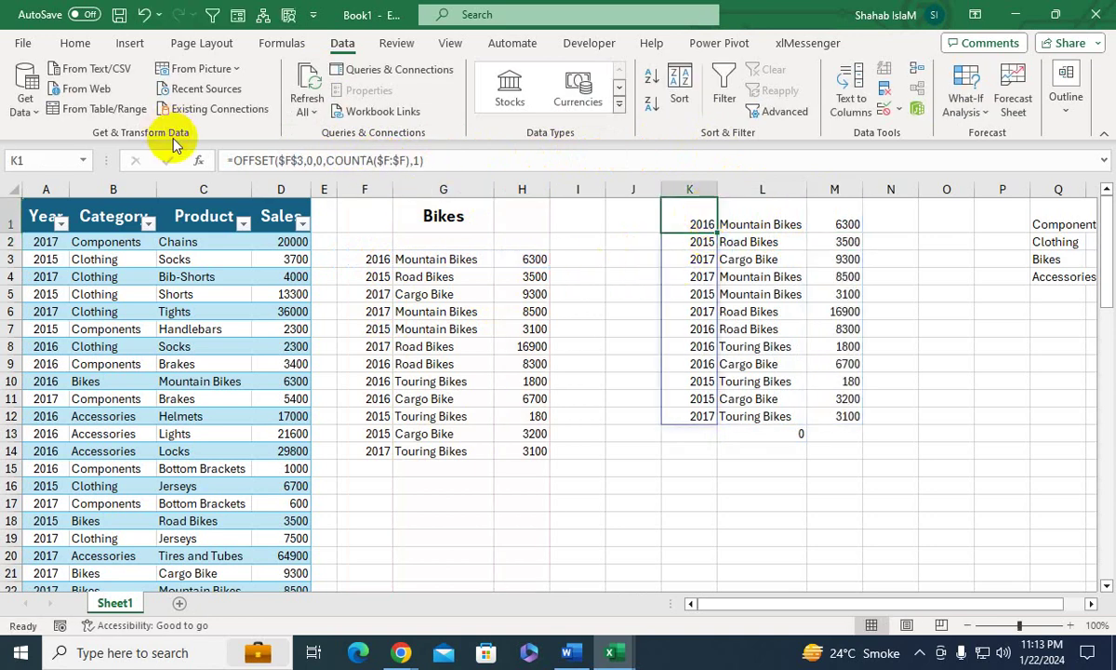
left_click(479, 160)
left_click_drag(478, 160, 159, 158)
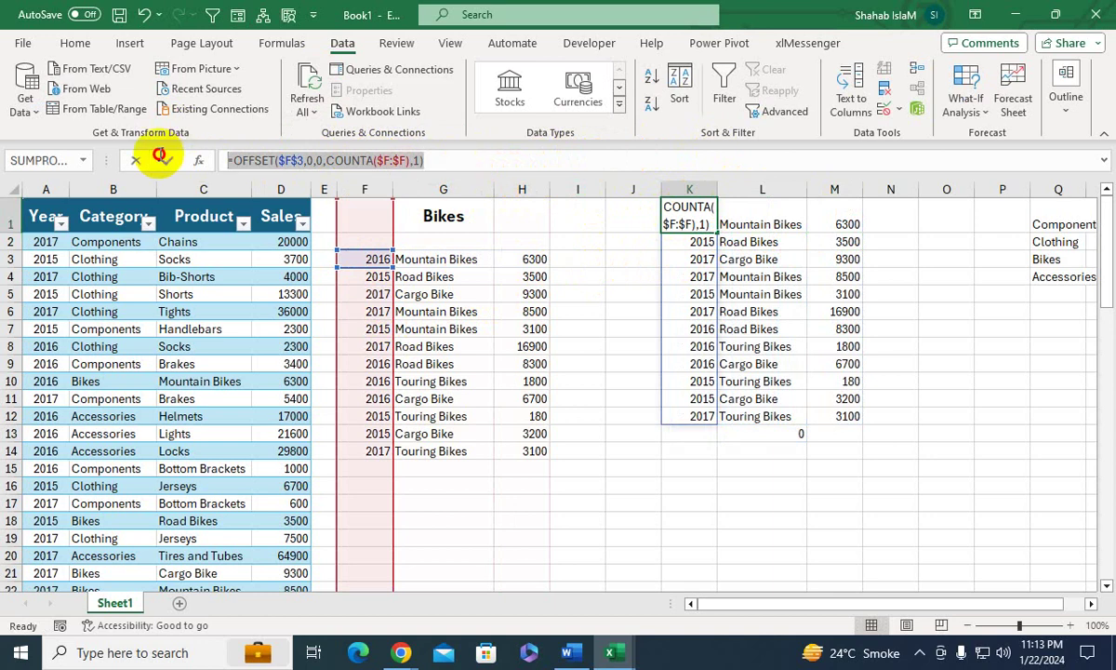
key("Return")
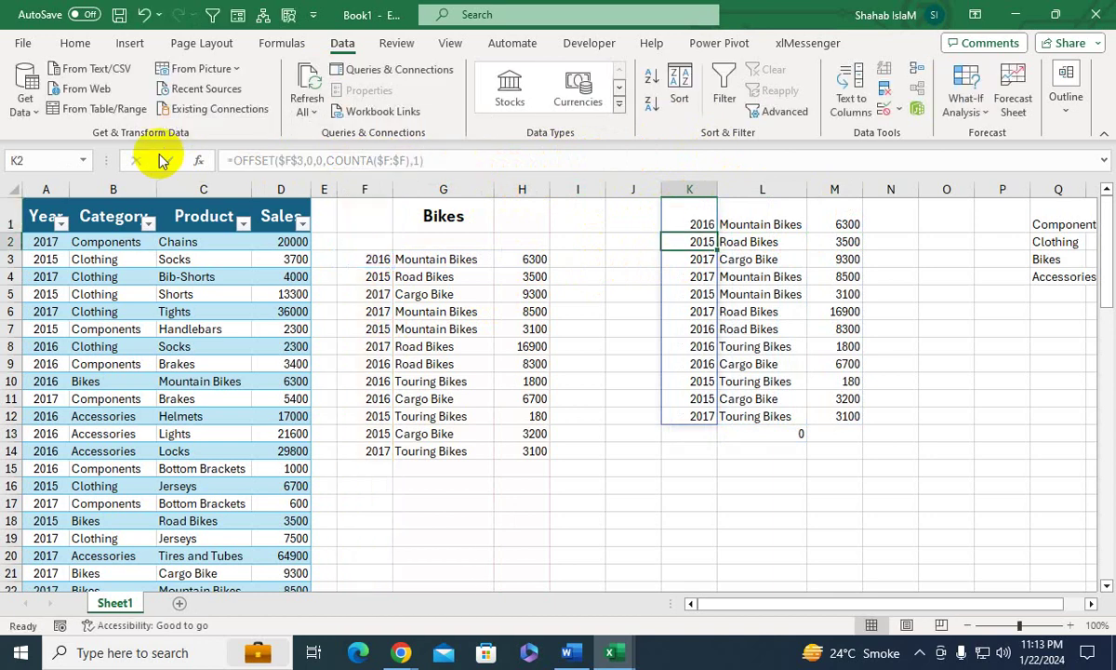
- Define a workbook-scoped name Year that refers to the copied formula =OFFSET($F$3,0,0,COUNTA($F:$F),1)
left_click(268, 56)
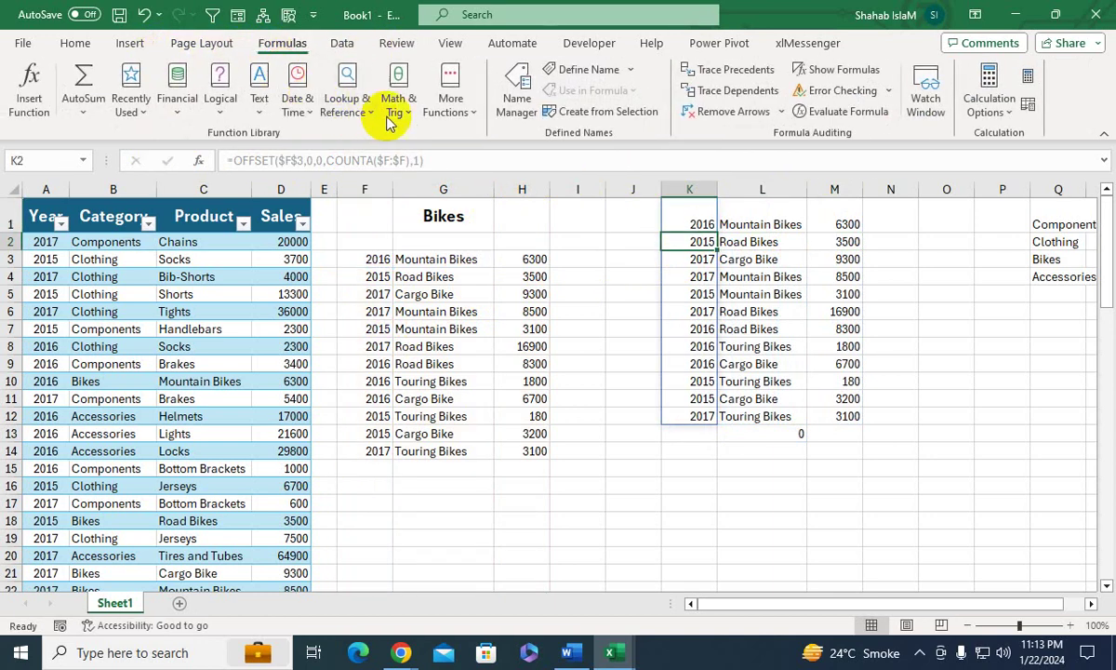
left_click(519, 98)
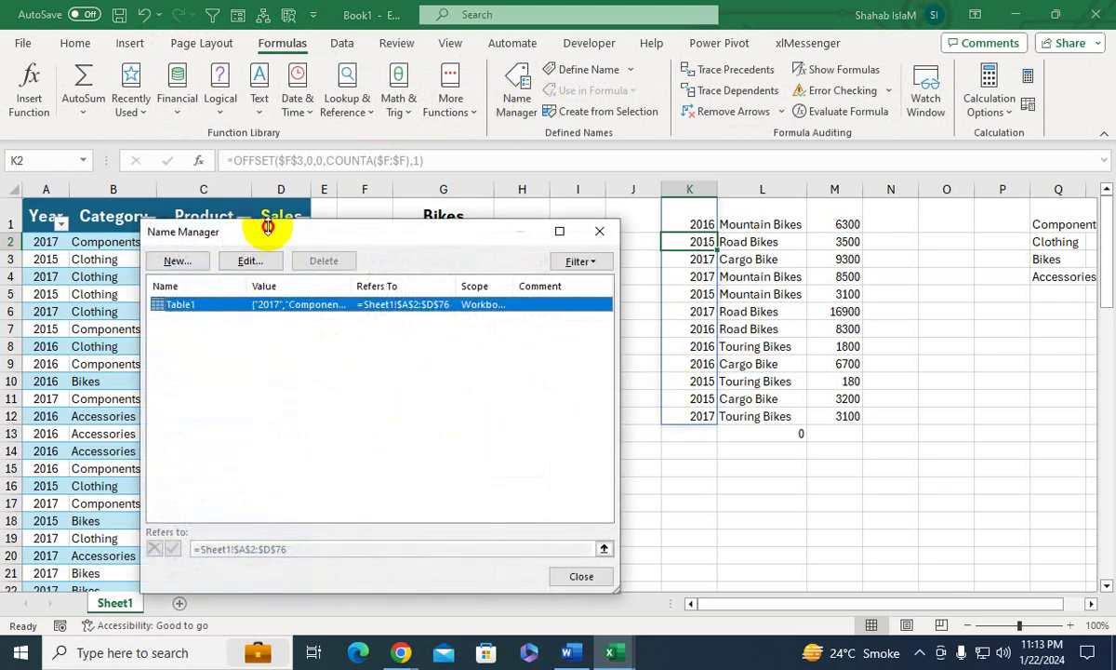
left_click_drag(266, 220, 642, 249)
left_click(479, 280)
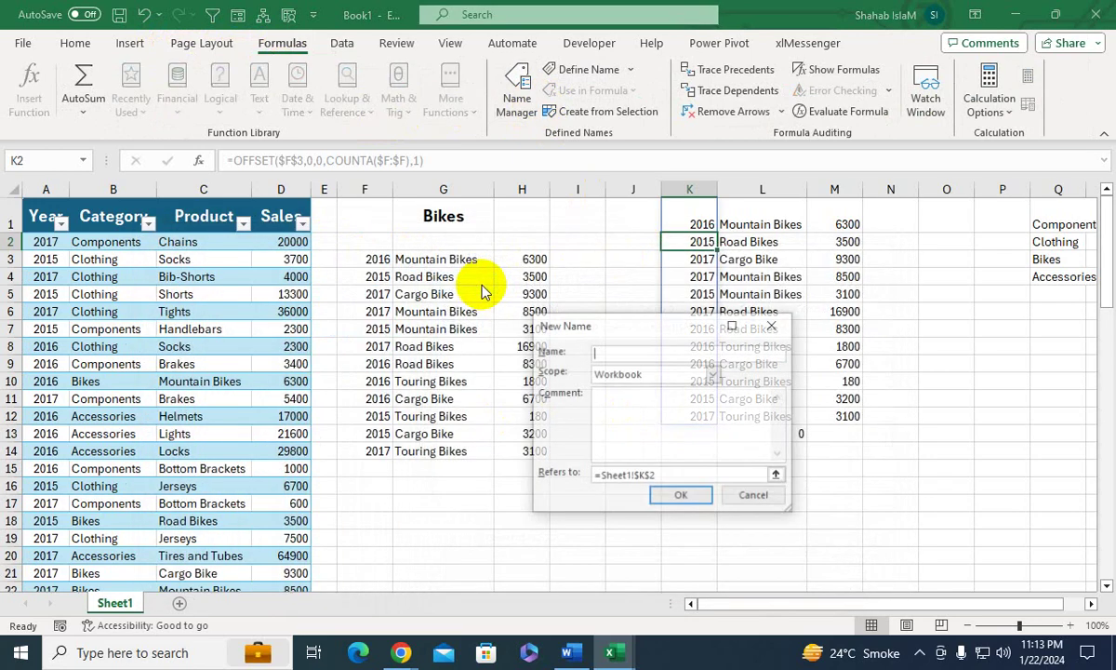
left_click(563, 472)
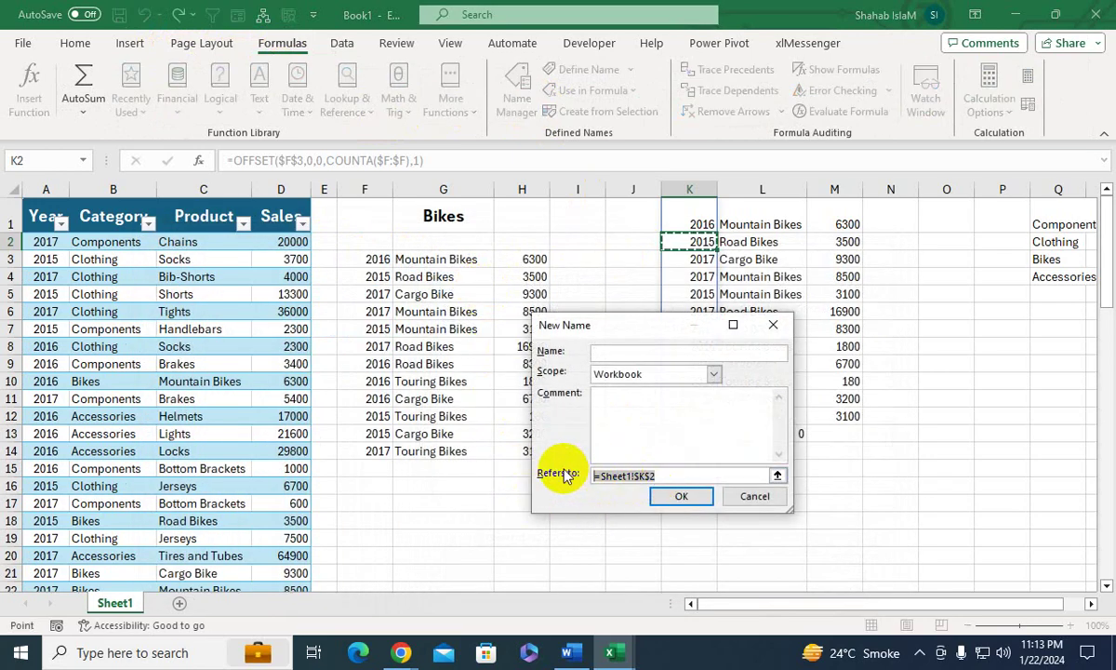
key("ctrl+v")
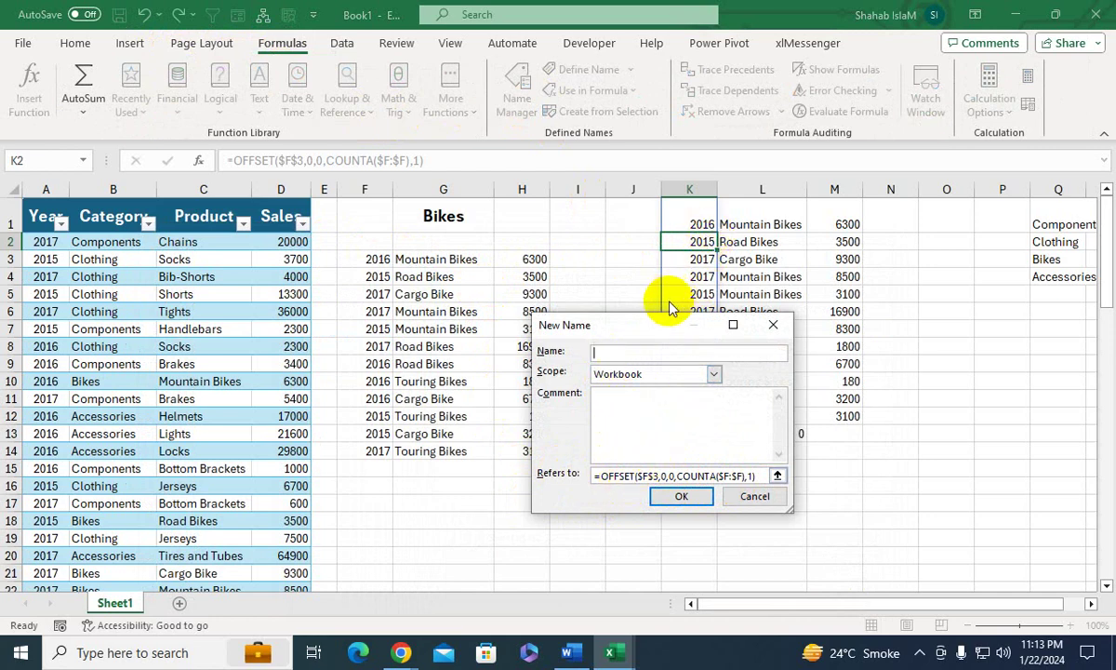
left_click(674, 505)
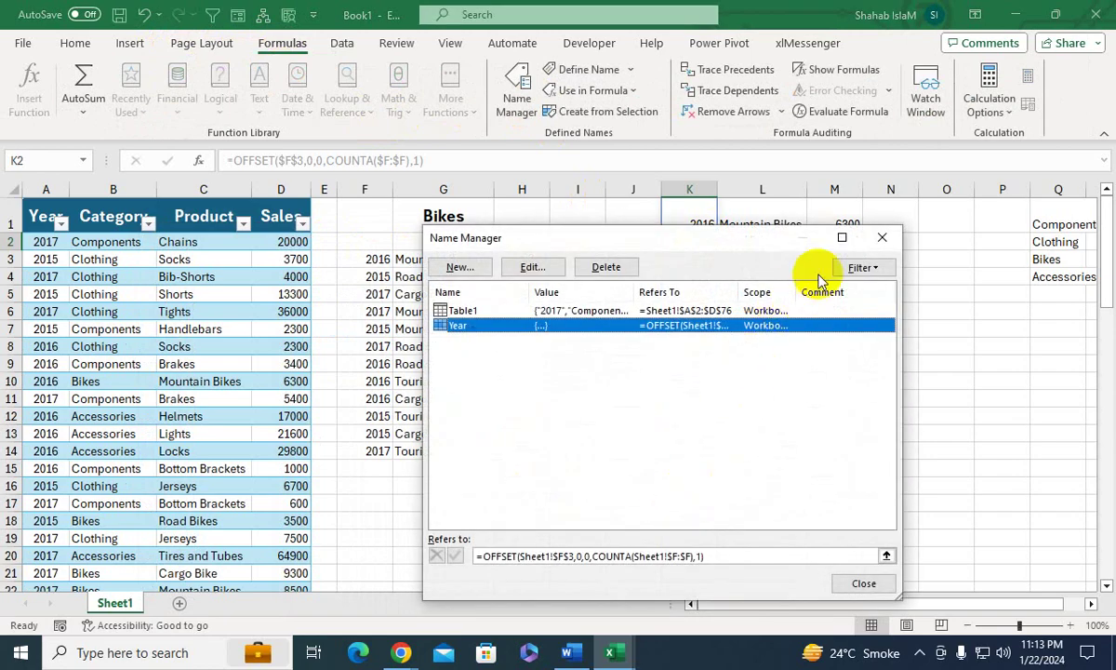
left_click(880, 236)
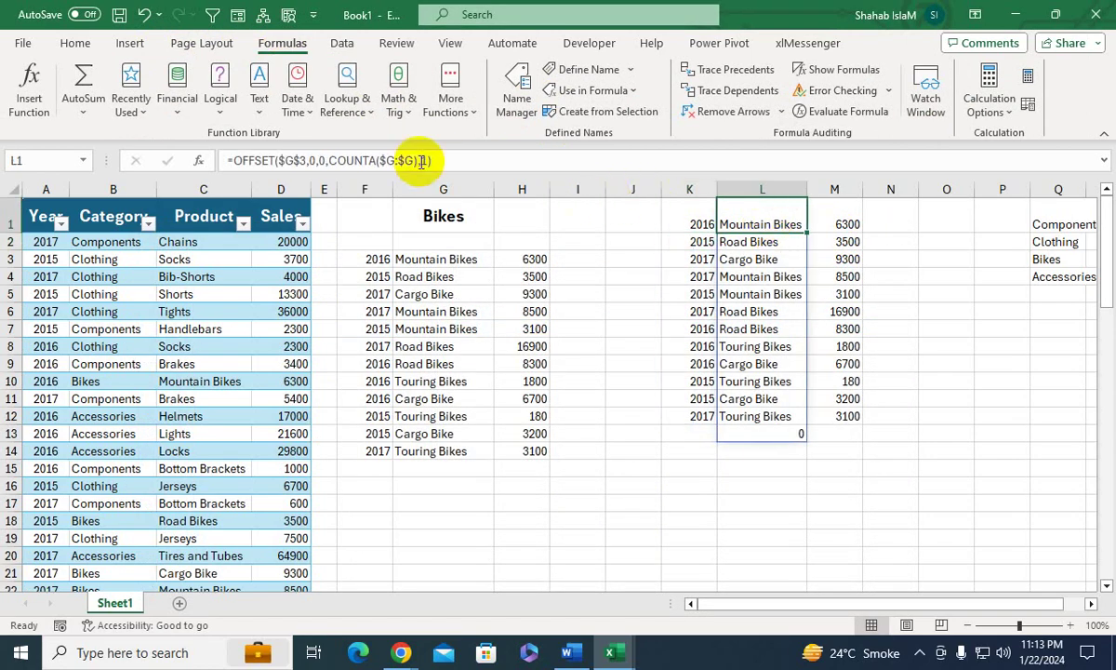
- Copy the full text of L1's OFFSET formula
left_click_drag(461, 161, 177, 126)
key("ctrl+c")
key("Escape")
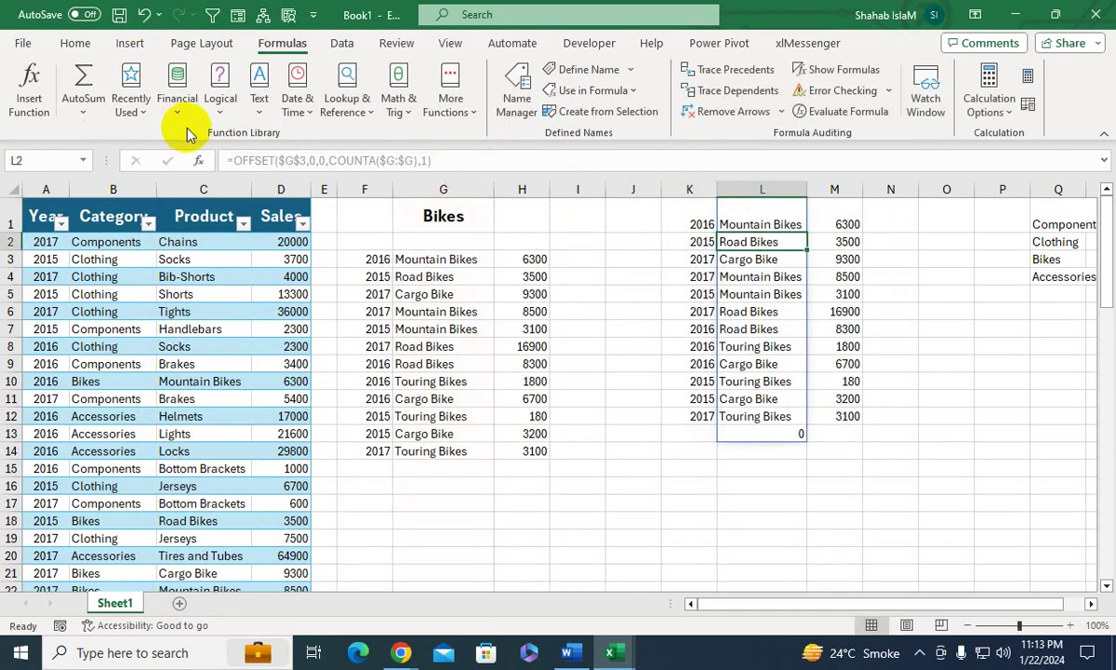
- Define a workbook-scoped name Detail that refers to the copied formula =OFFSET($G$3,0,0,COUNTA($G:$G),1)
left_click(516, 93)
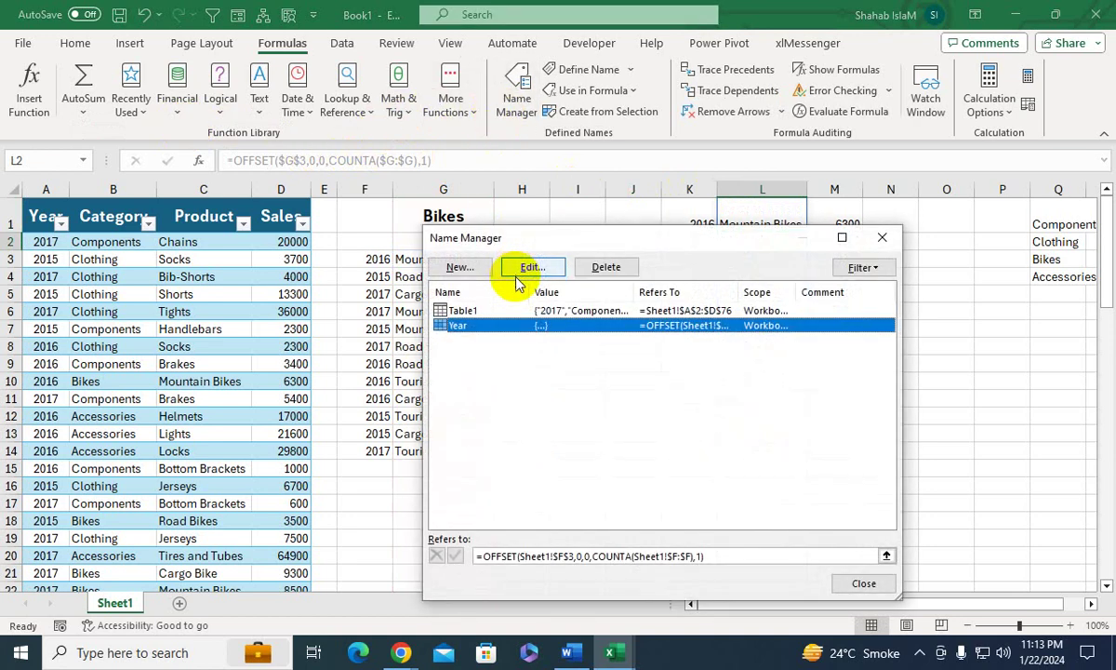
left_click(451, 266)
key("ctrl+v")
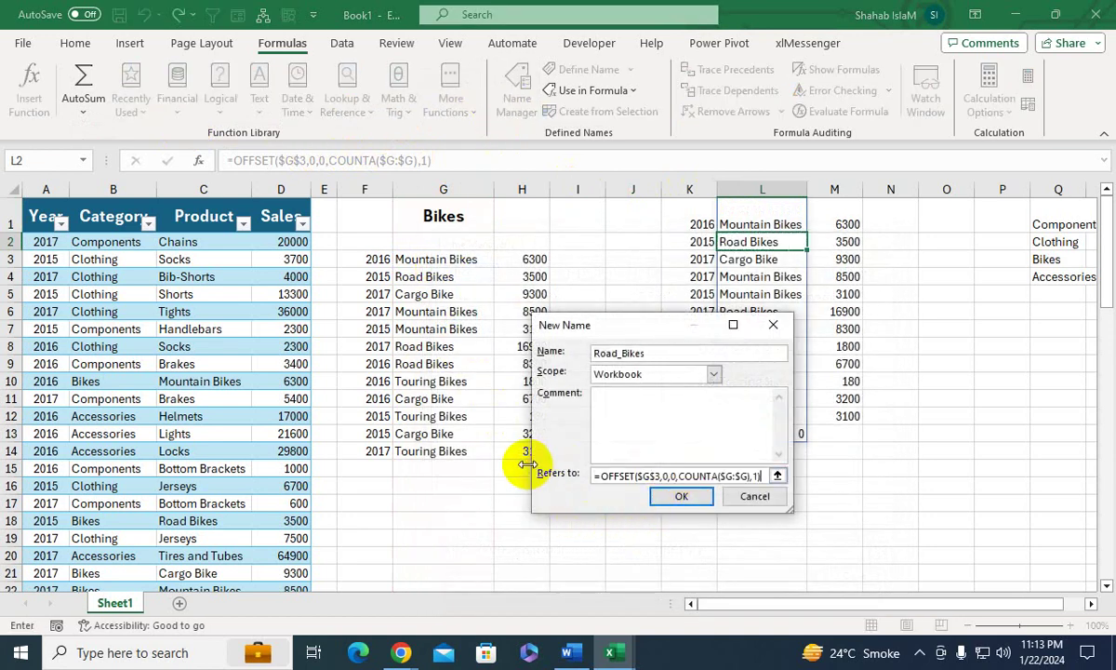
left_click(593, 352)
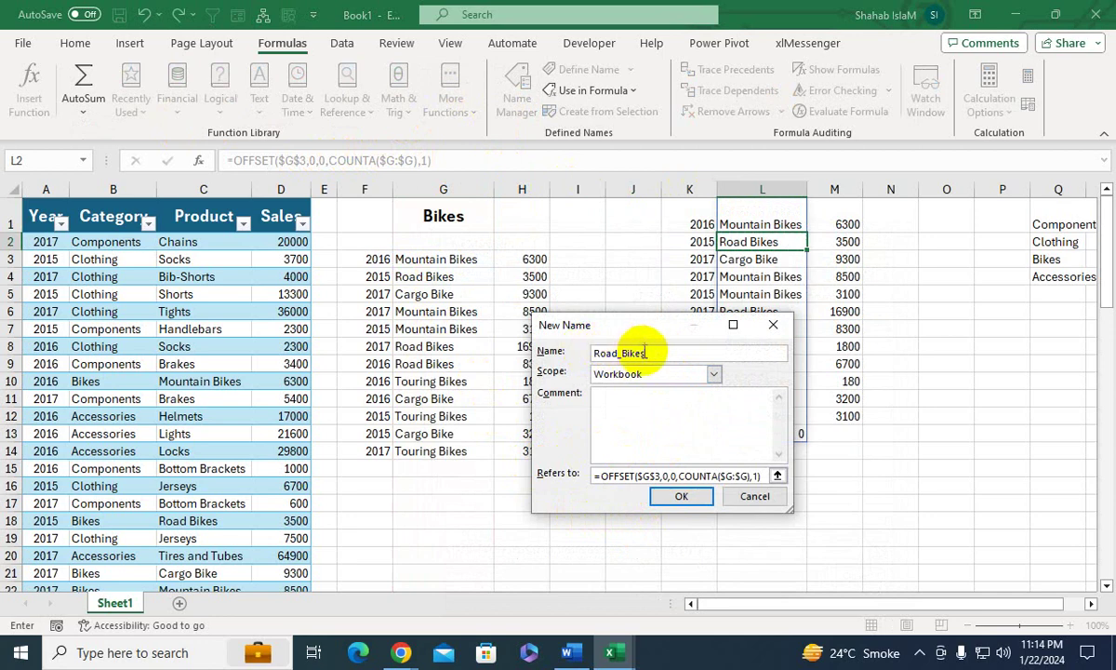
left_click_drag(641, 354, 586, 357)
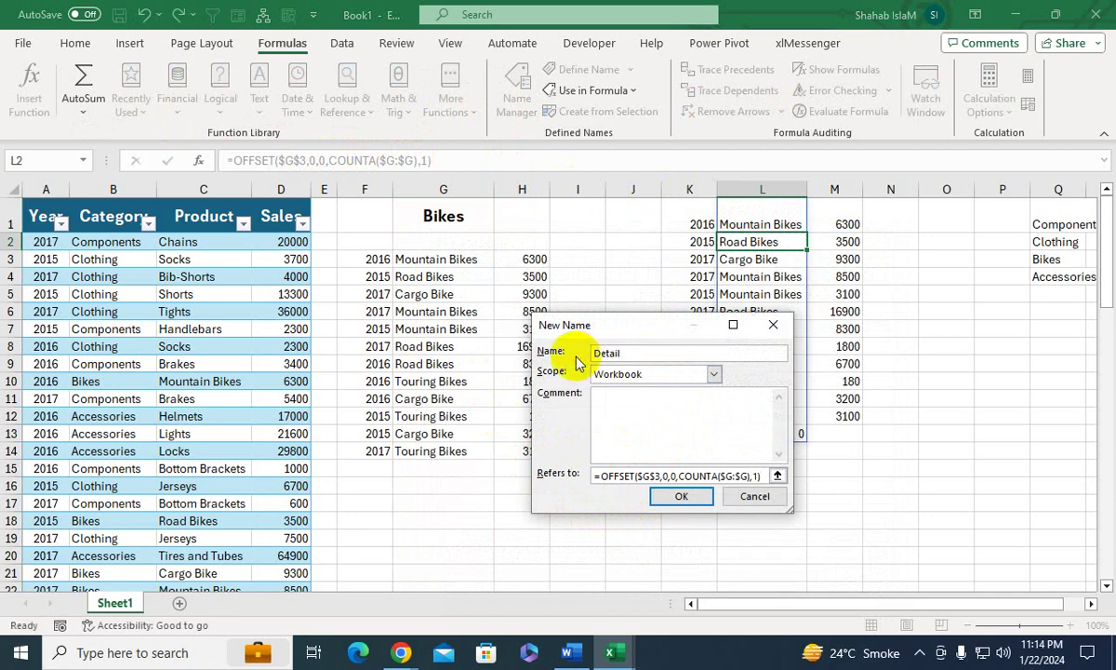
type("Detail")
left_click(702, 496)
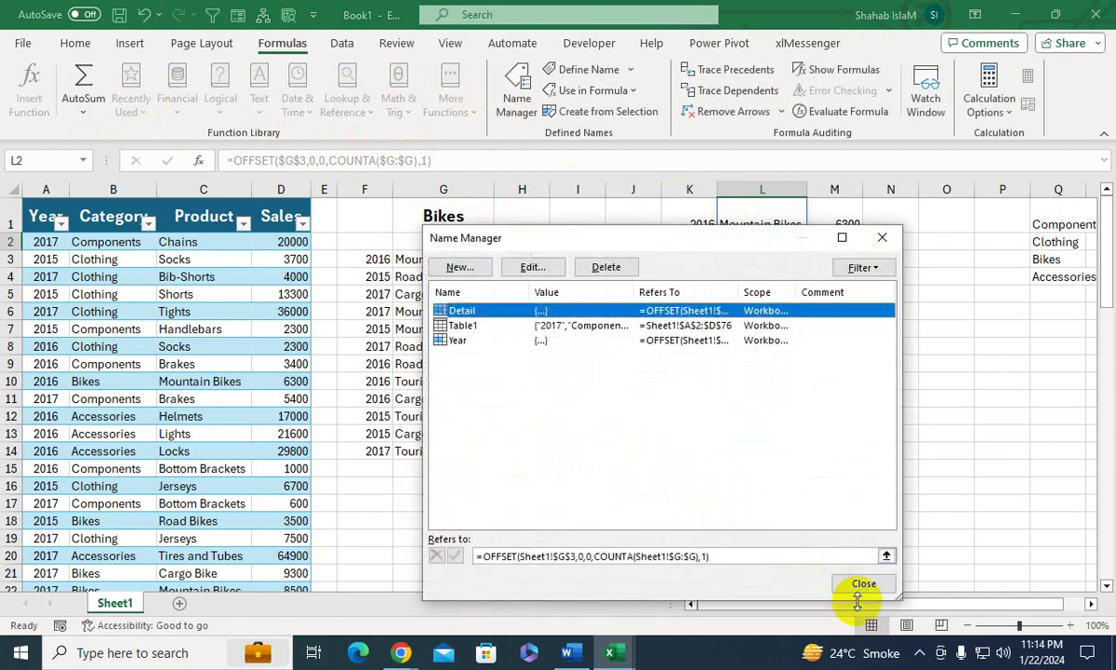
left_click(860, 600)
- Copy the full text of M1's OFFSET formula
left_click(834, 224)
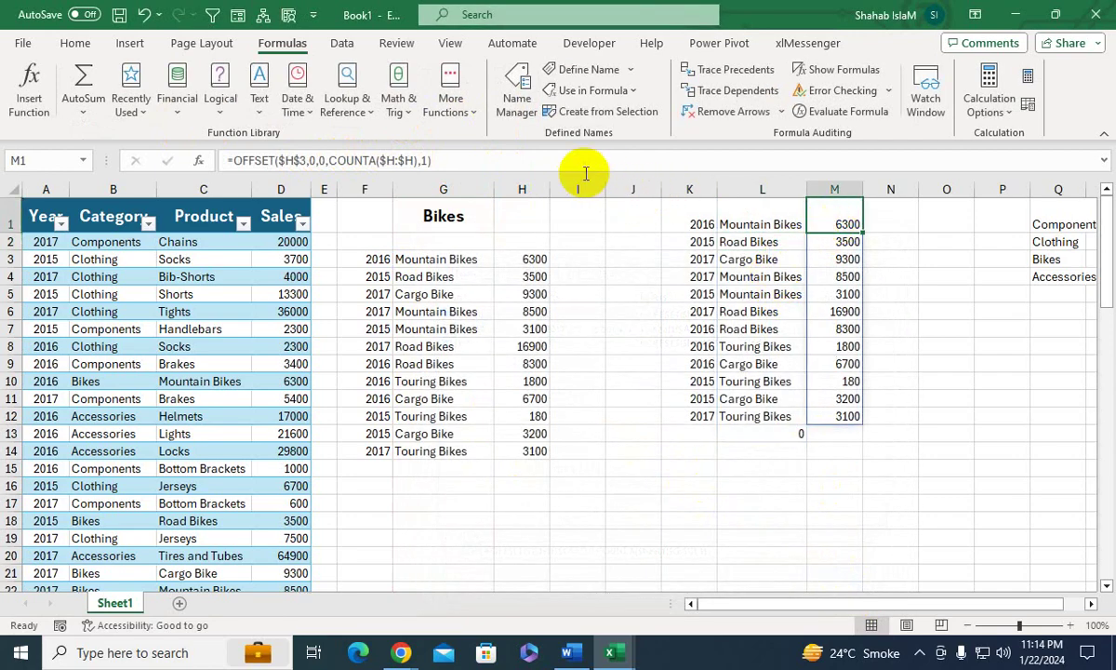
left_click(523, 162)
left_click_drag(523, 167, 330, 177)
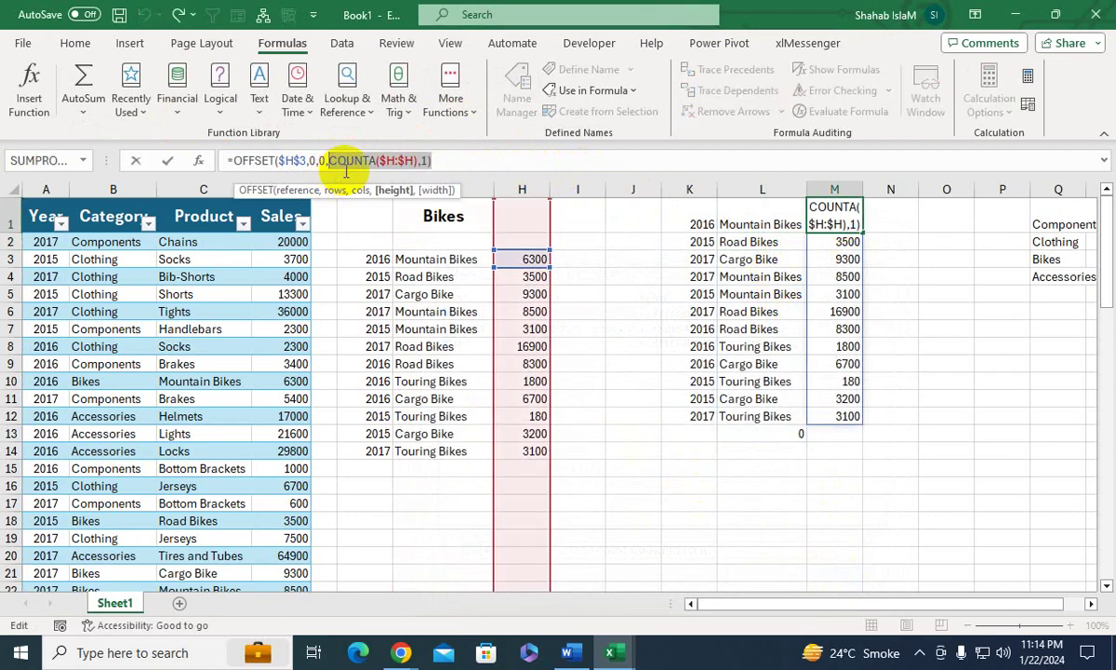
left_click_drag(434, 160, 169, 160)
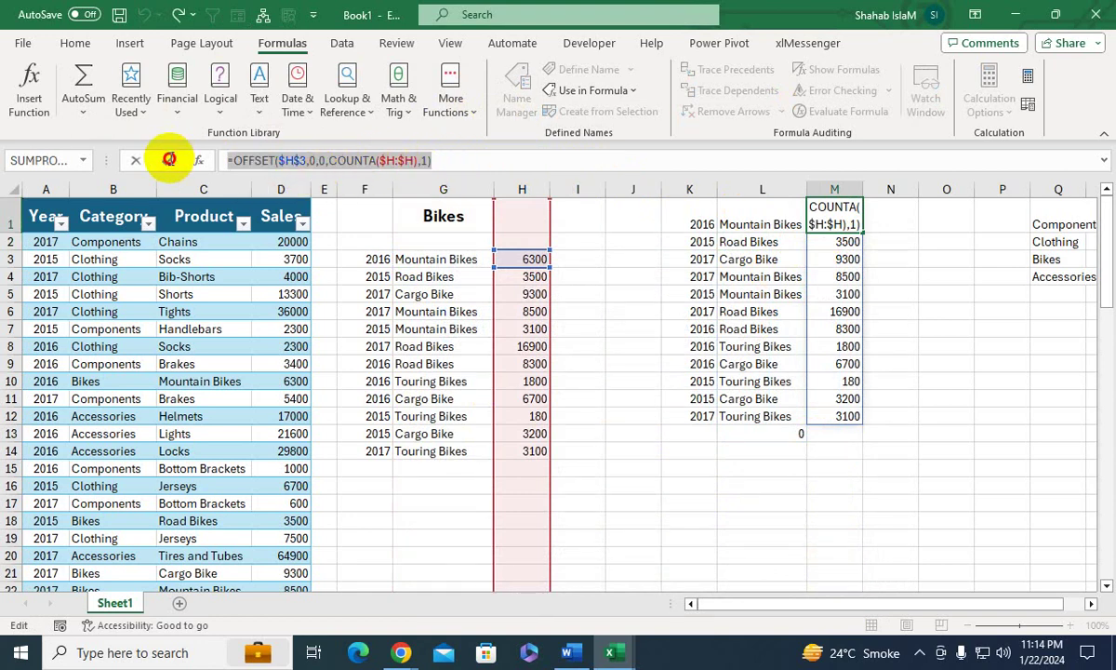
key("Return")
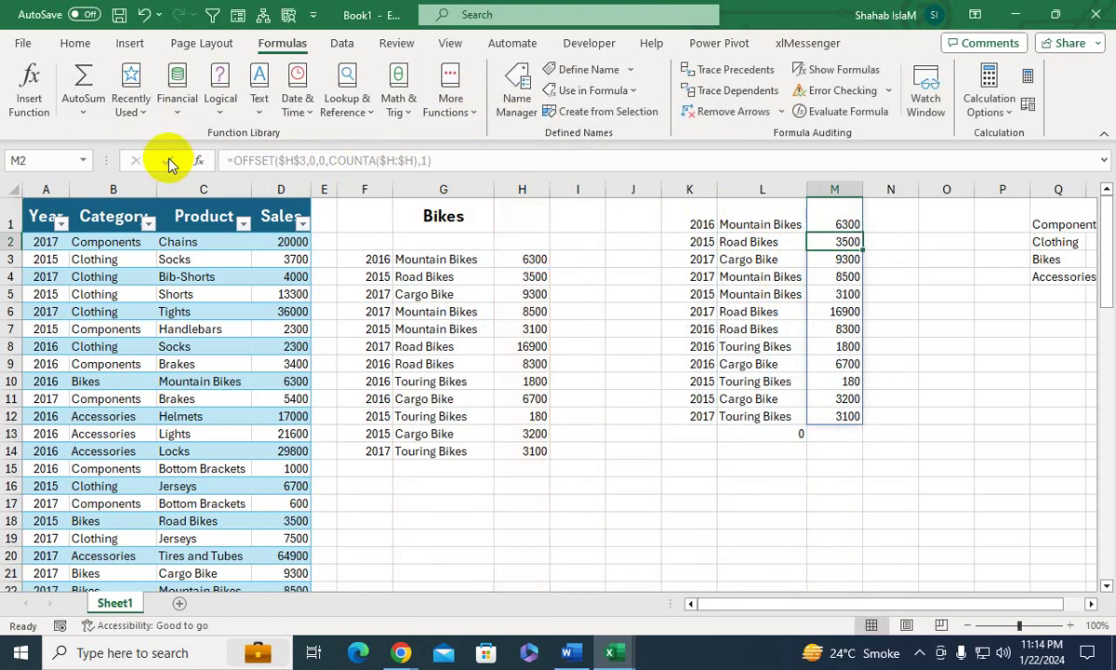
- Define a workbook-scoped name Sales that refers to the copied formula =OFFSET($H$3,0,0,COUNTA($H:$H),1)
left_click(519, 110)
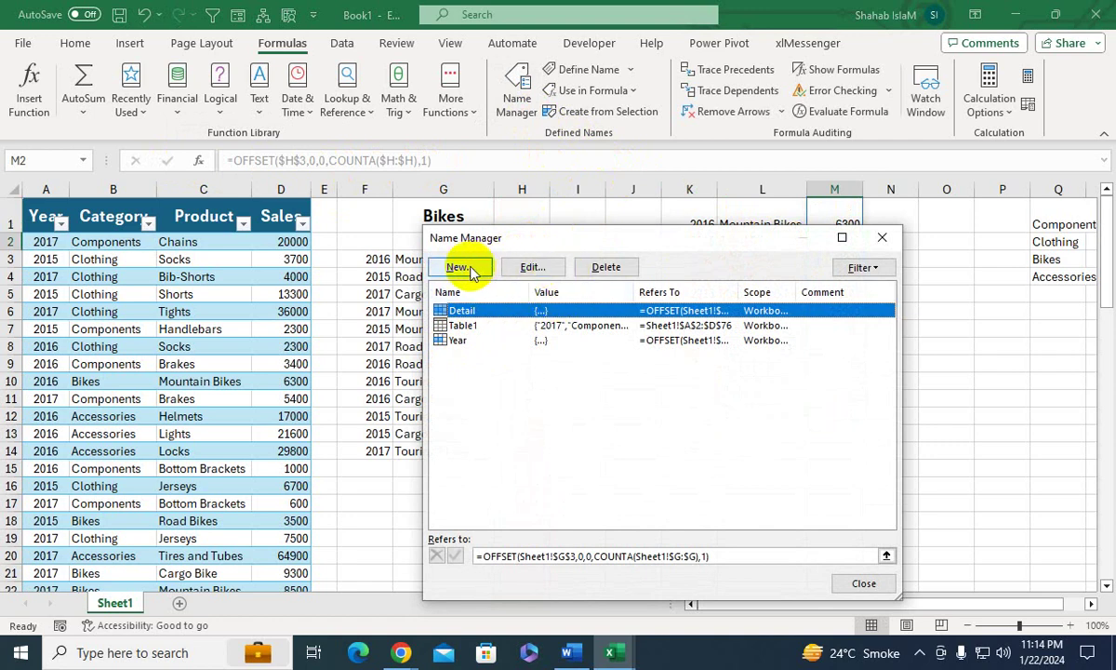
left_click(471, 269)
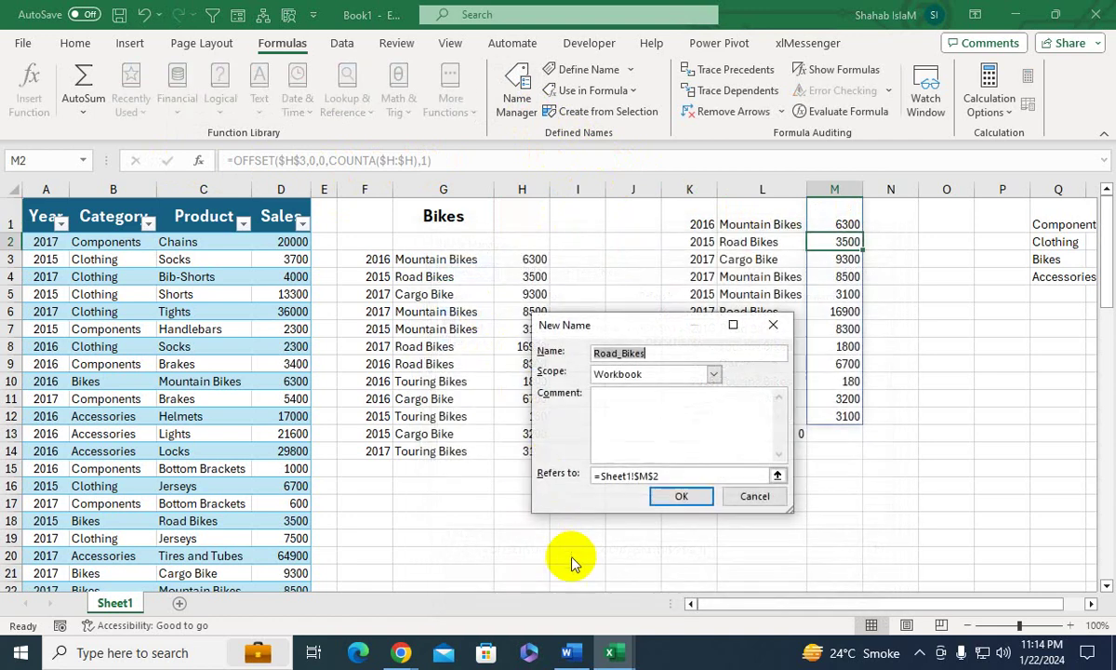
left_click(677, 477)
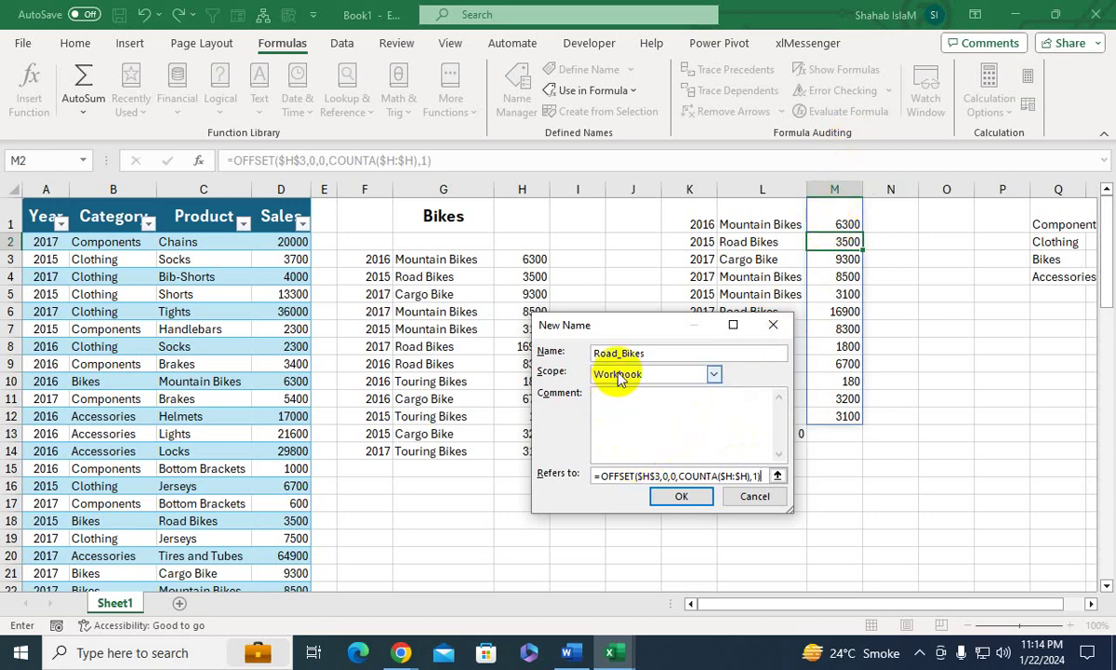
left_click(522, 337)
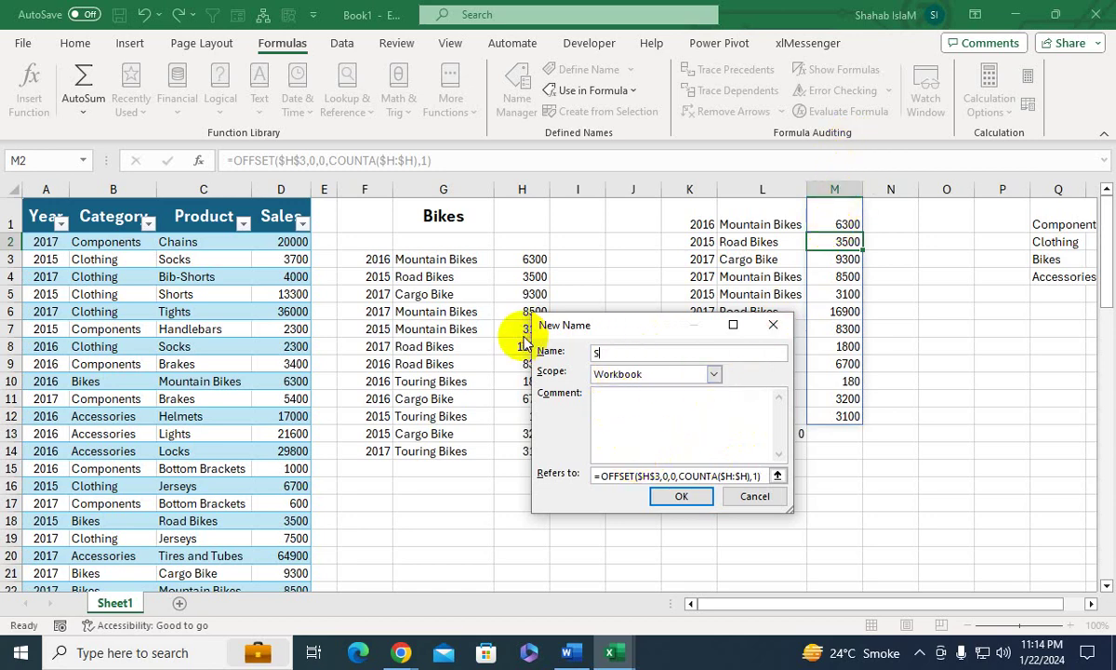
left_click(662, 496)
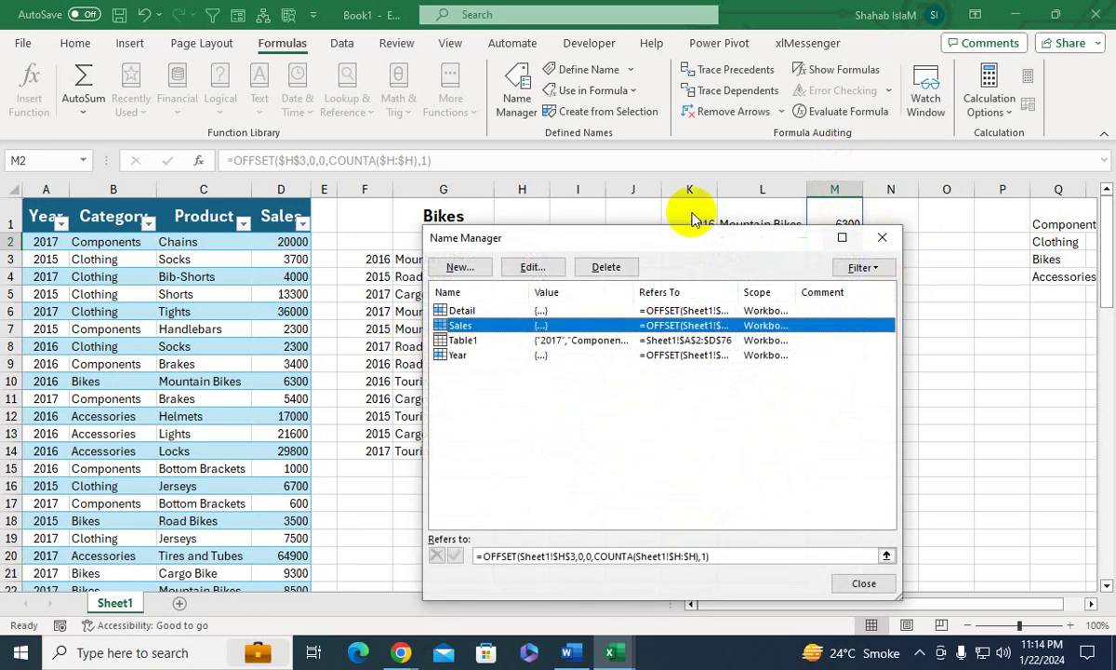
left_click(454, 356)
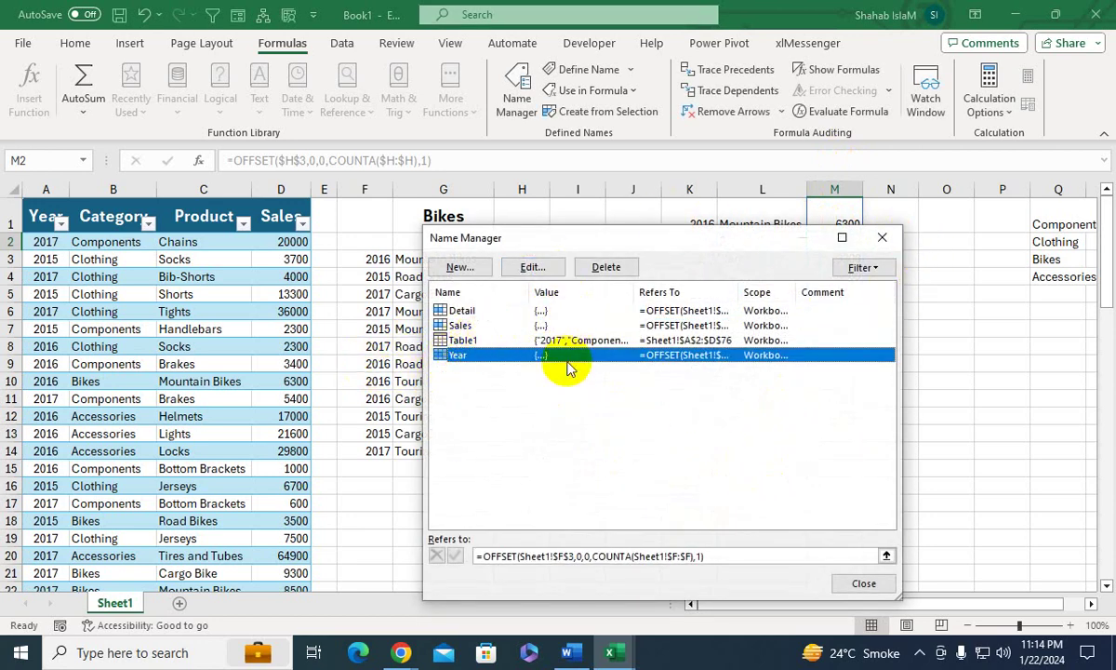
left_click(600, 267)
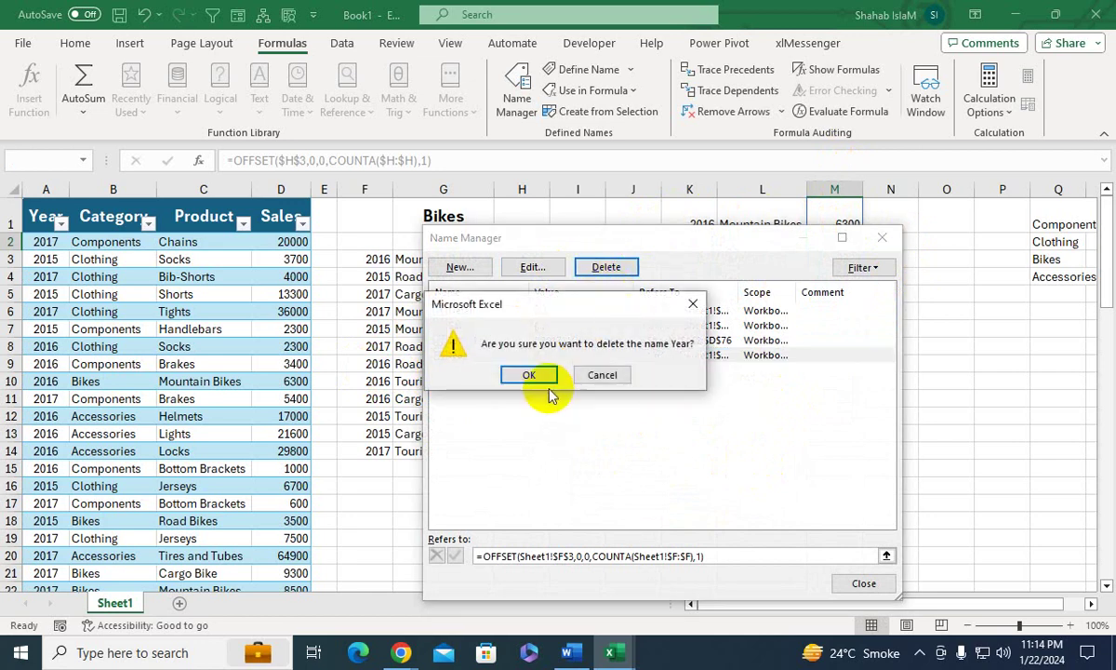
left_click(594, 375)
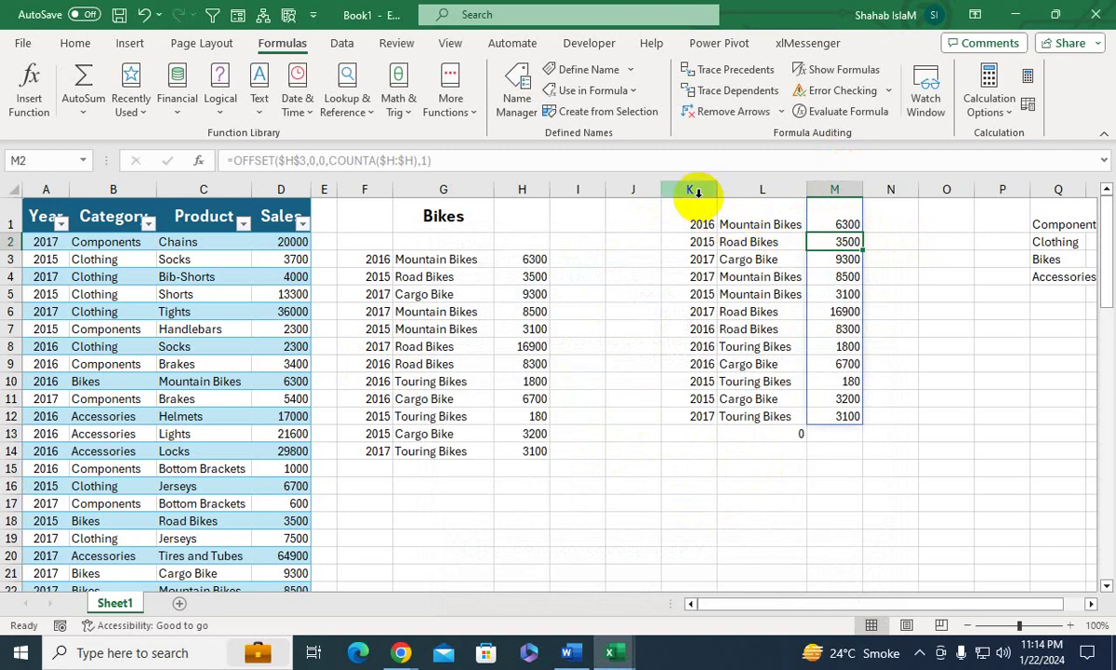
- Clear the year OFFSET results in K1:K12 and delete the defined name Year from the workbook
left_click_drag(689, 220, 690, 429)
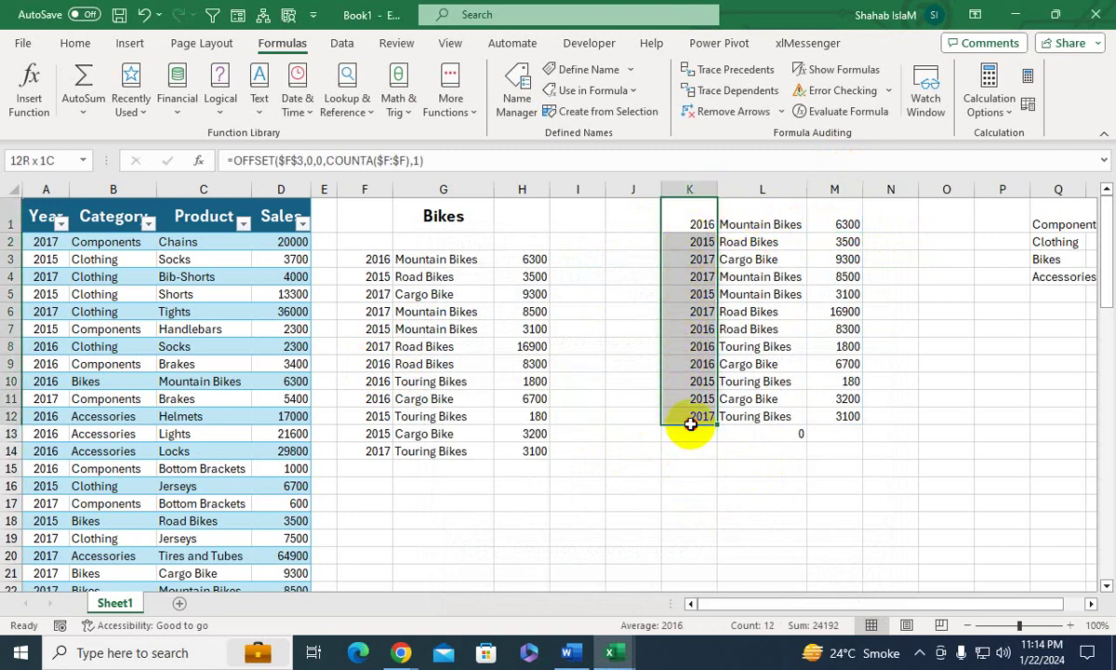
key("Delete")
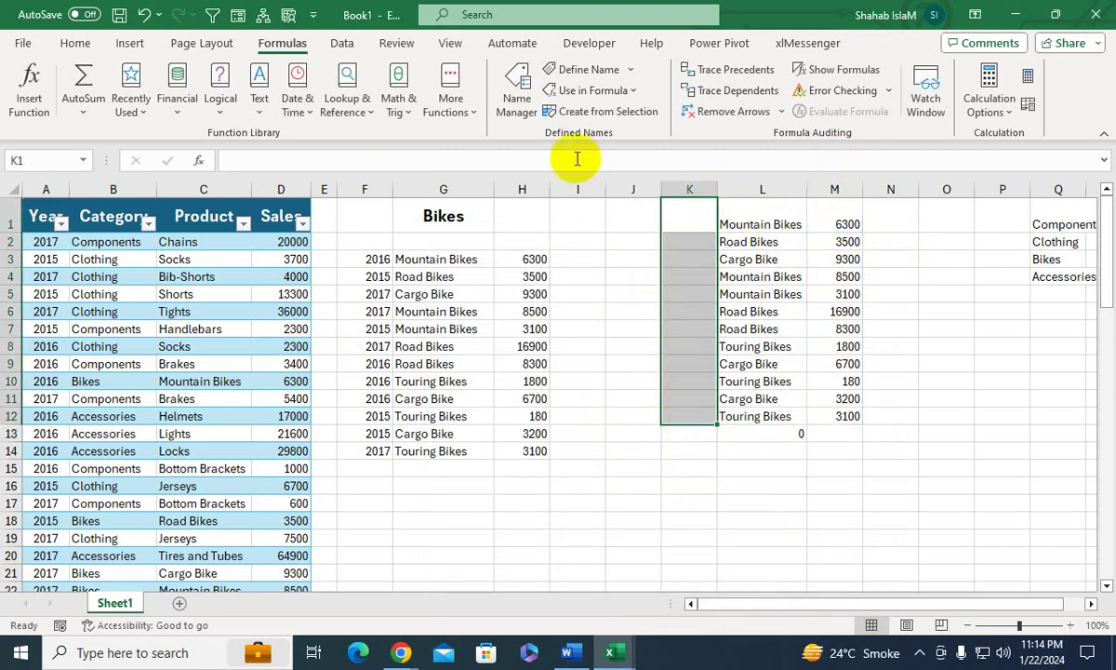
left_click(517, 103)
left_click(451, 355)
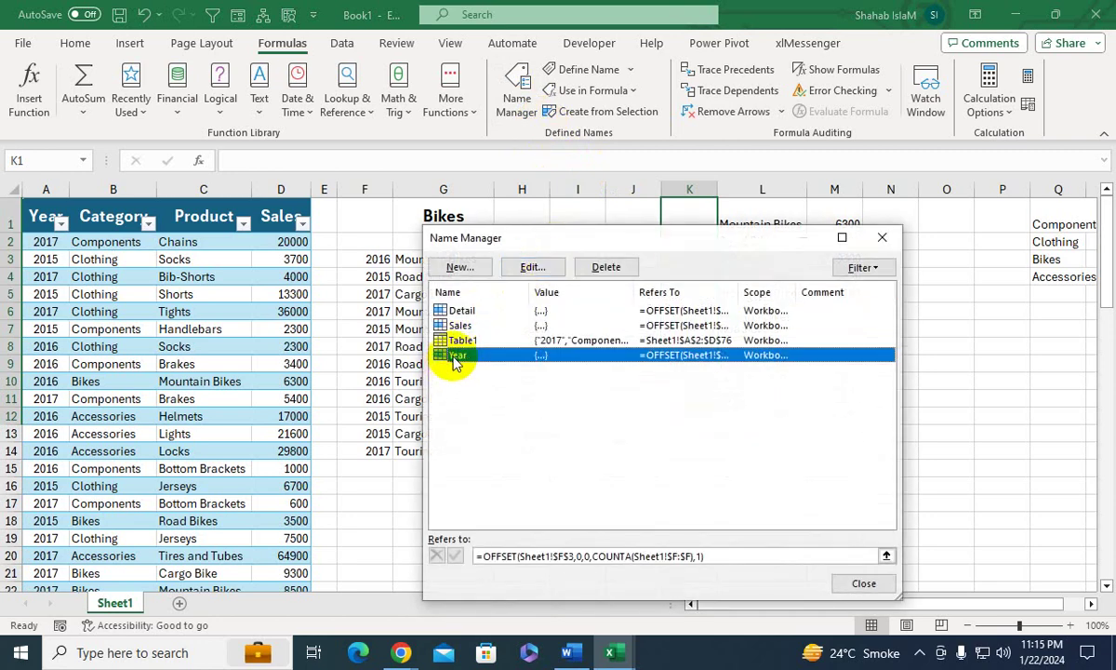
left_click(605, 270)
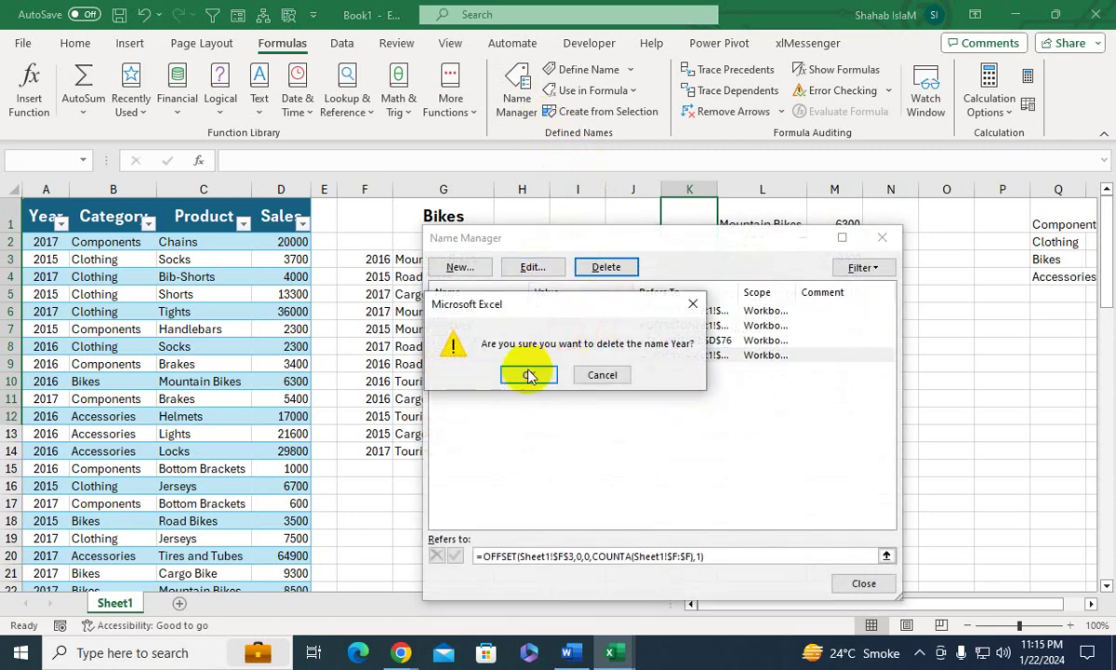
left_click(527, 374)
left_click(897, 243)
- Clear the remaining OFFSET formulas and their results in L1:M13
left_click_drag(782, 221, 818, 434)
key("Delete")
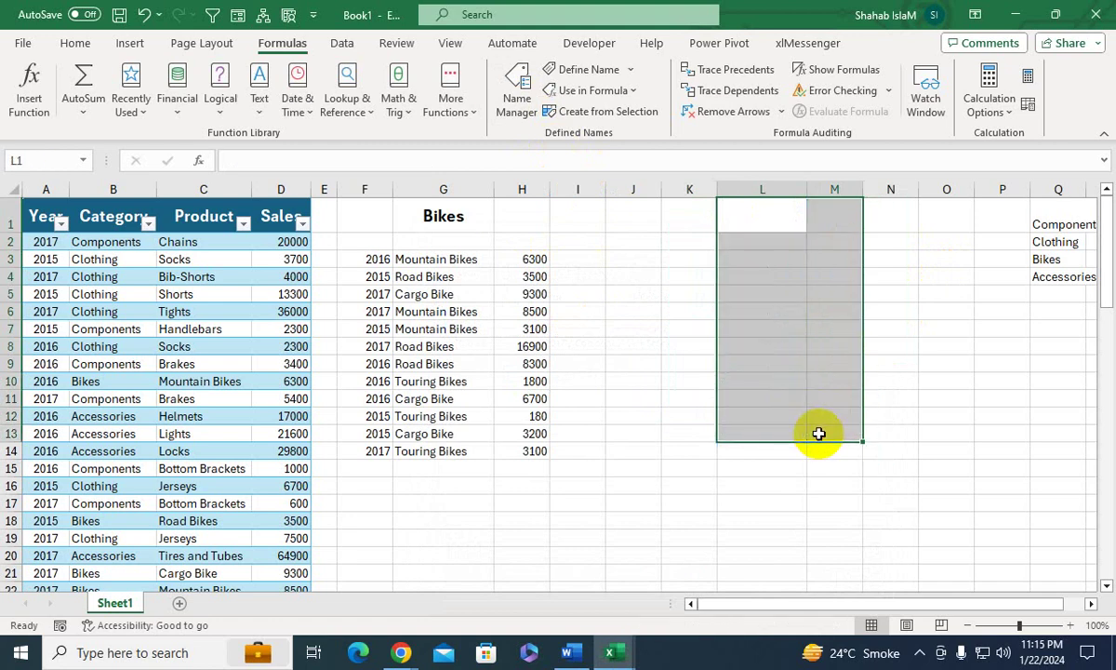
left_click(638, 276)
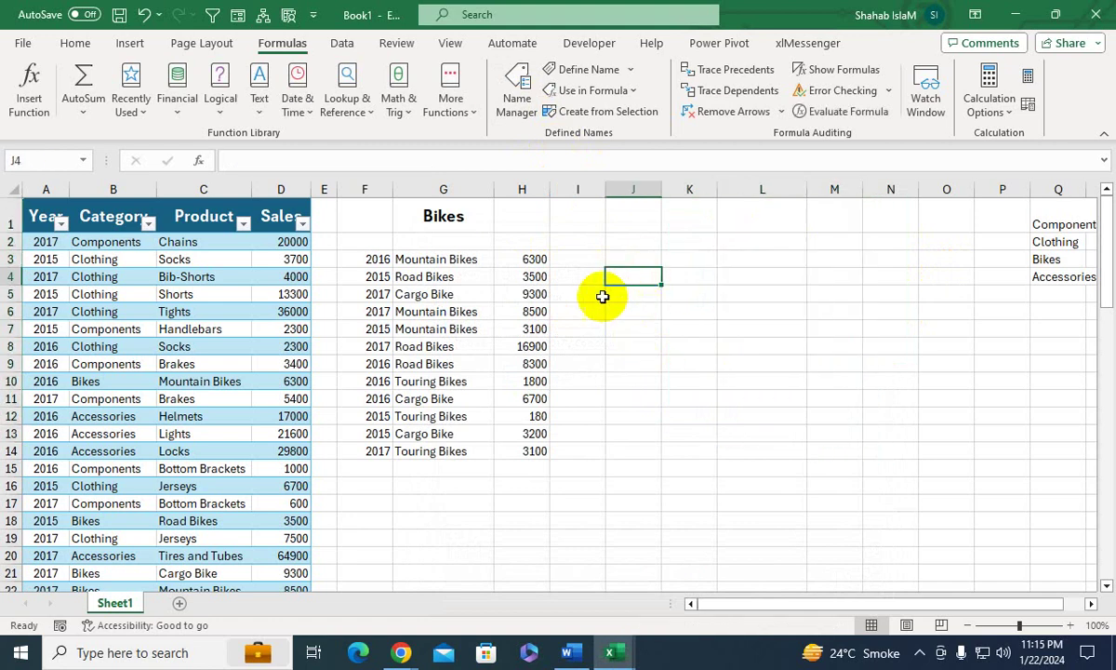
- Insert an empty 2-D clustered column chart and move it beside the filtered data, over columns I to O
left_click(131, 47)
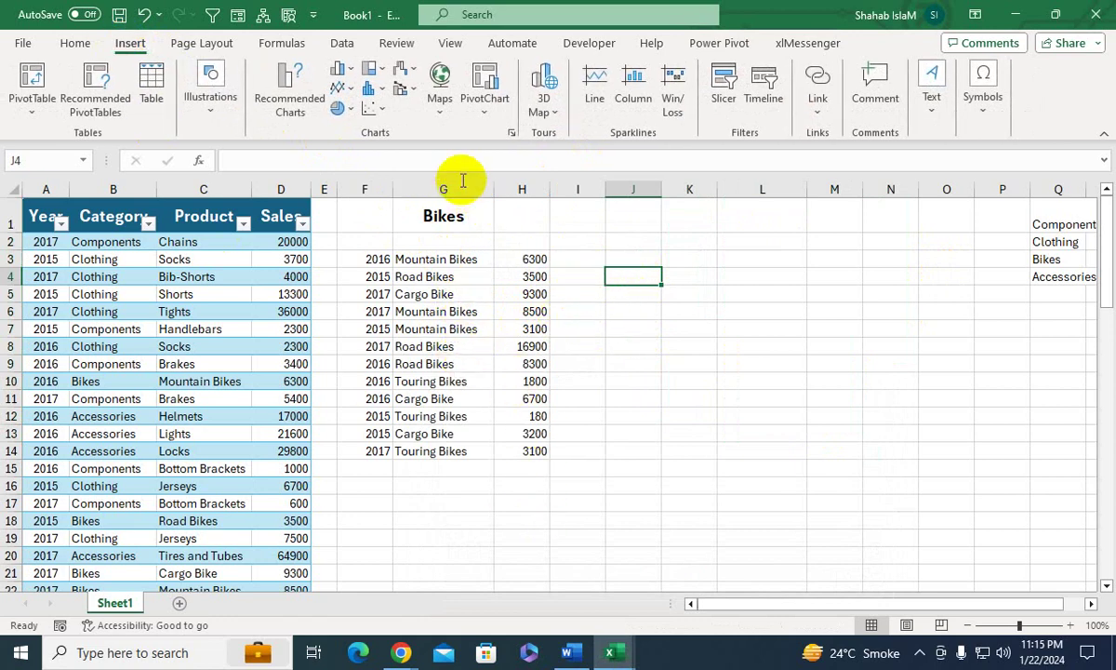
left_click(367, 87)
left_click(341, 69)
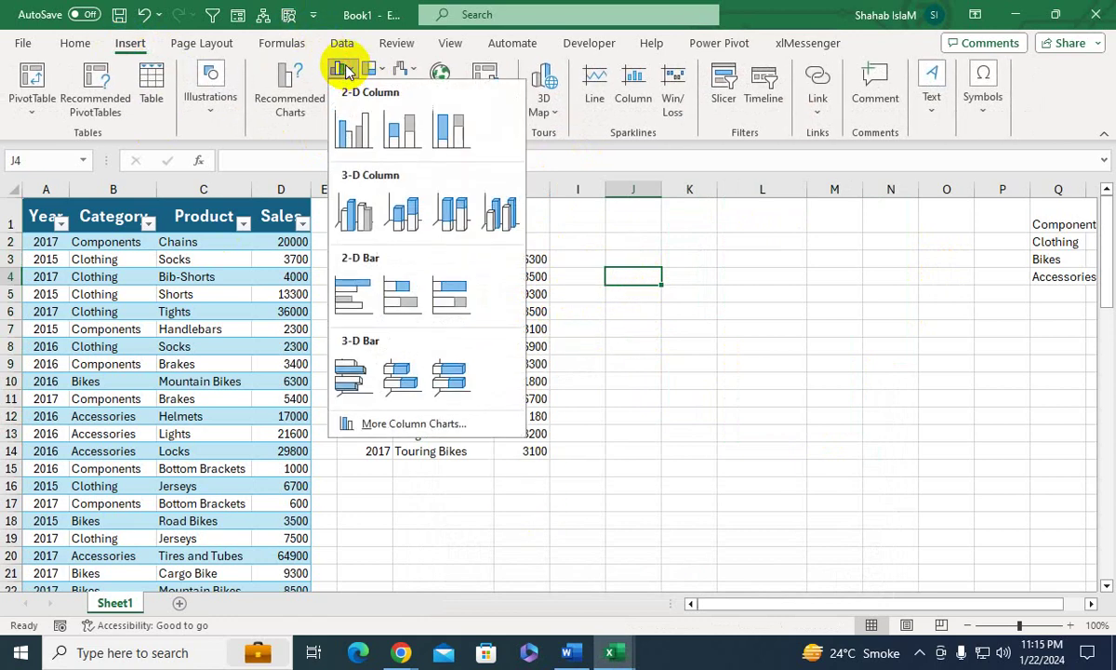
left_click(358, 153)
left_click_drag(511, 316, 703, 308)
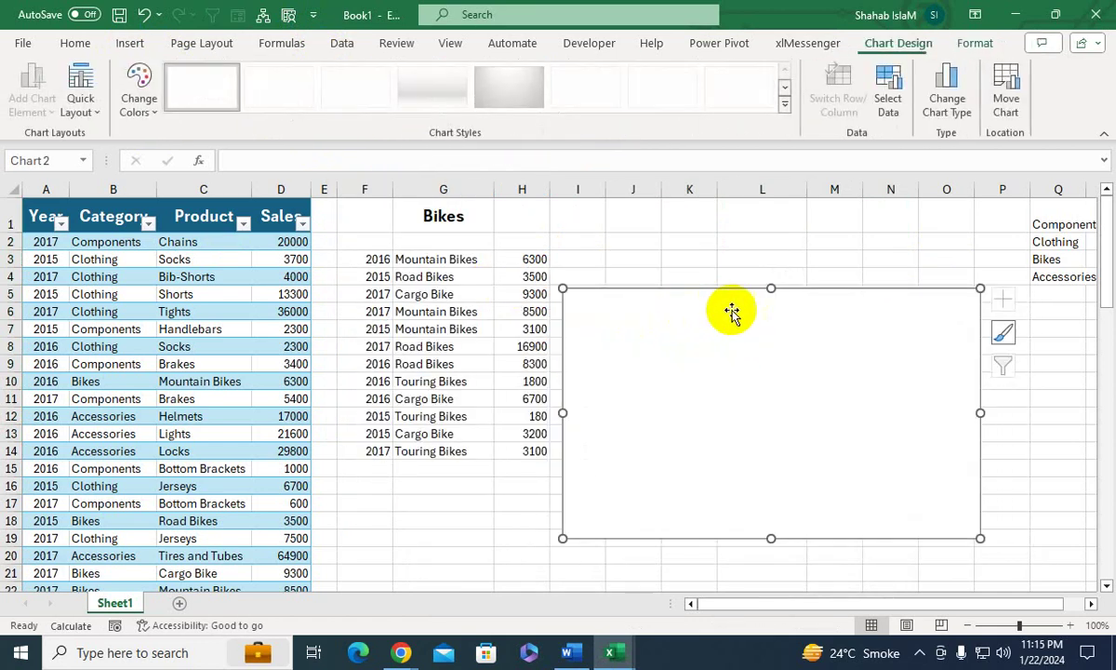
- Add a data series to the empty chart with its series name referring to =Sheet1!$H$3
right_click(663, 370)
left_click(672, 364)
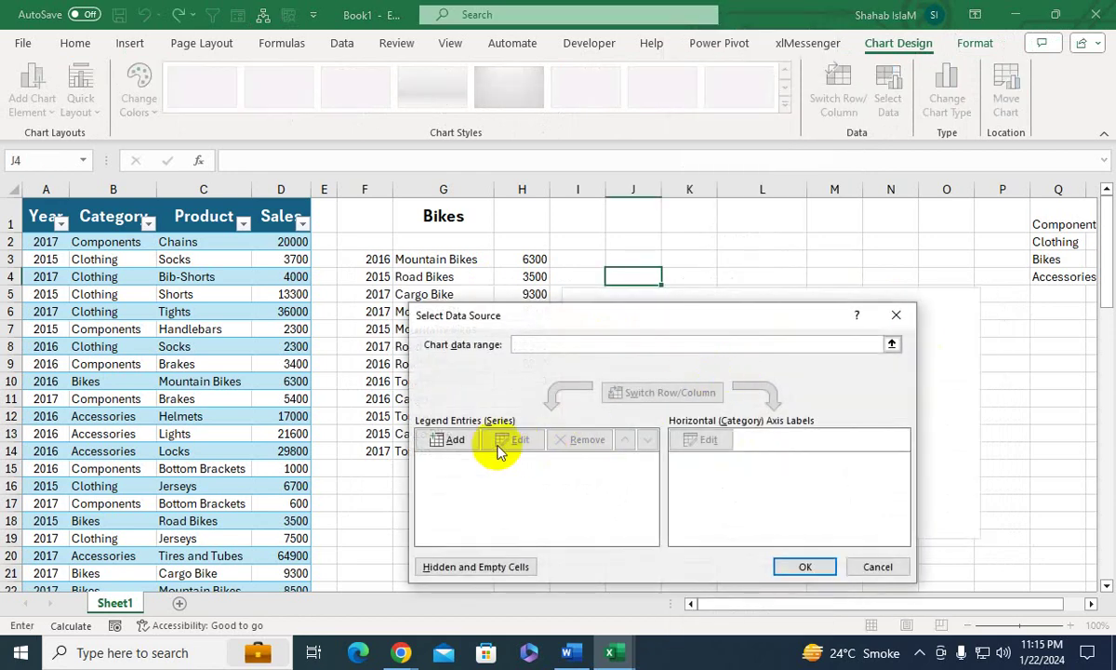
left_click(459, 439)
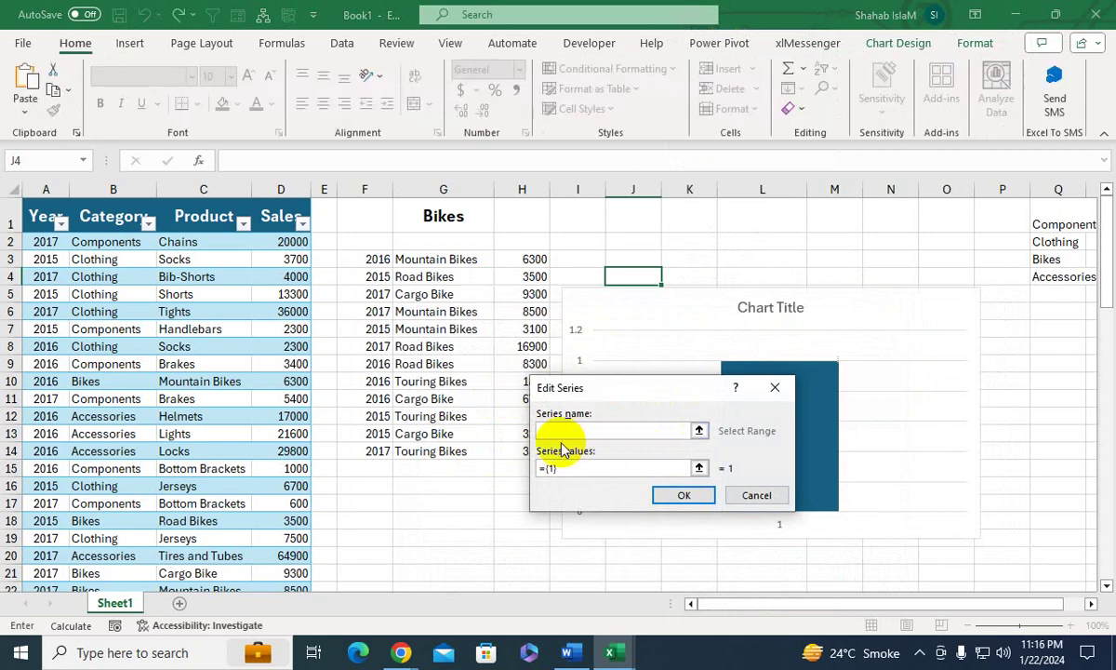
left_click(535, 261)
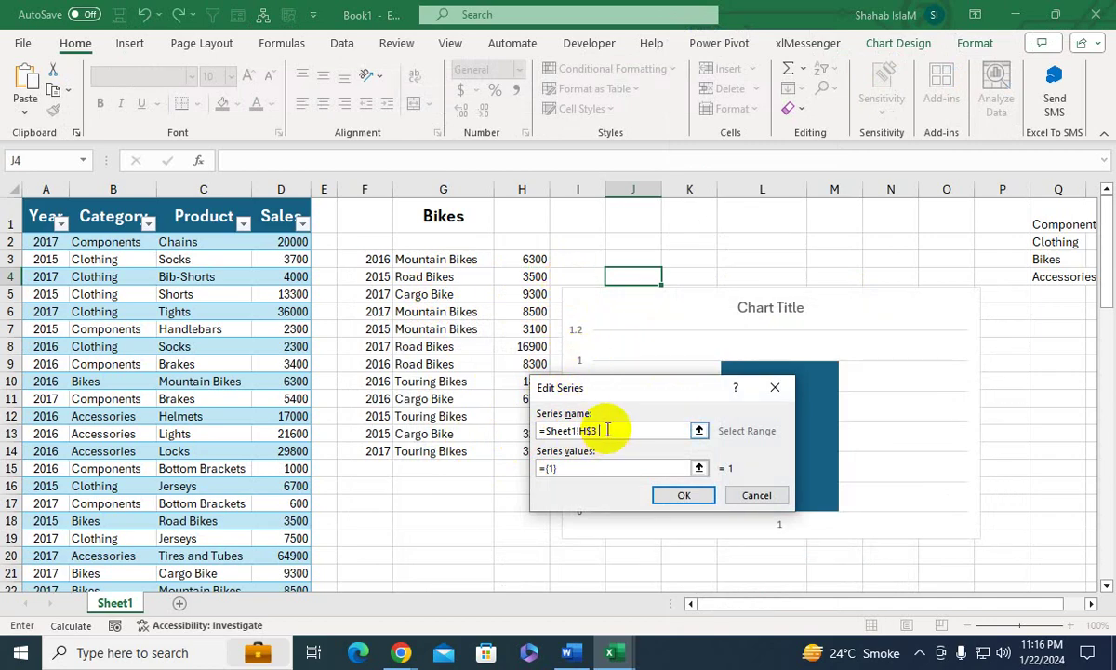
double_click(607, 428)
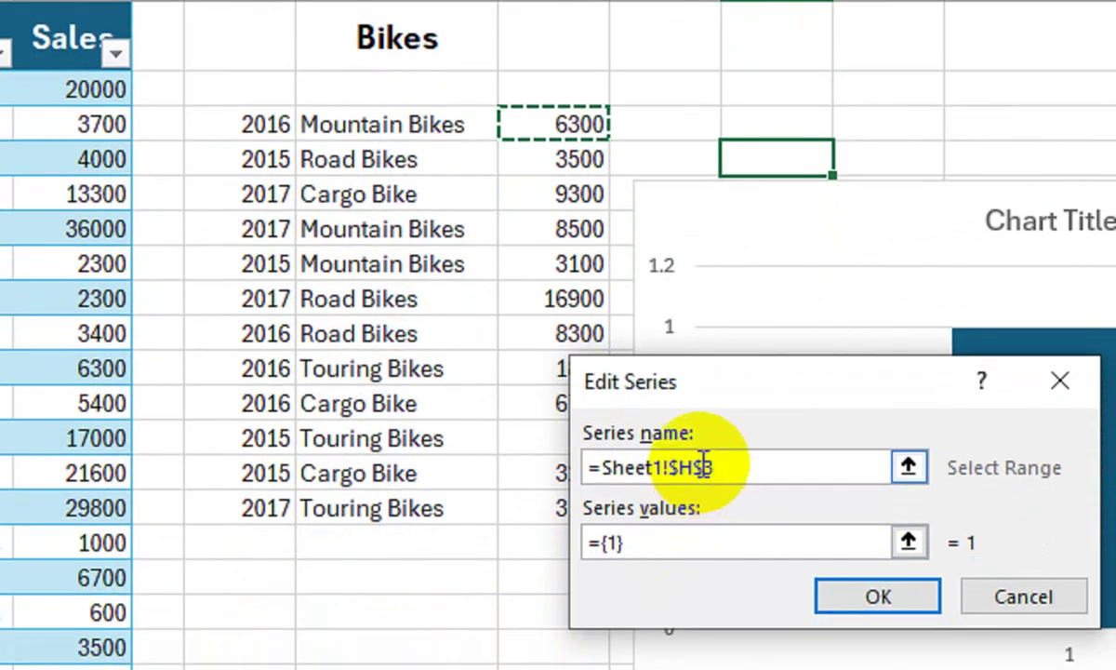
- Set the new series' values to the defined name Sales with the Sheet1! prefix and accept the series
left_click(533, 467)
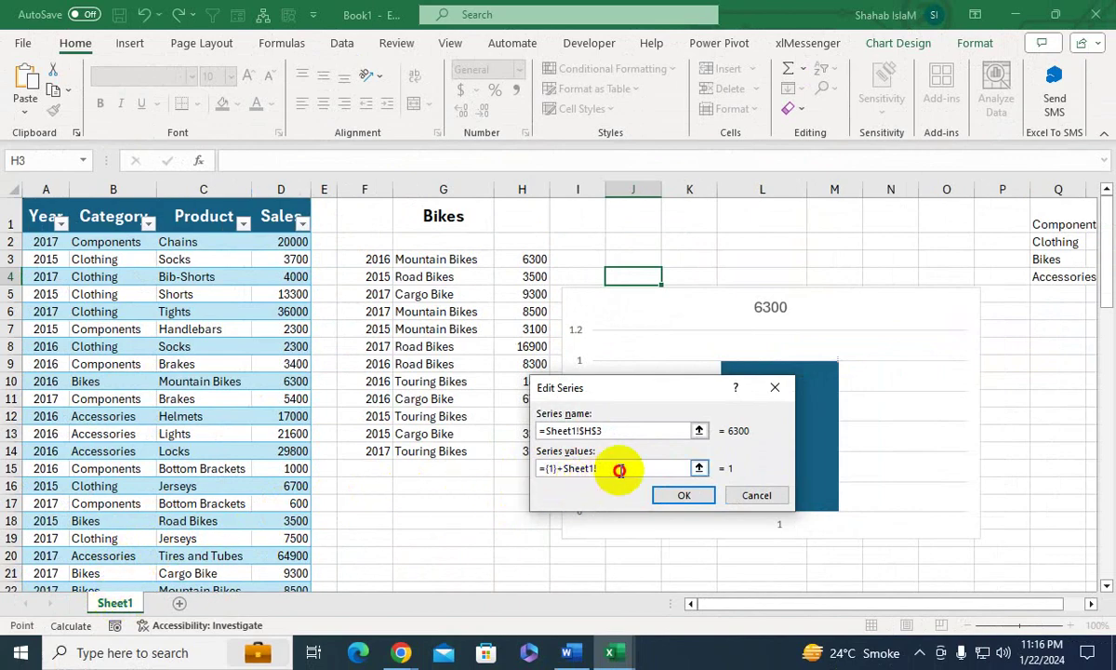
left_click_drag(557, 468, 544, 468)
key("BackSpace")
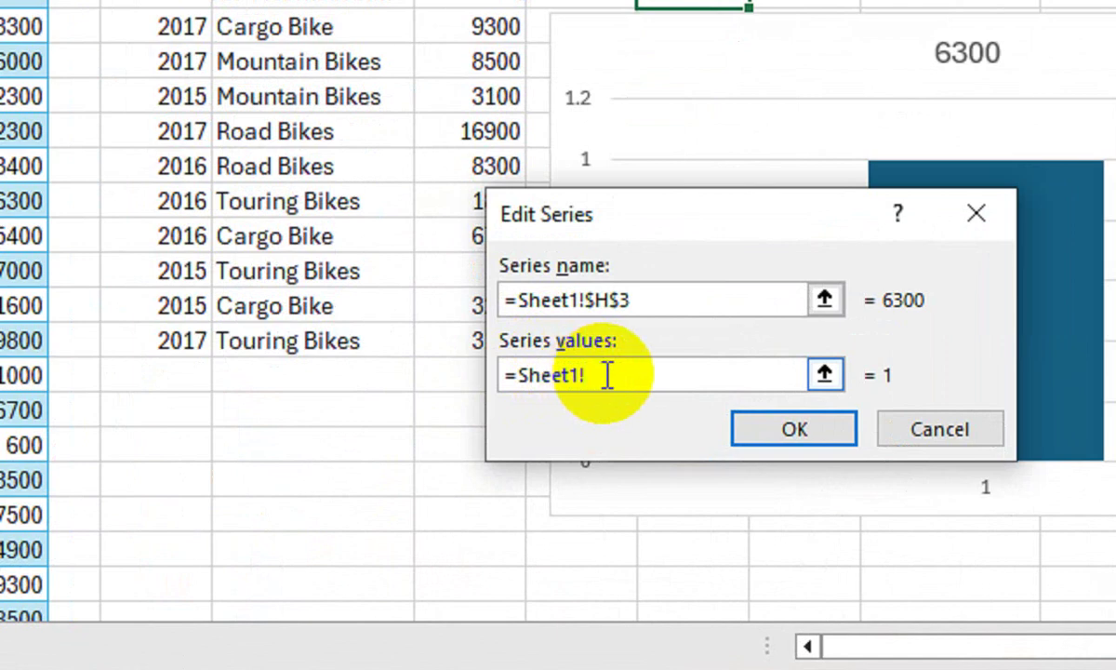
key("F3")
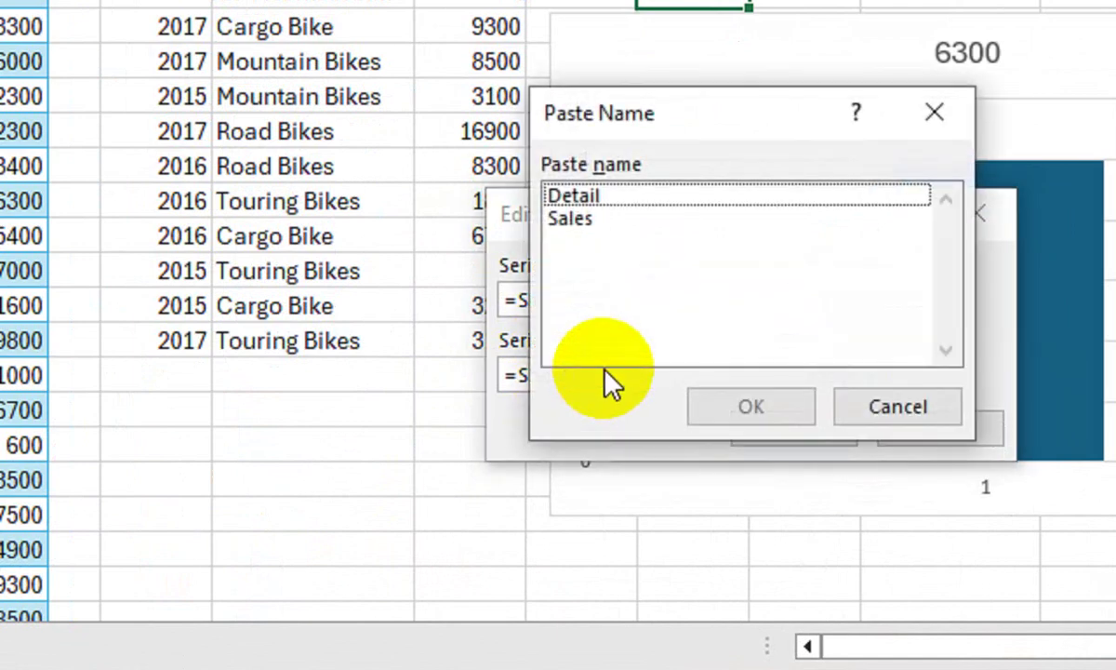
left_click_drag(641, 100, 909, 158)
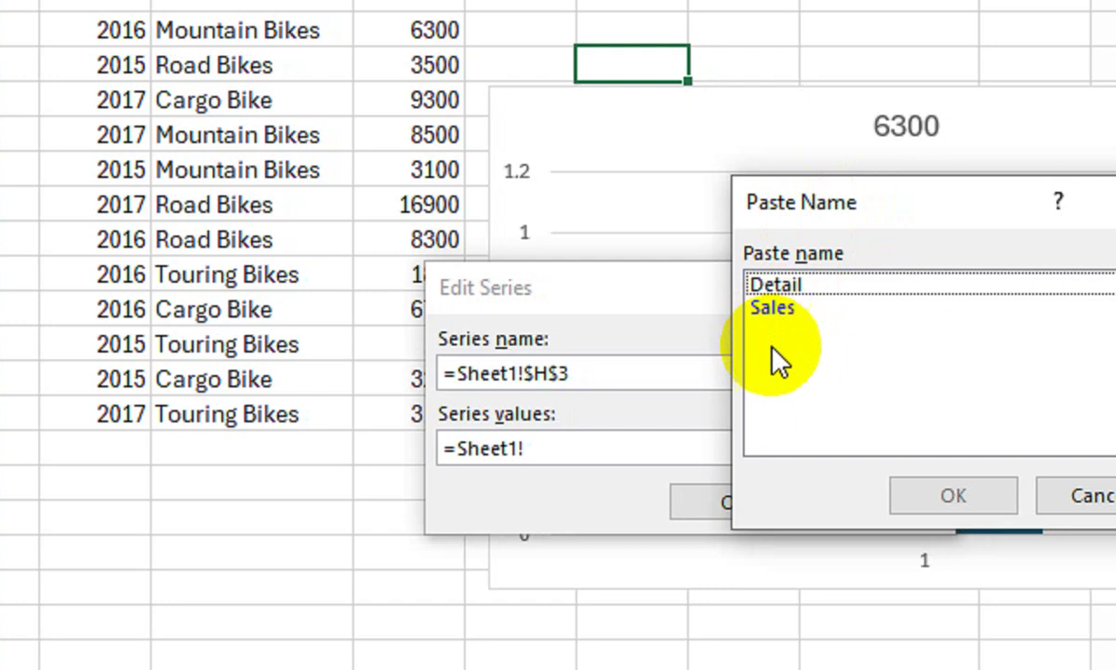
left_click(768, 310)
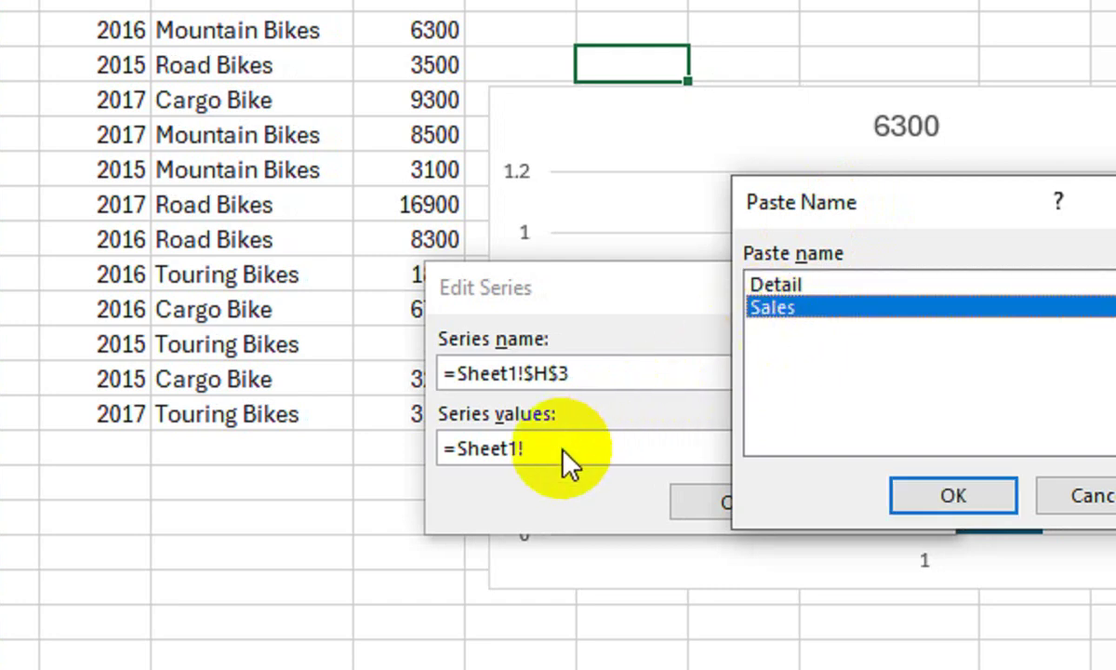
left_click(907, 495)
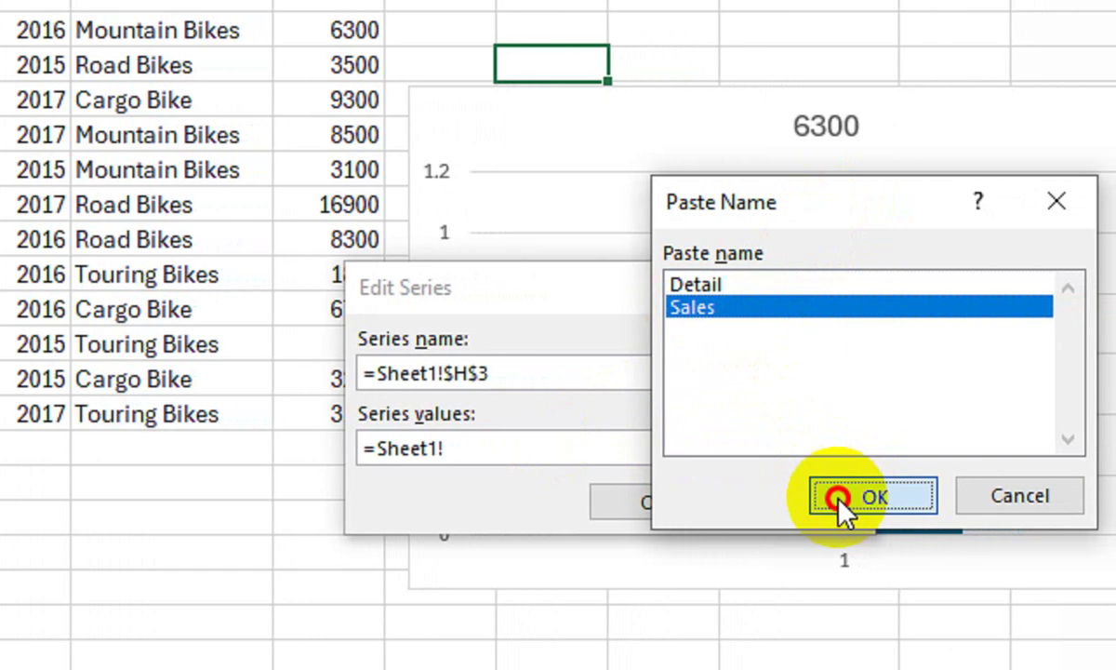
left_click(652, 502)
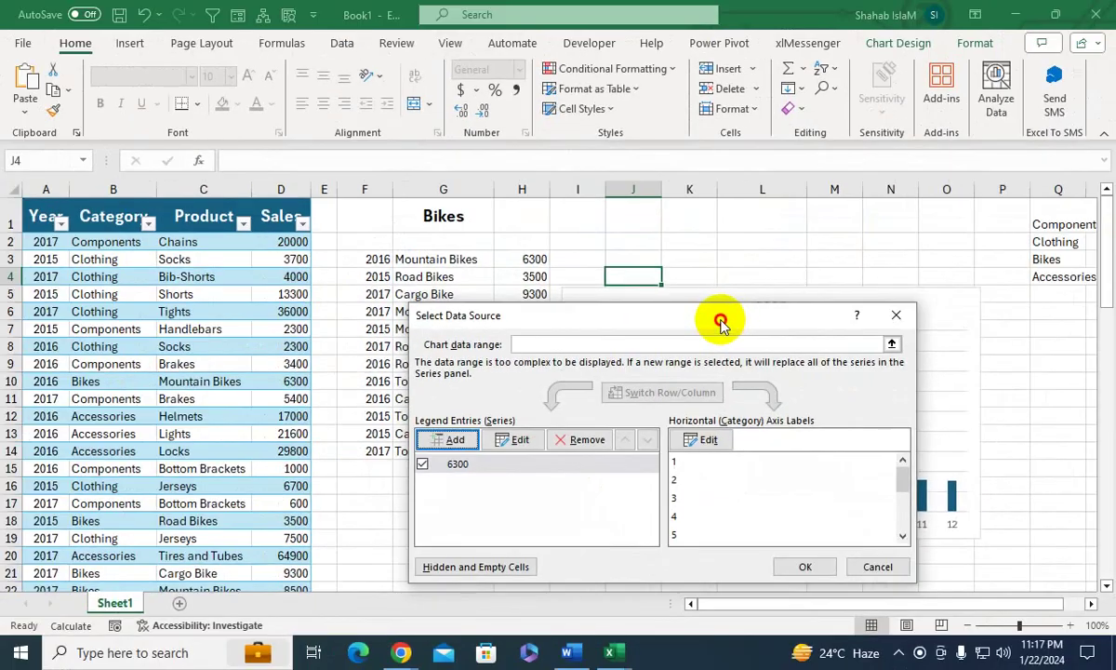
left_click_drag(717, 317, 827, 312)
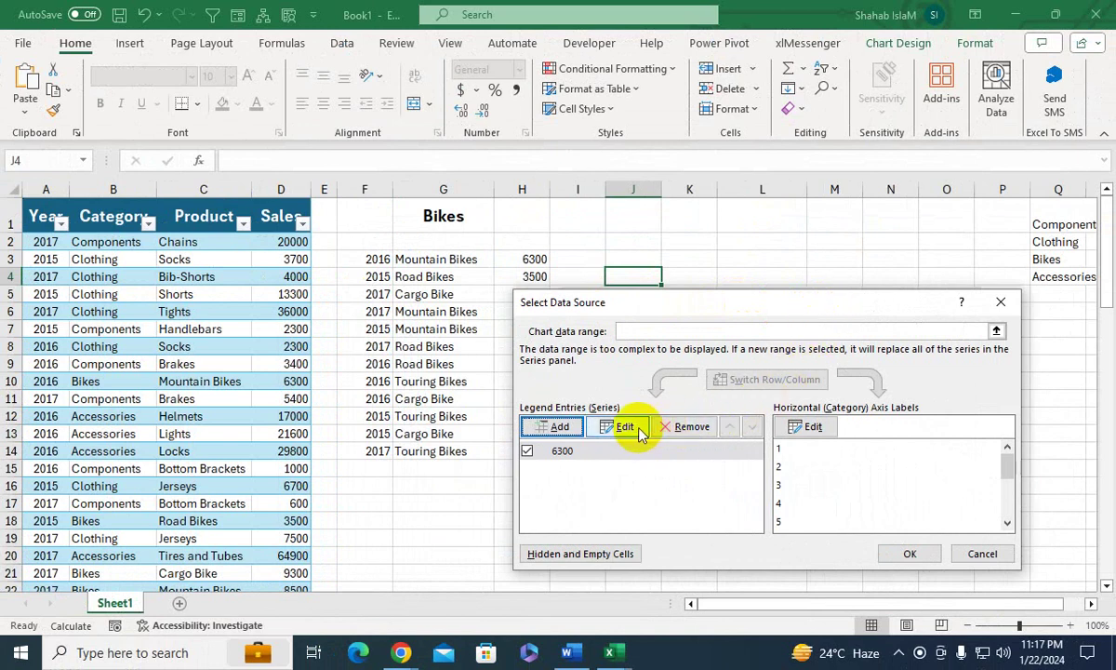
left_click(807, 428)
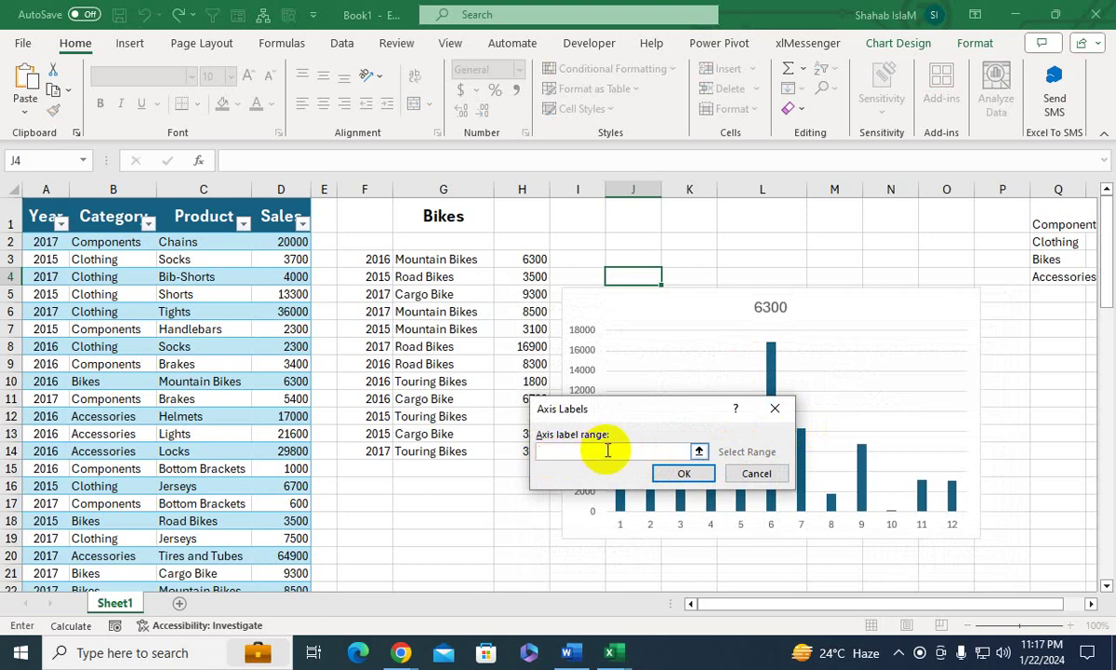
key("F3")
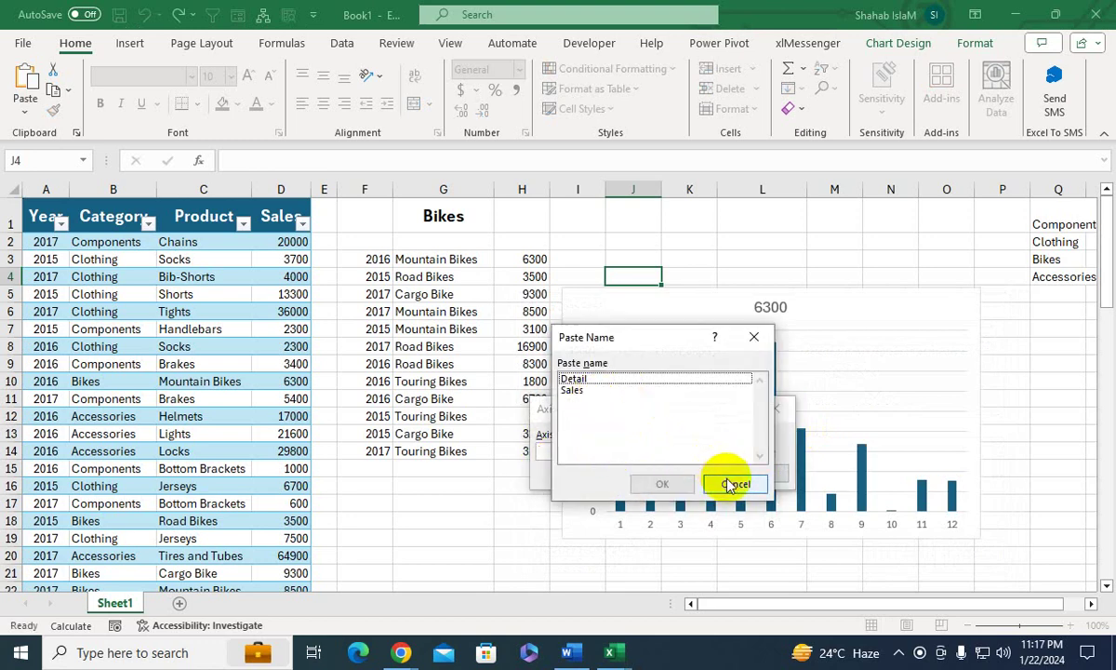
left_click(733, 486)
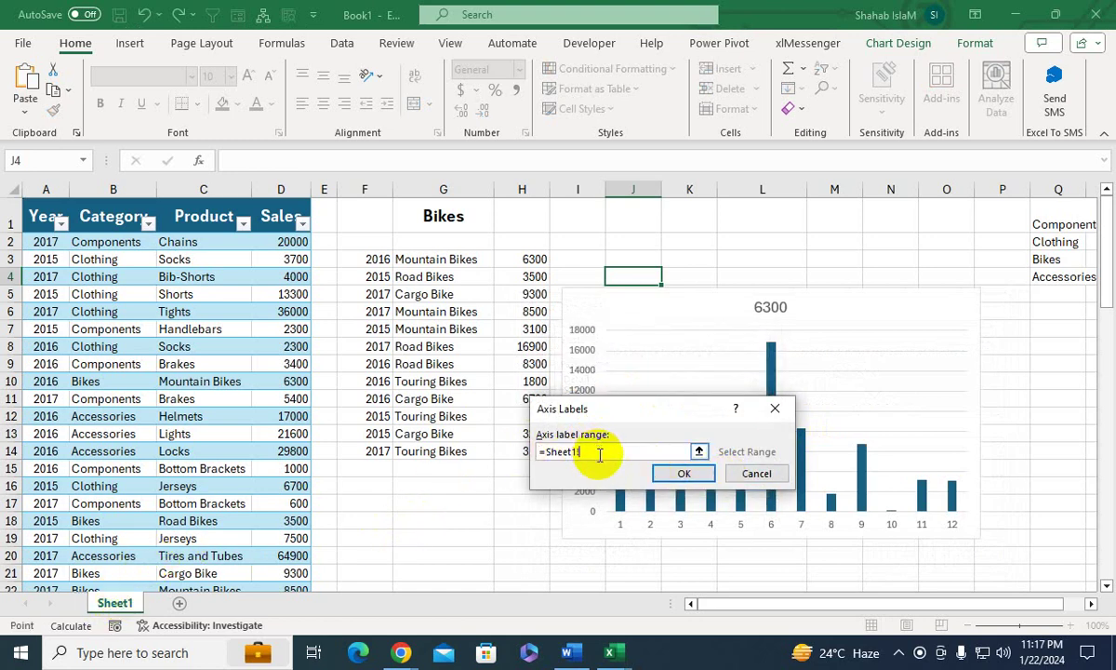
left_click(749, 474)
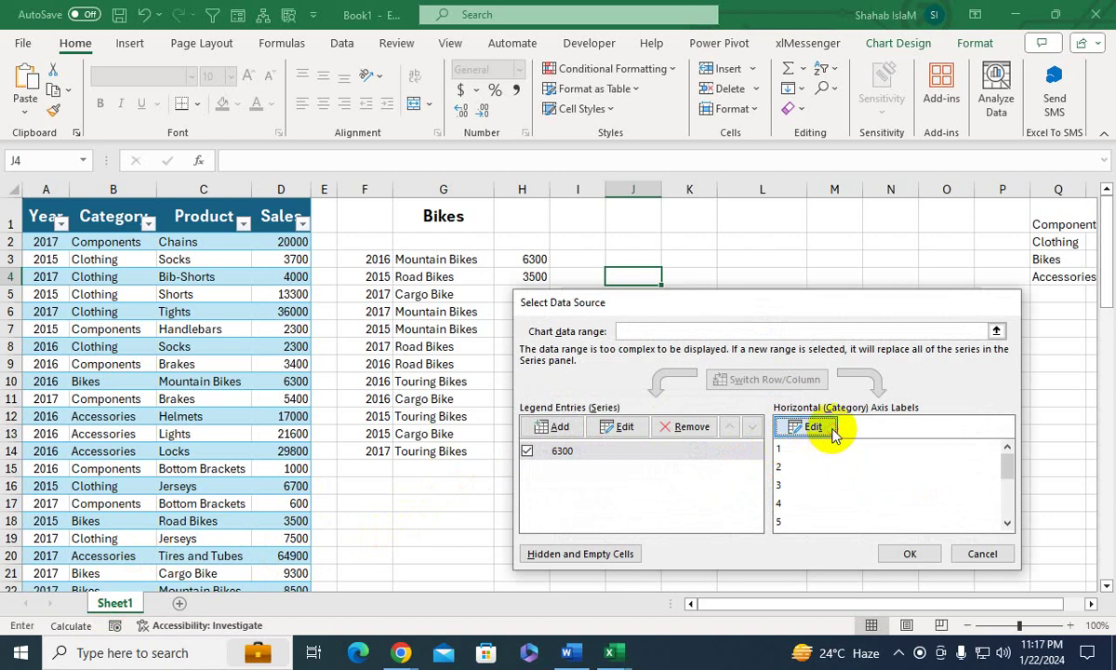
- Set the horizontal axis labels to the defined name Detail with the Sheet1! prefix and accept the chart's data source
left_click(811, 427)
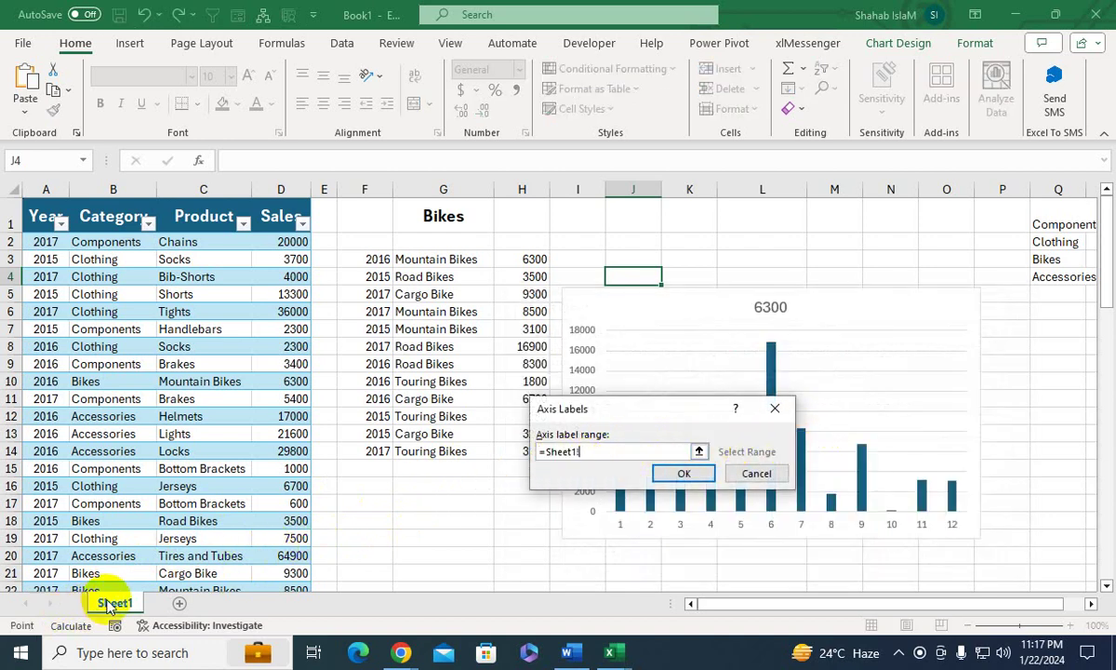
key("F3")
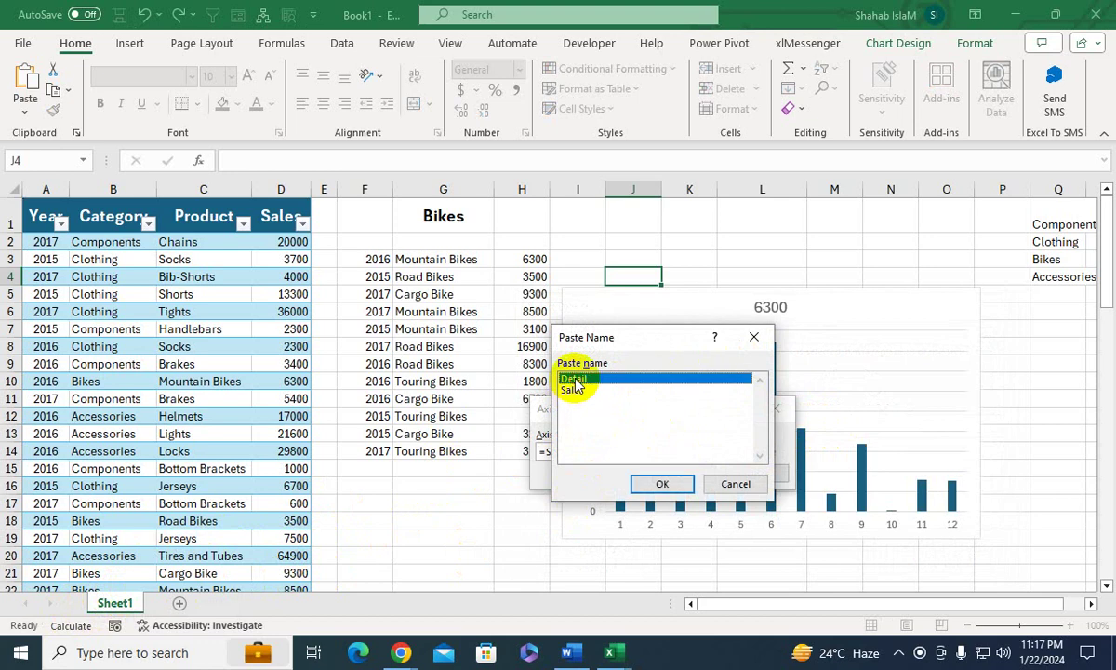
left_click(661, 483)
left_click(678, 474)
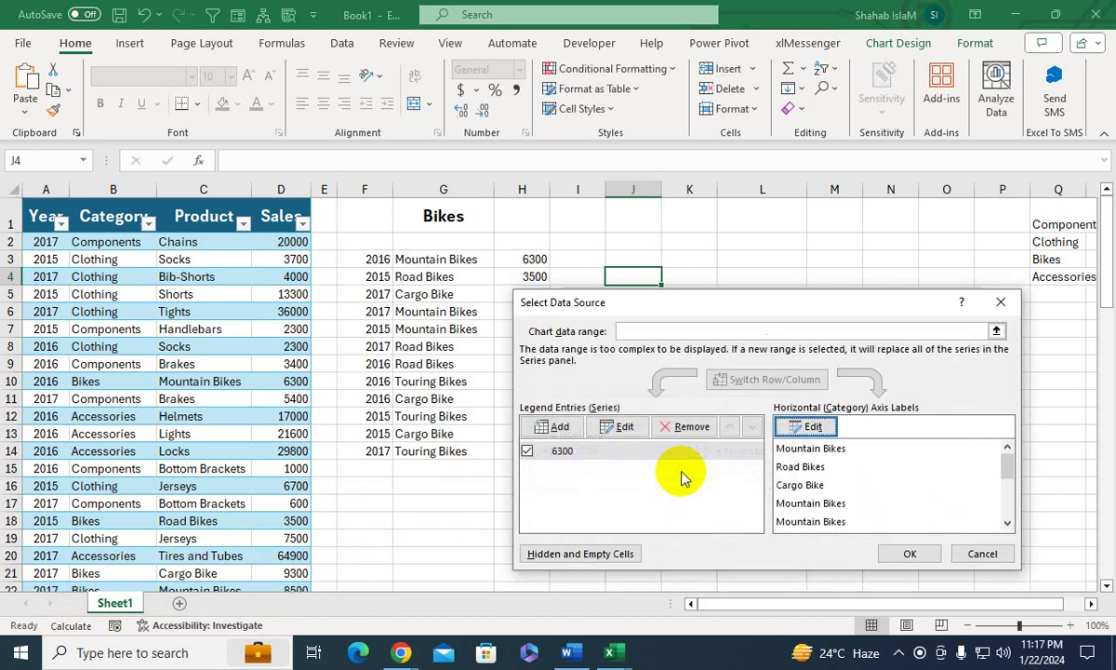
left_click(883, 548)
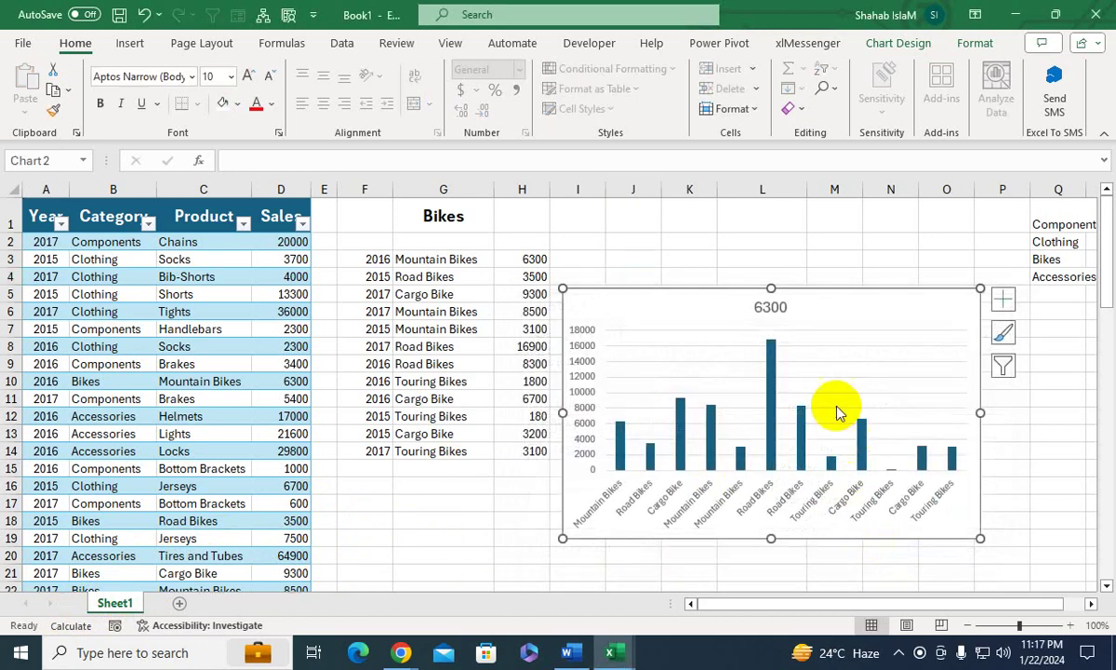
- Enlarge the chart up to row 2 and across to column Q, and narrow columns E, G and H
left_click_drag(977, 290, 1084, 229)
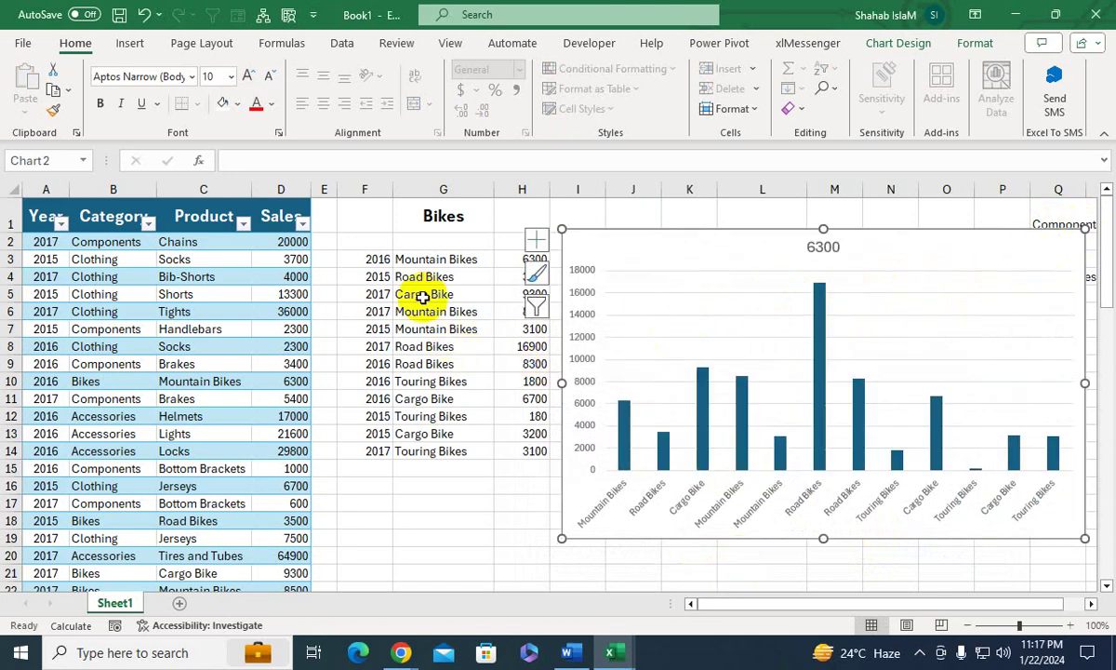
left_click_drag(337, 186, 327, 184)
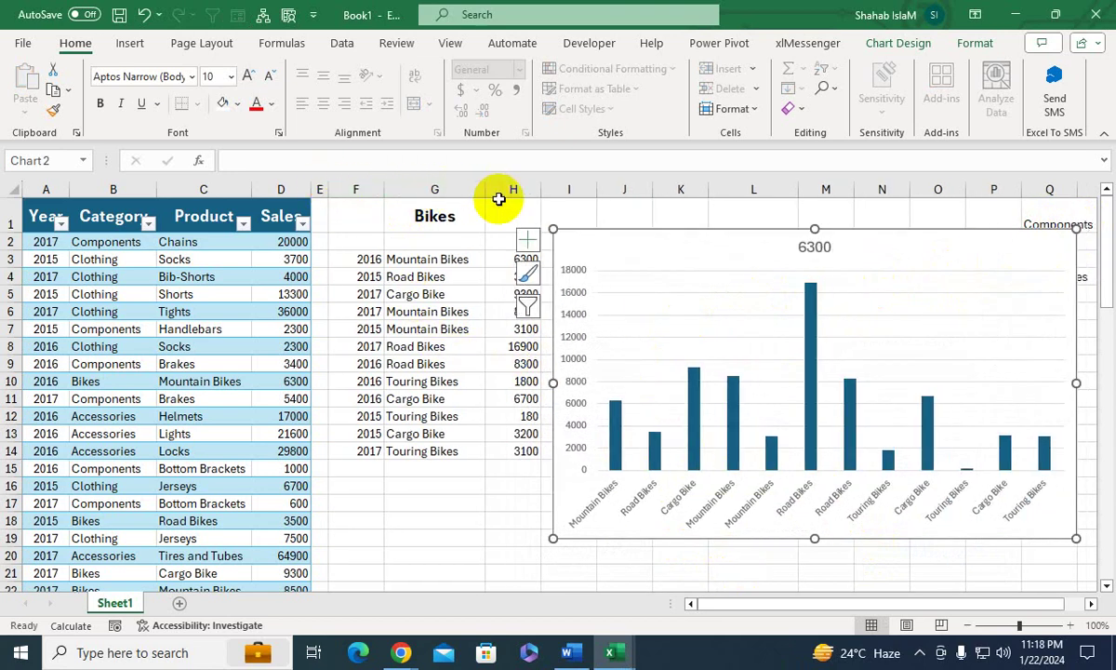
left_click_drag(492, 189, 518, 184)
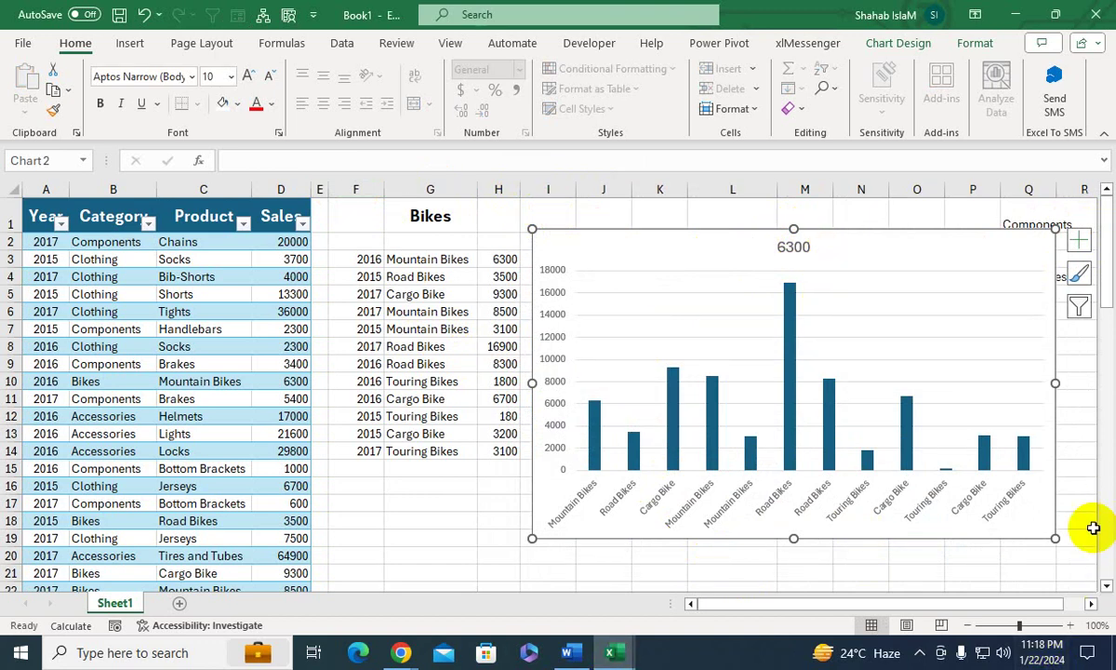
- Move the chart slightly up, widen it to span columns I to R, and slightly narrow column G
left_click_drag(875, 250, 881, 244)
left_click_drag(1057, 222, 972, 220)
scroll(1098, 340, "down", 7)
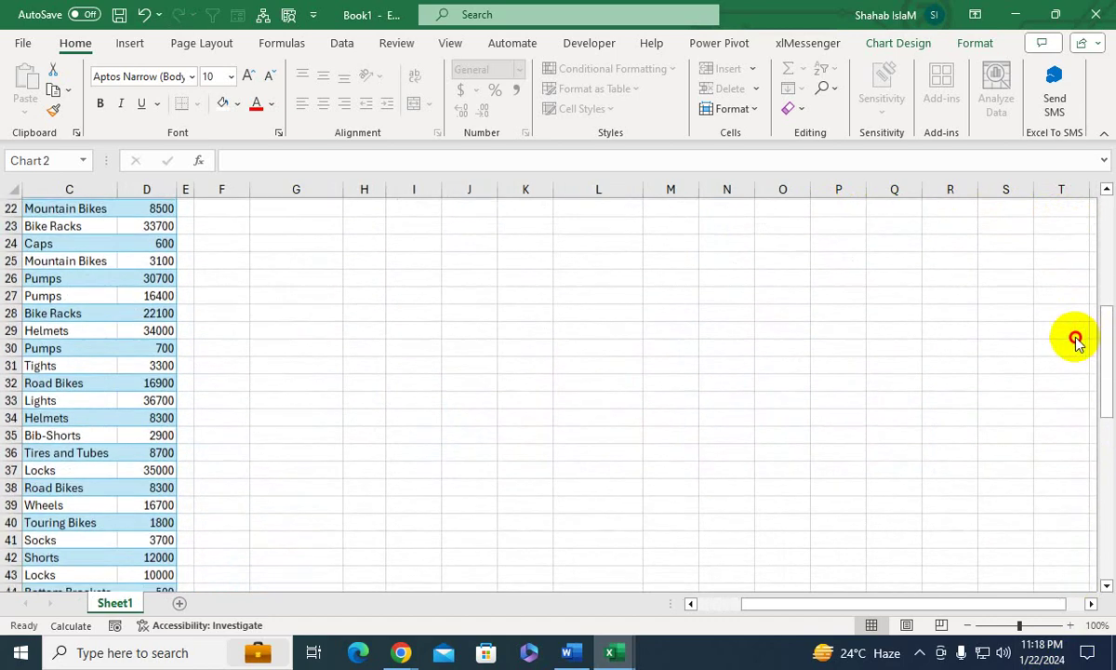
scroll(1102, 405, "up", 7)
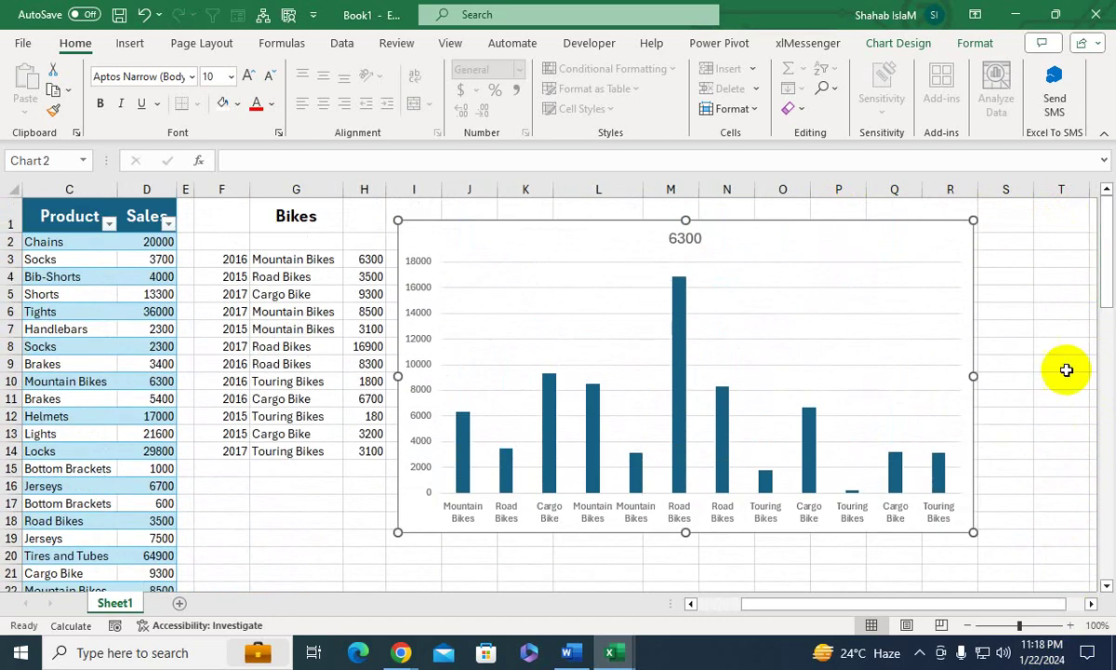
left_click_drag(777, 607, 693, 598)
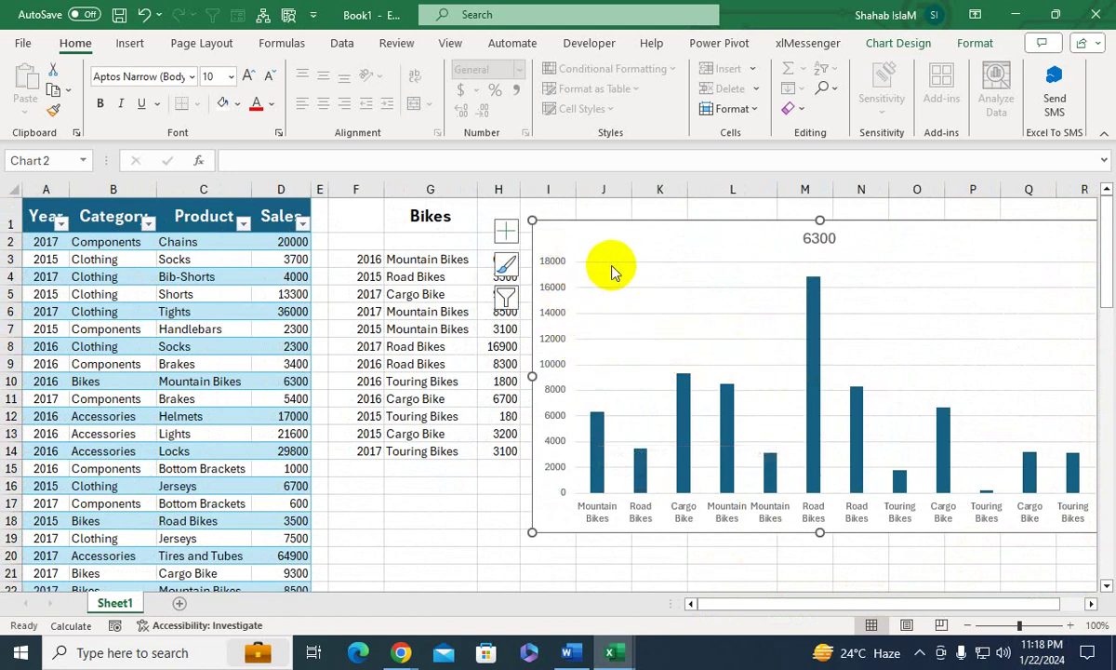
left_click_drag(472, 192, 473, 188)
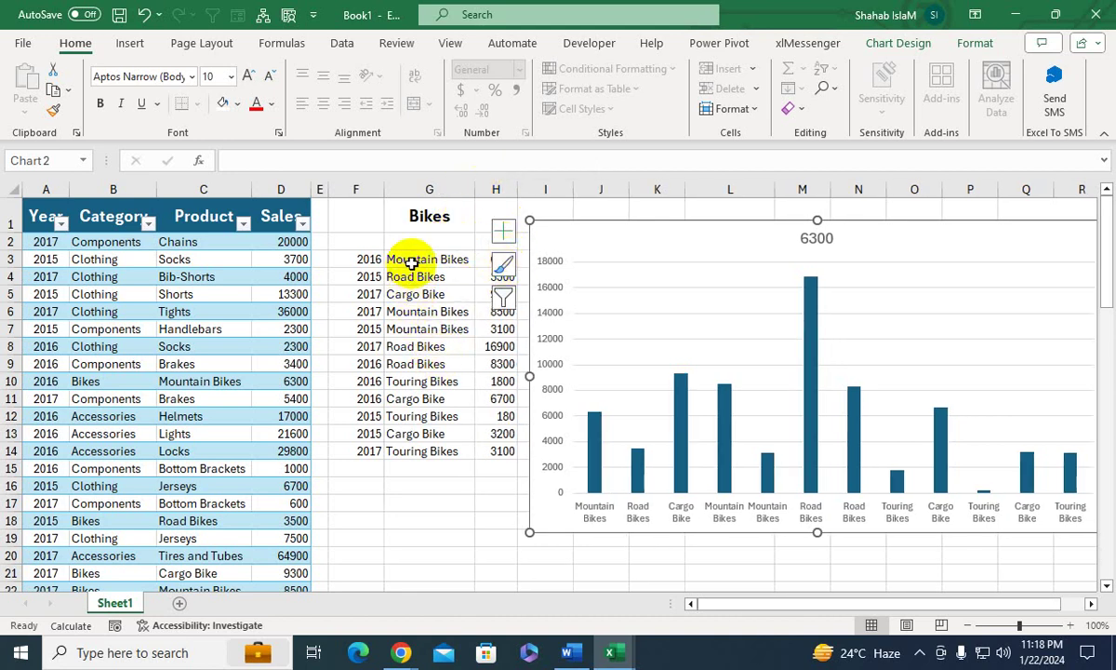
- Reduce the chart's height slightly and position it beside the filtered data, starting at the lower part of row 1
left_click_drag(368, 259, 369, 451)
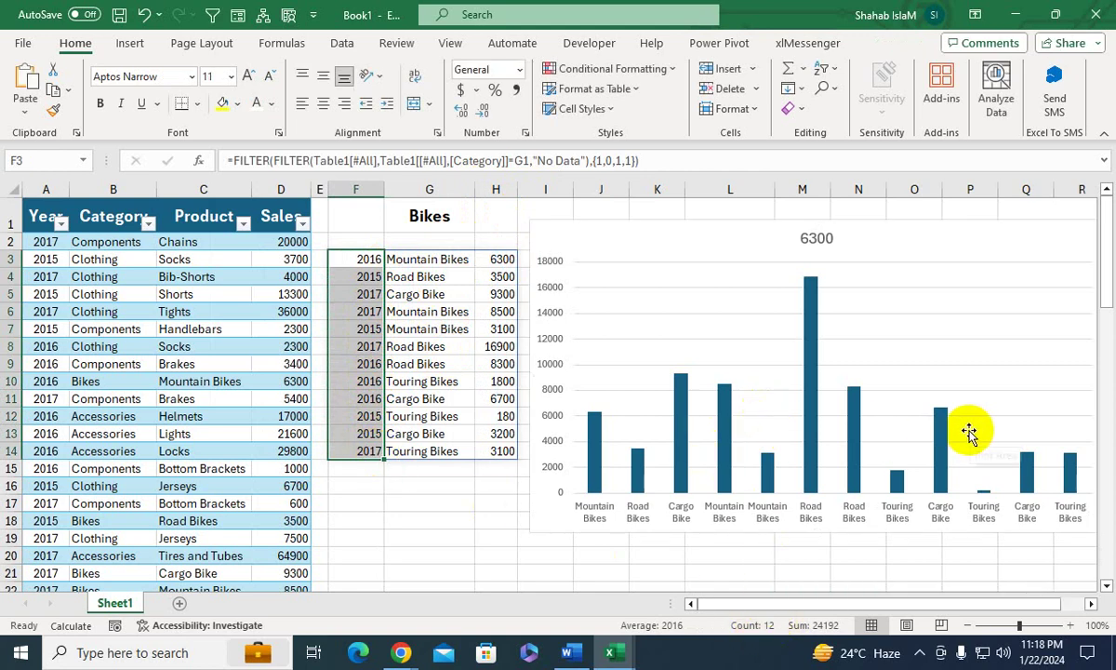
left_click(810, 227)
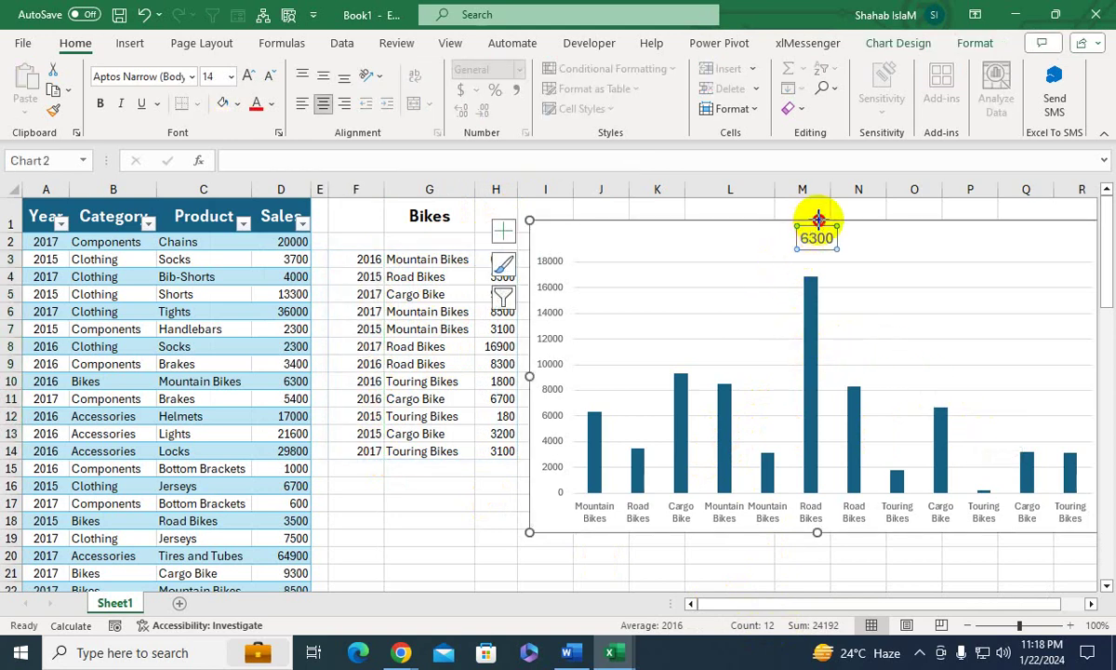
left_click_drag(818, 220, 818, 240)
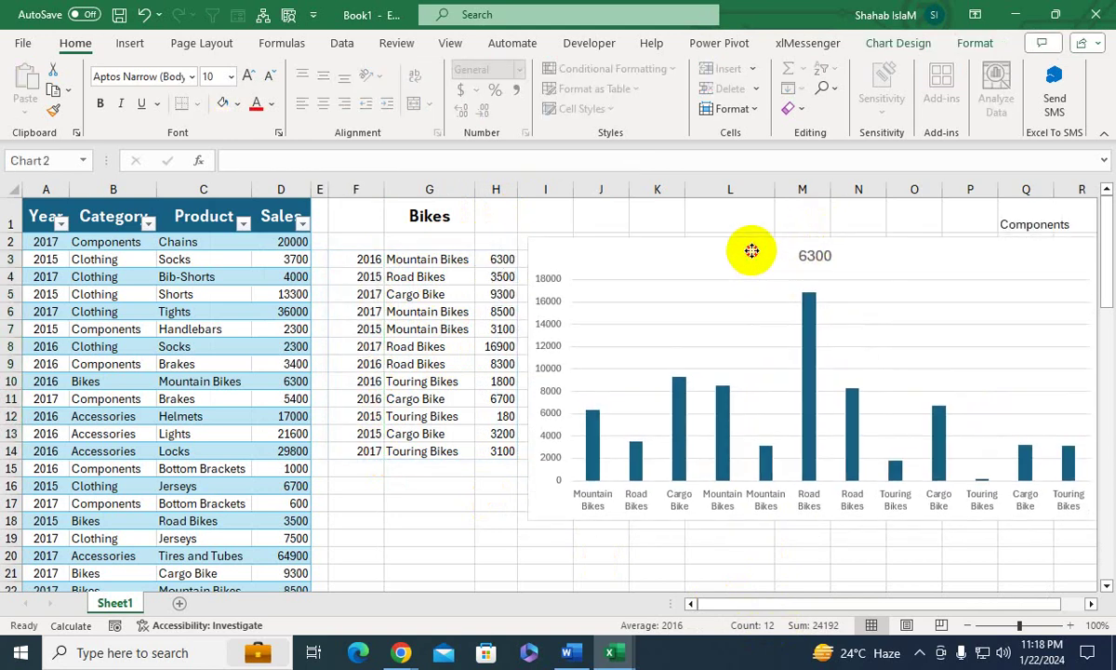
left_click_drag(751, 250, 753, 237)
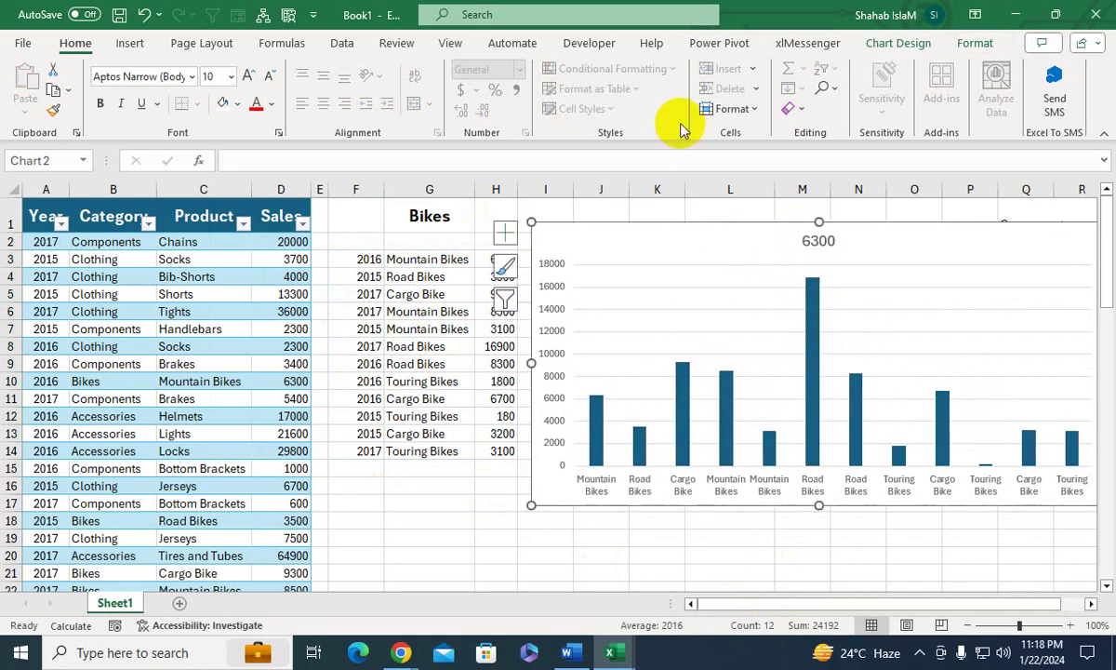
- Add data labels to the chart's column series and deselect the chart
right_click(598, 419)
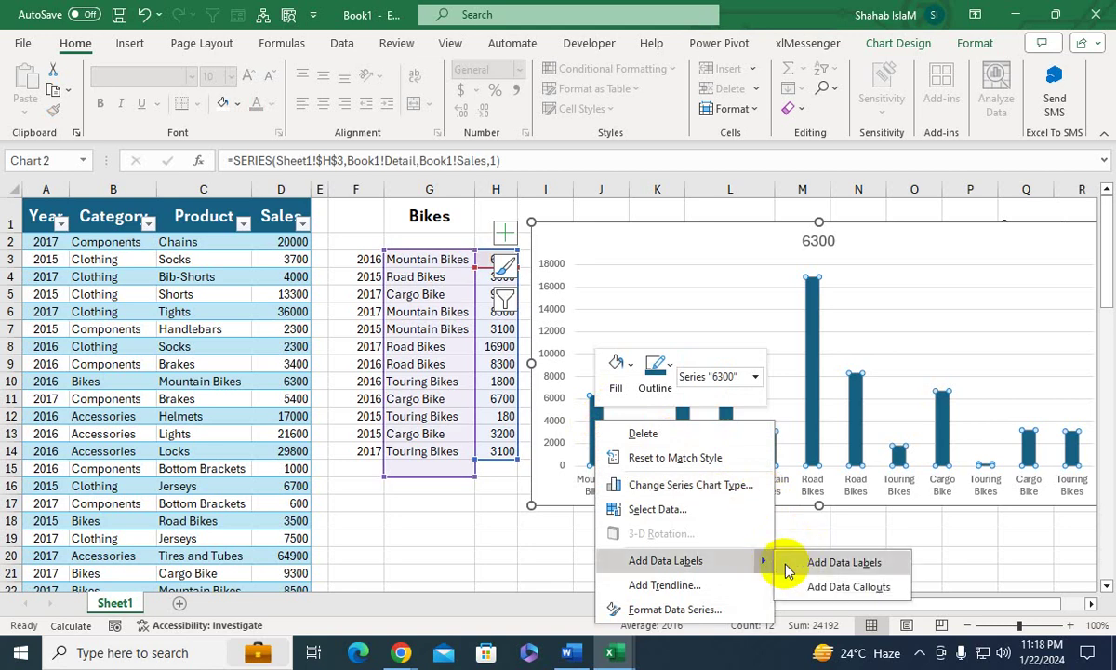
left_click(797, 563)
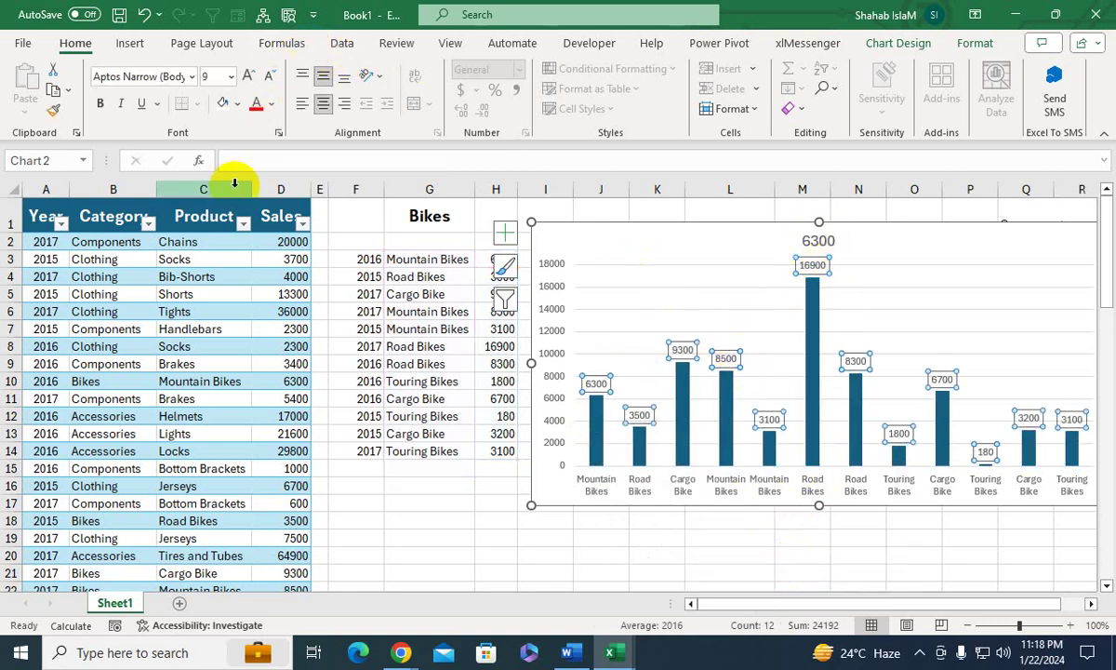
left_click(404, 328)
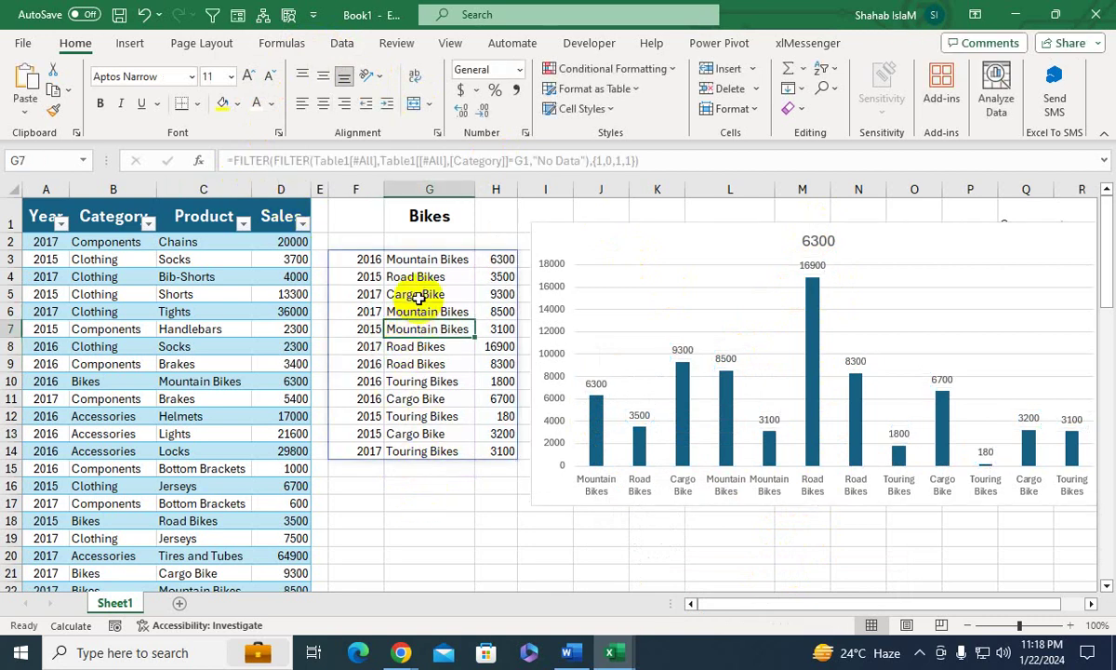
- Choose Clothing as the category in G1 and check the filtered list down to its last row against the chart
left_click(428, 216)
left_click(483, 227)
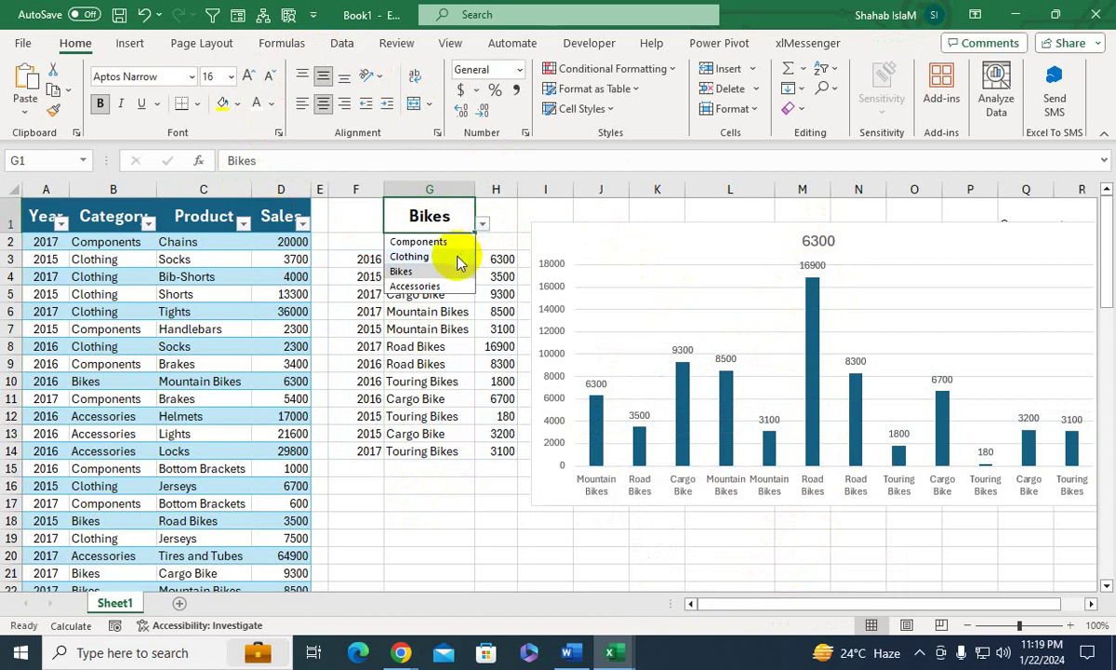
left_click(456, 256)
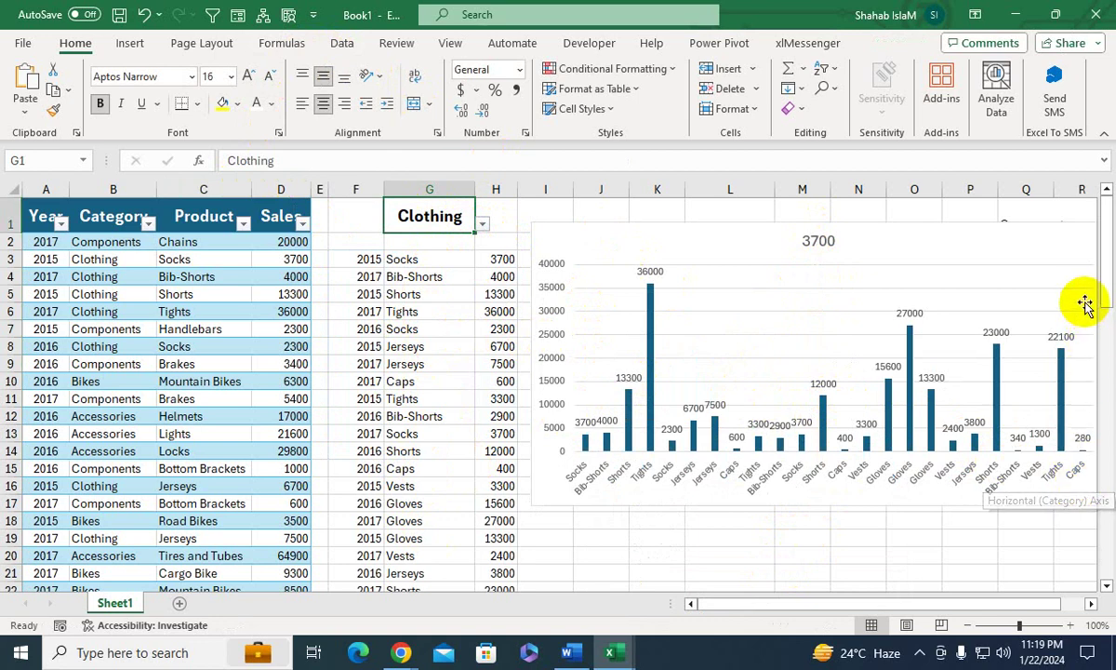
left_click_drag(1104, 279, 1106, 346)
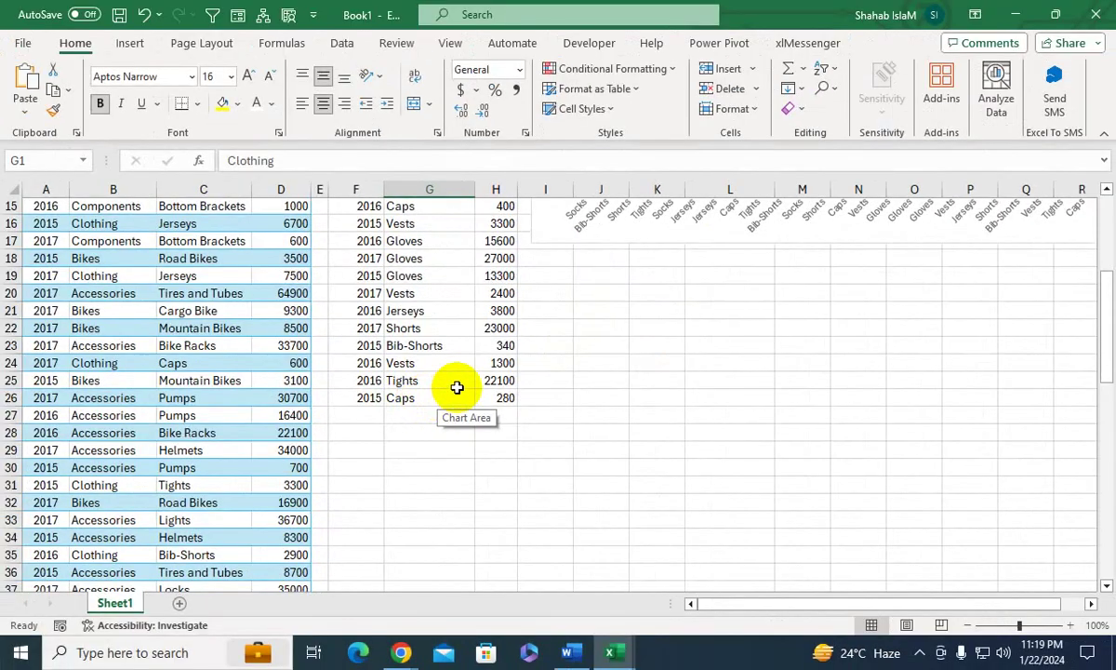
left_click(593, 307)
key("ctrl+Up")
key("ctrl+Up")
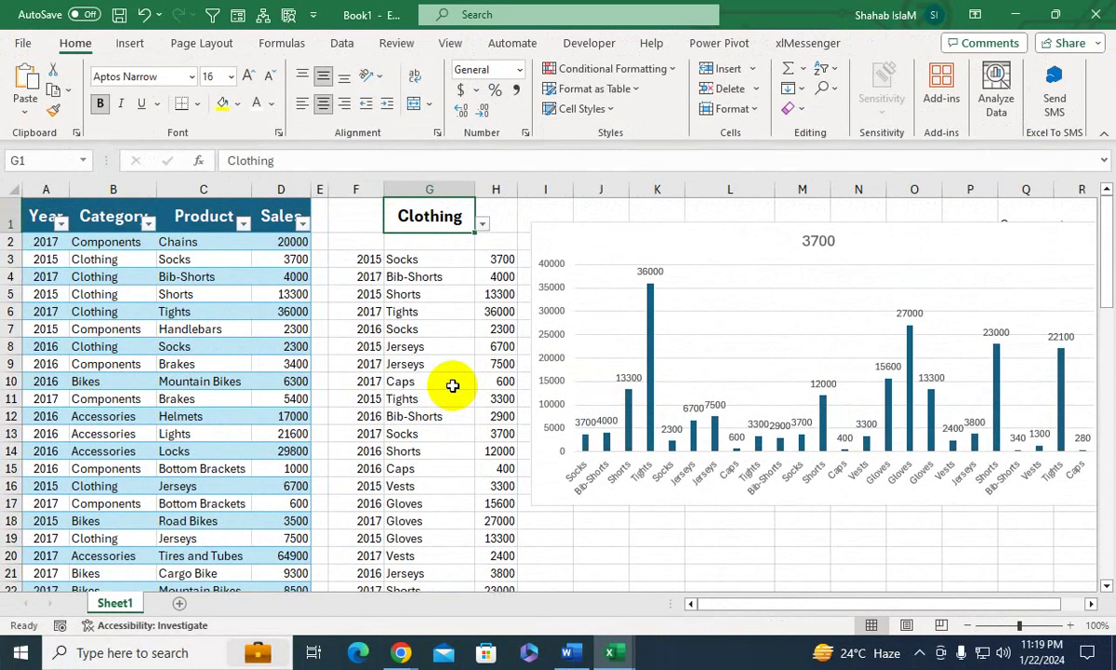
- Choose Accessories as the category in G1 and widen column G to fit the text
left_click(481, 225)
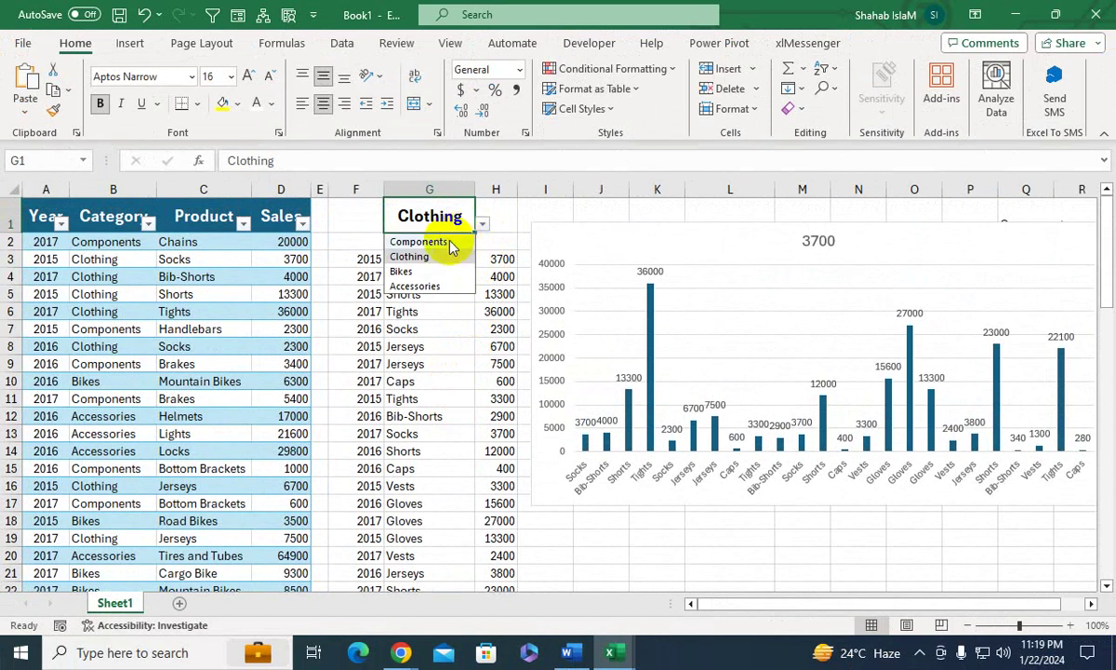
left_click(430, 283)
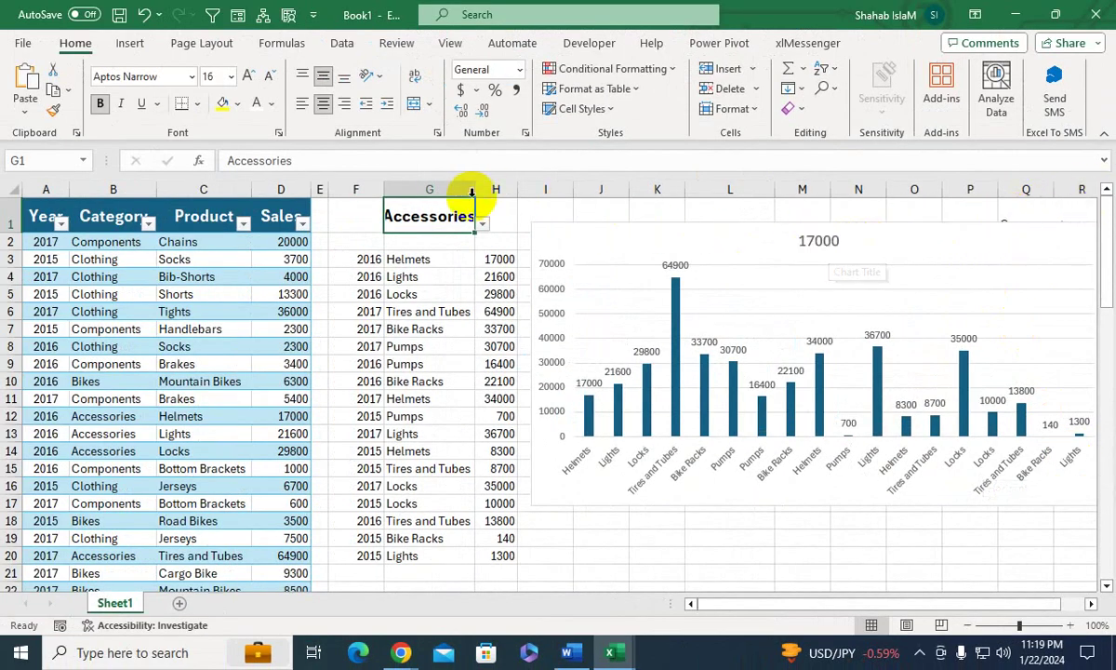
mouse_move(472, 190)
left_mouse_down()
mouse_move(463, 194)
mouse_move(485, 192)
left_mouse_up()
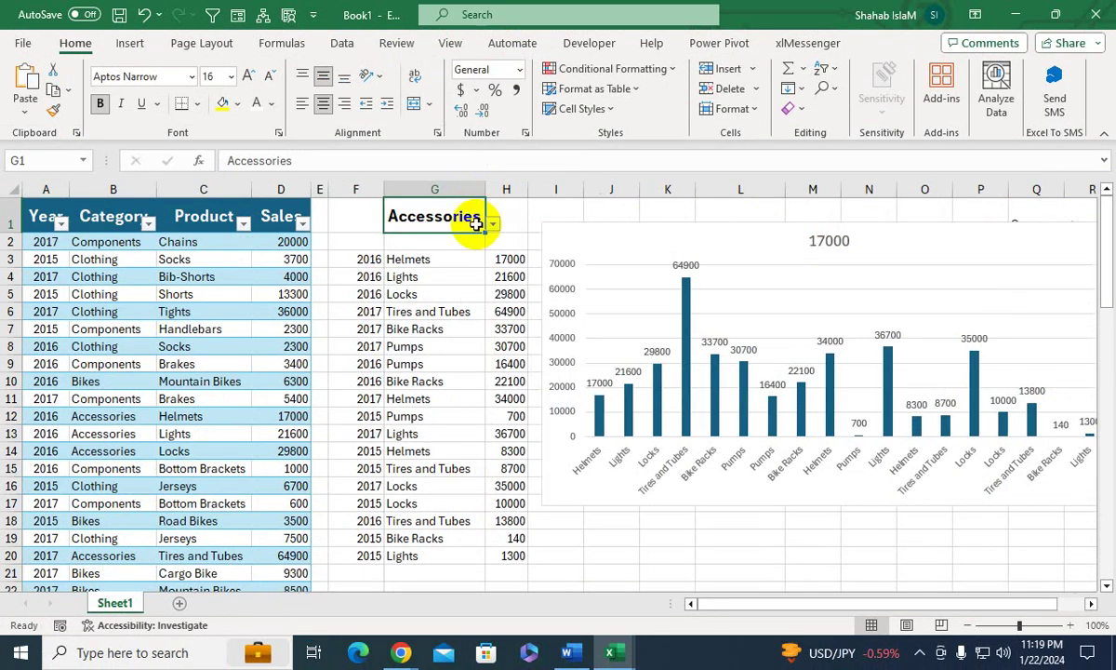
- Link the chart title to the category cell with the reference =Sheet1!$G$1
left_click(822, 242)
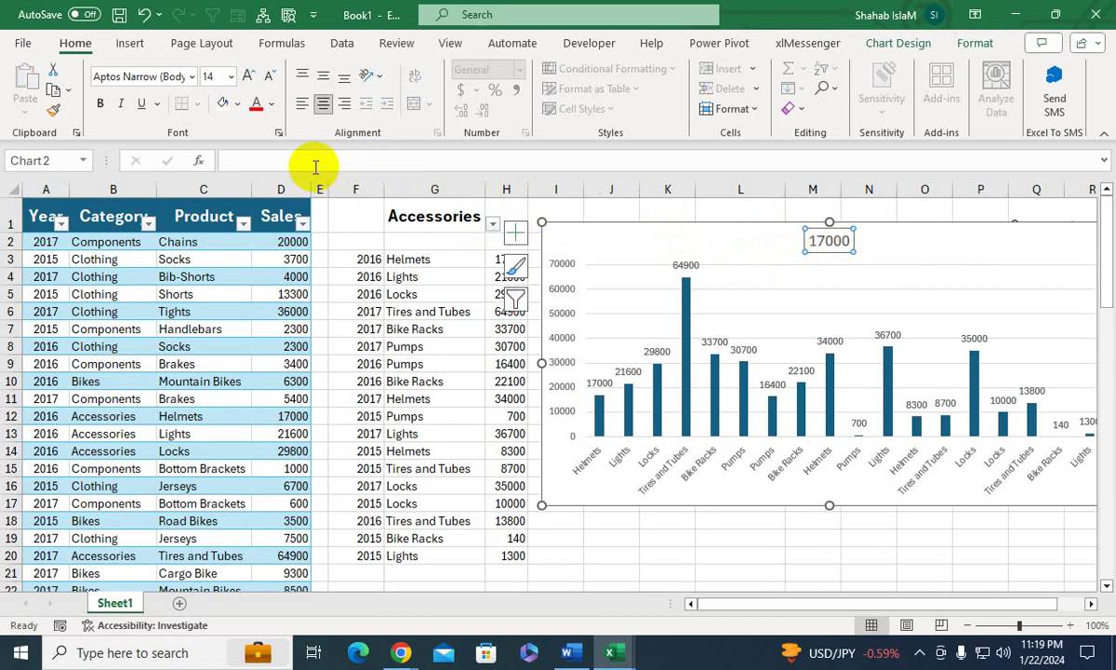
left_click(286, 159)
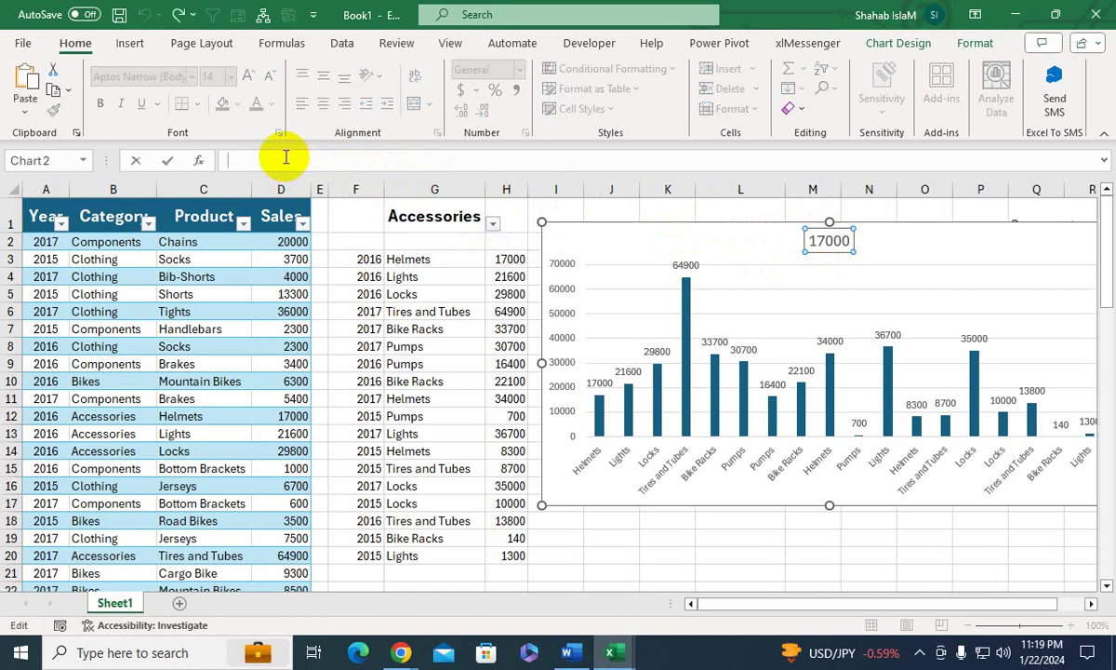
left_click(400, 214)
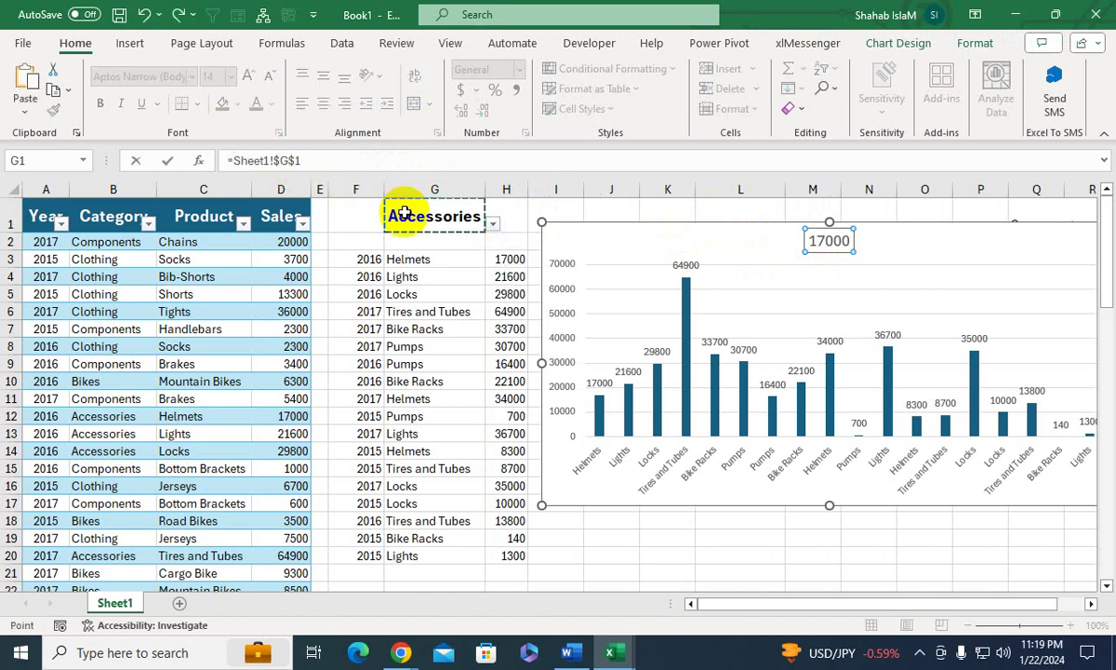
key("Return")
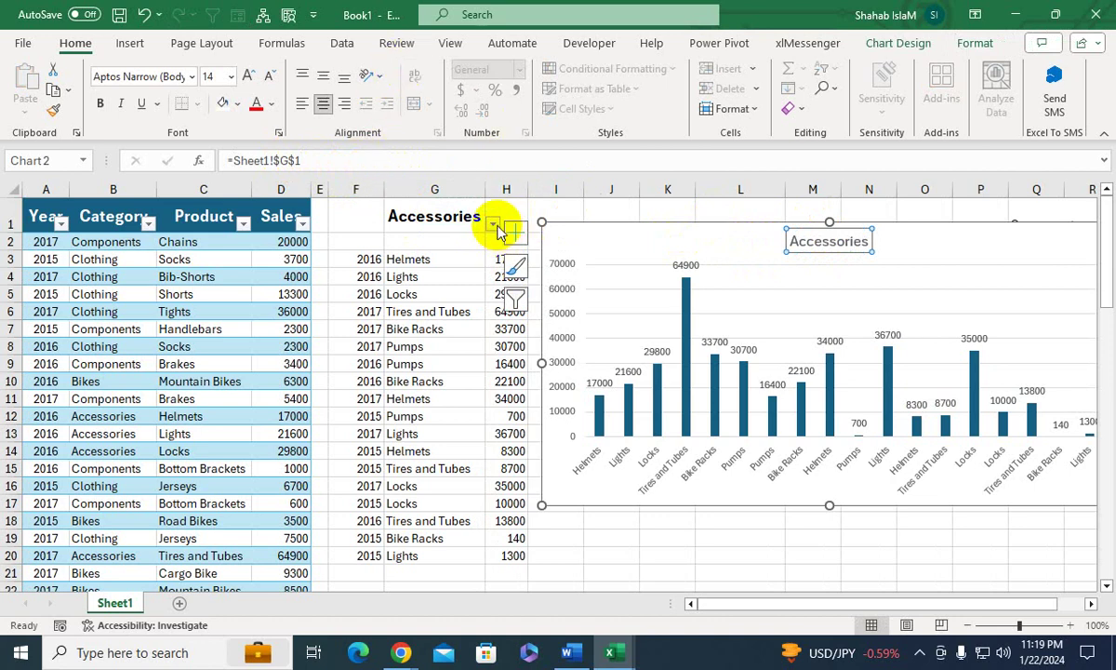
- Test the linked chart title by switching the category in G1 to Clothing and then to Bikes
left_click(467, 264)
left_click(476, 219)
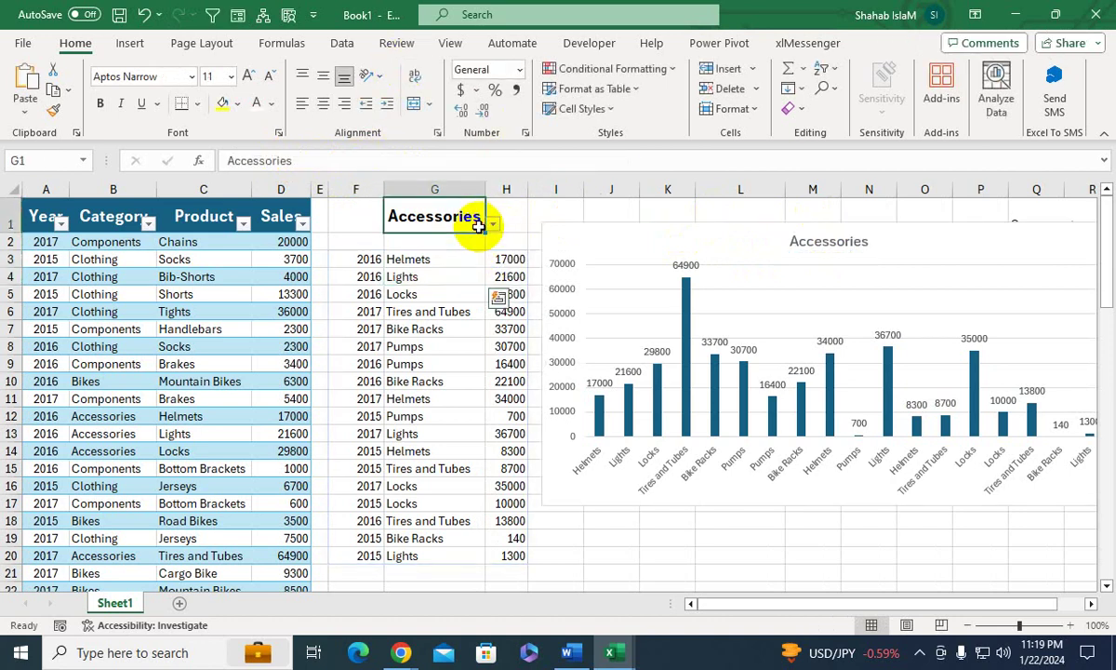
left_click(492, 225)
left_click(451, 257)
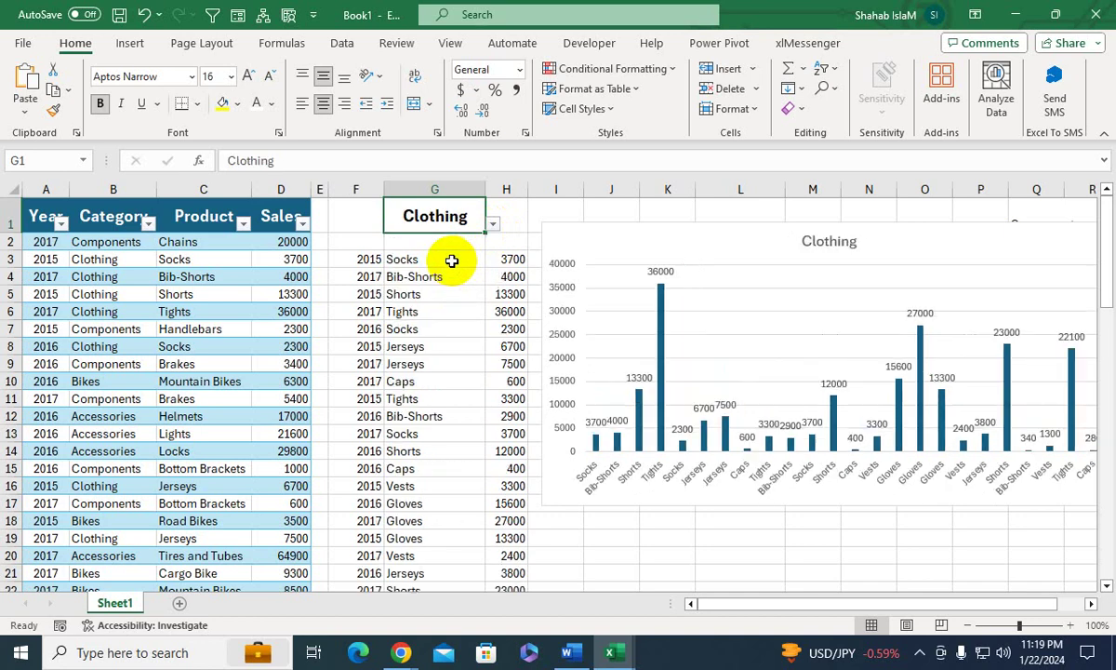
left_click(492, 226)
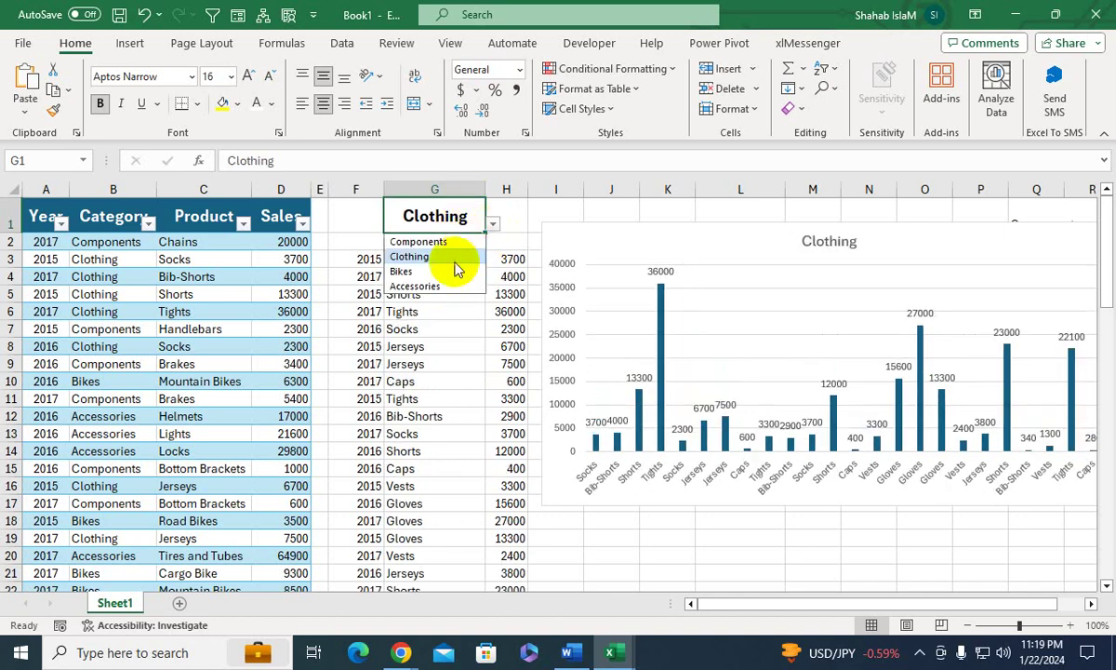
left_click(441, 271)
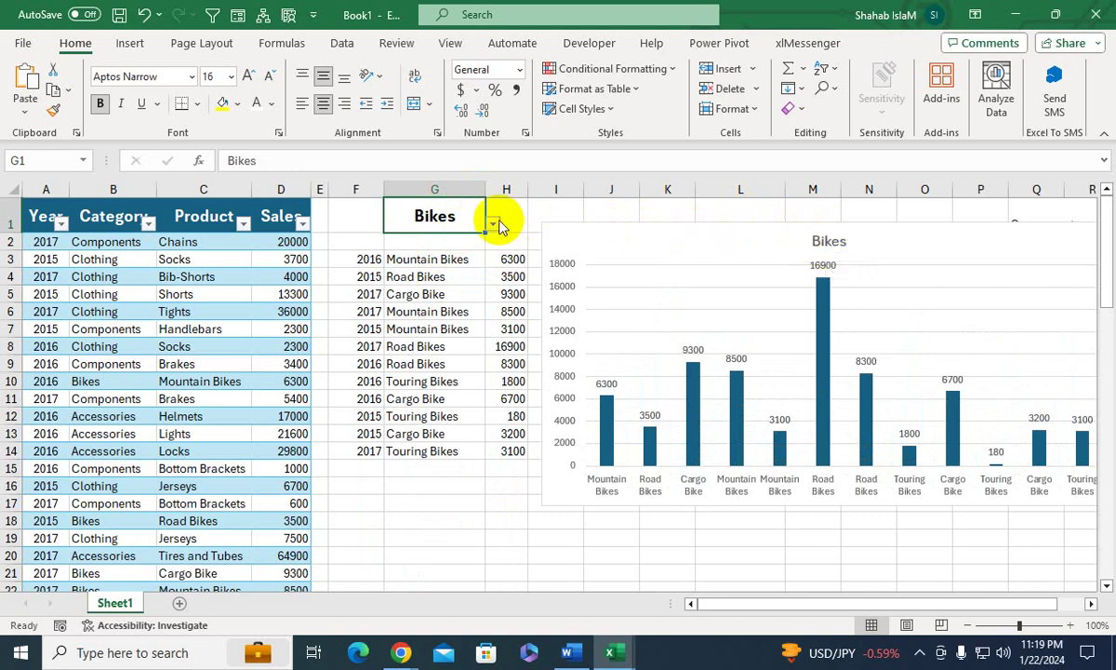
- Increase the chart title's font size to 18
left_click(824, 238)
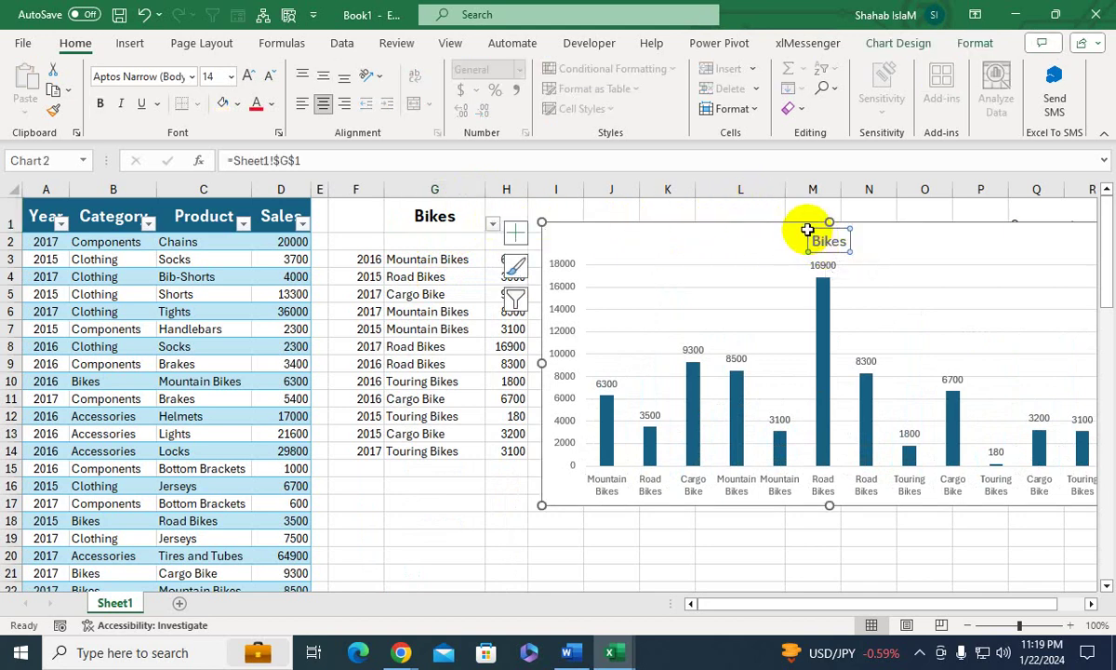
left_click(248, 75)
left_click(248, 75)
left_click(247, 75)
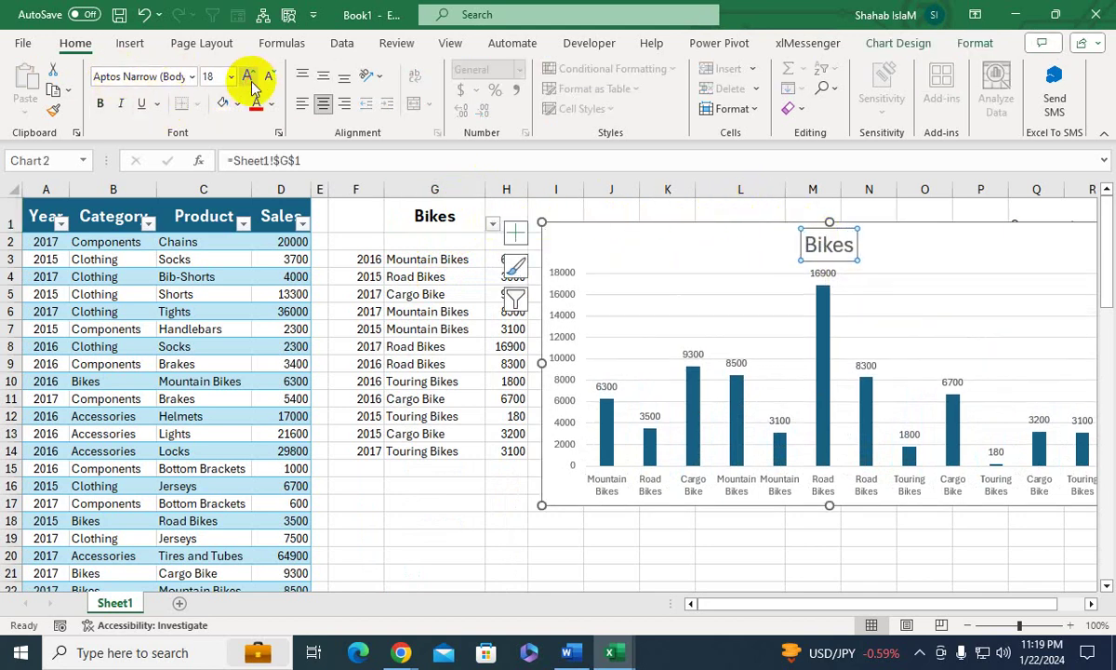
- Switch the category in G1 from Bikes to Clothing
left_click(354, 292)
left_click(447, 215)
left_click(492, 225)
left_click(451, 254)
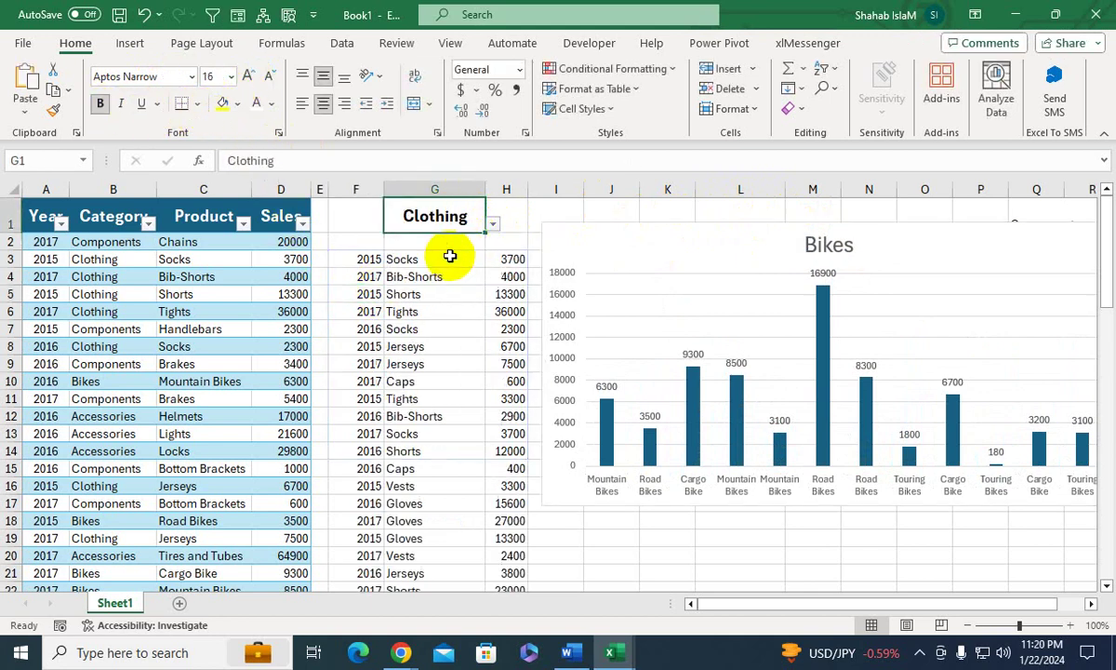